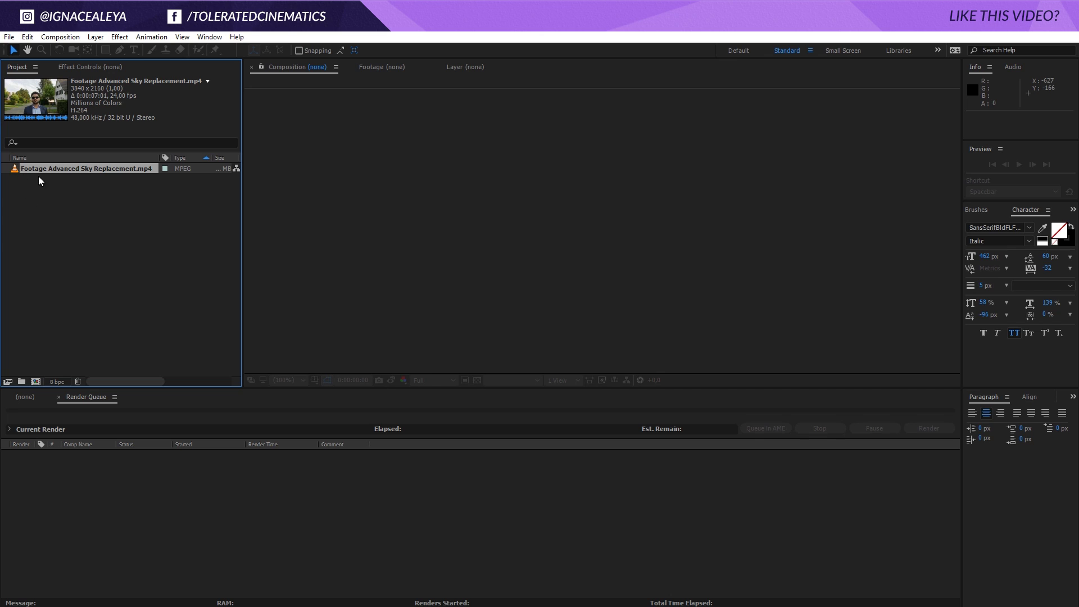
# Build the Footage Advanced Sky Replacement comp from the clip, previewing at Full resolution, Fit up to 100%.
pyautogui.moveTo(46, 170); pyautogui.dragTo(36, 382)
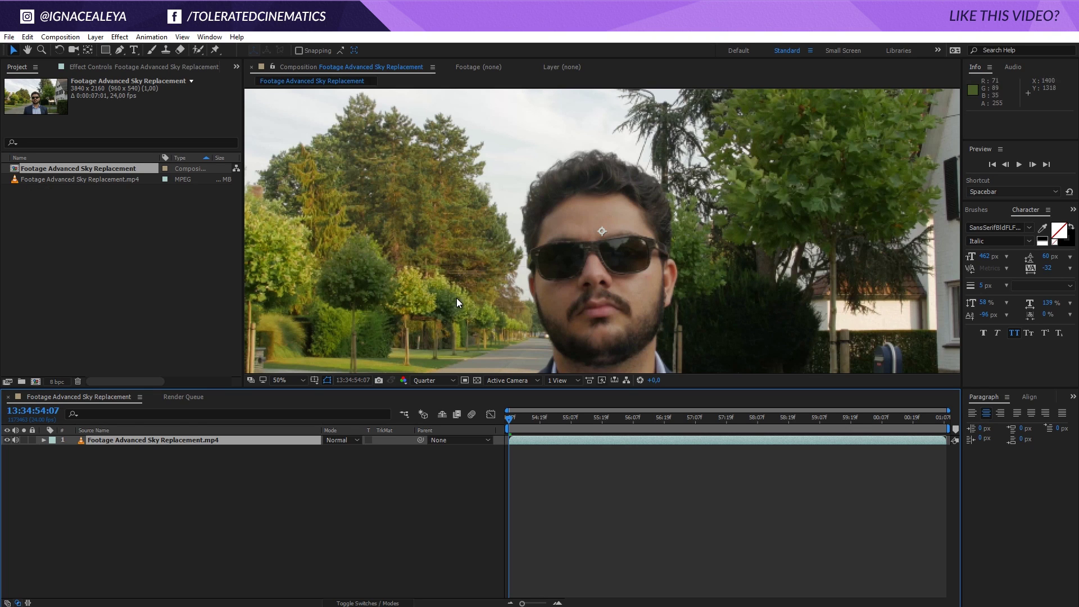
pyautogui.click(423, 381)
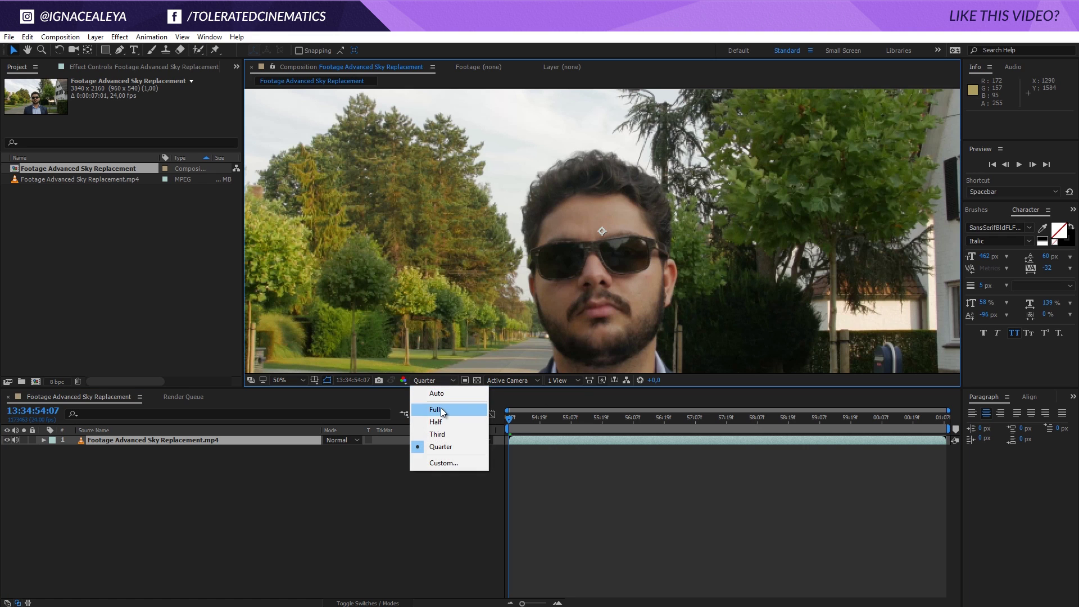
pyautogui.click(441, 408)
pyautogui.click(288, 380)
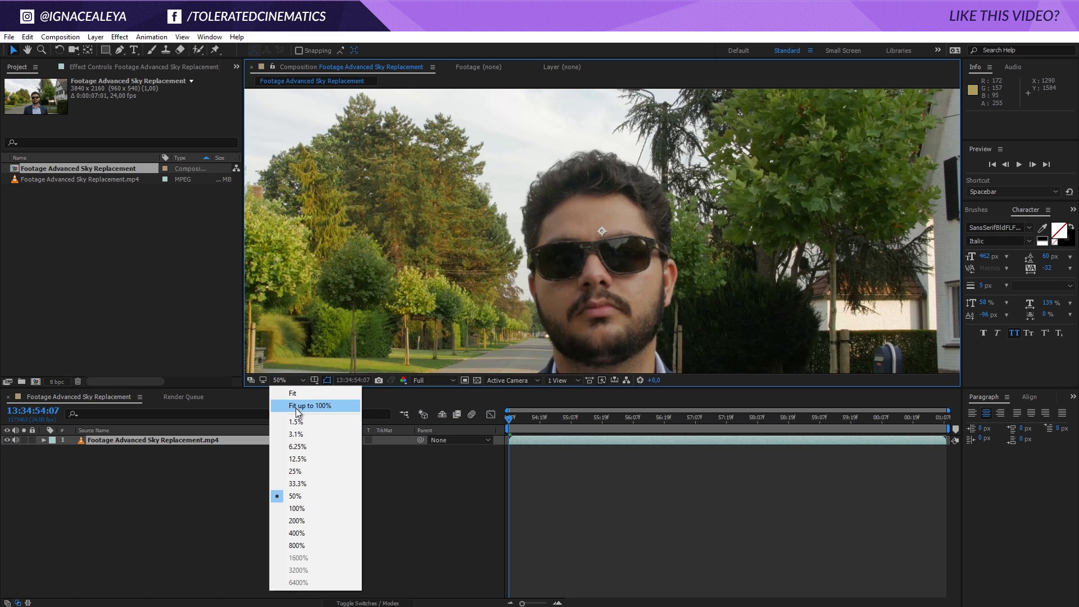
pyautogui.click(296, 407)
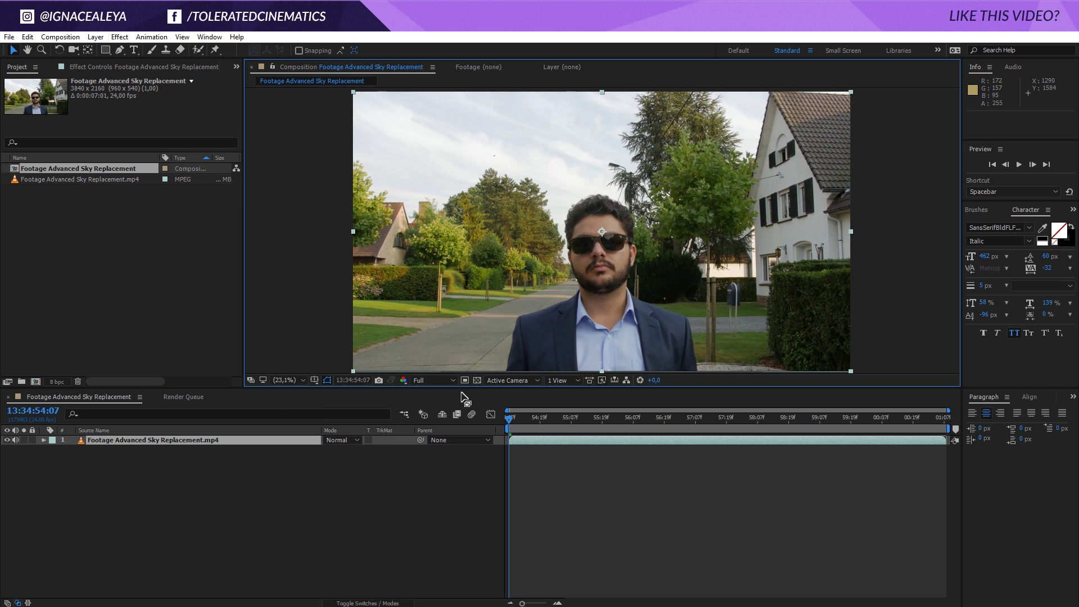
pyautogui.moveTo(497, 388); pyautogui.dragTo(481, 444)
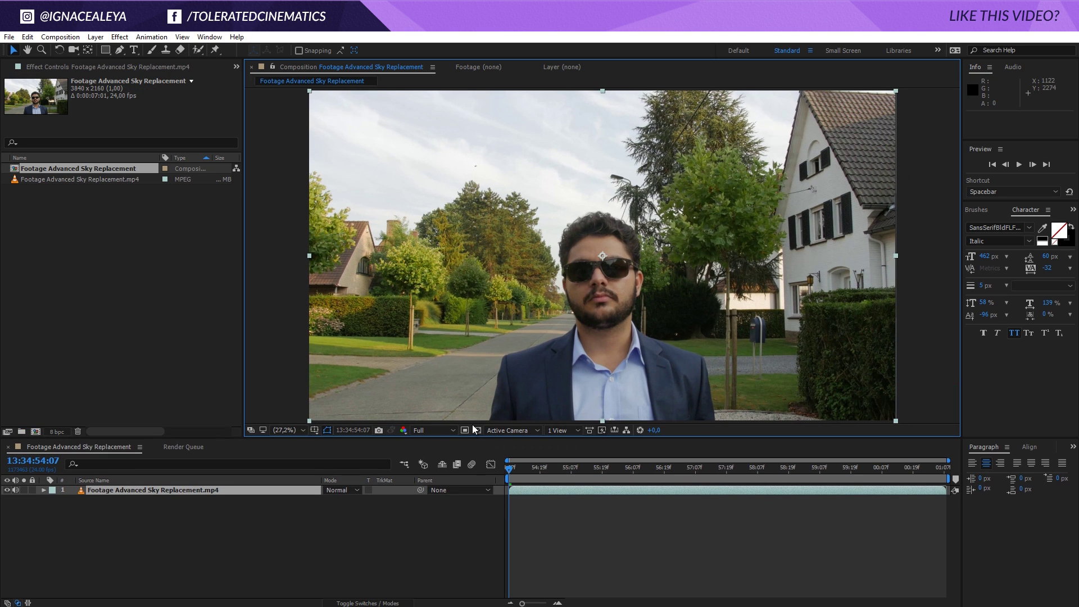
# Play and scrub through the shot, settling on the frame at 13:34:57:10.
pyautogui.click(520, 482)
pyautogui.press('space')
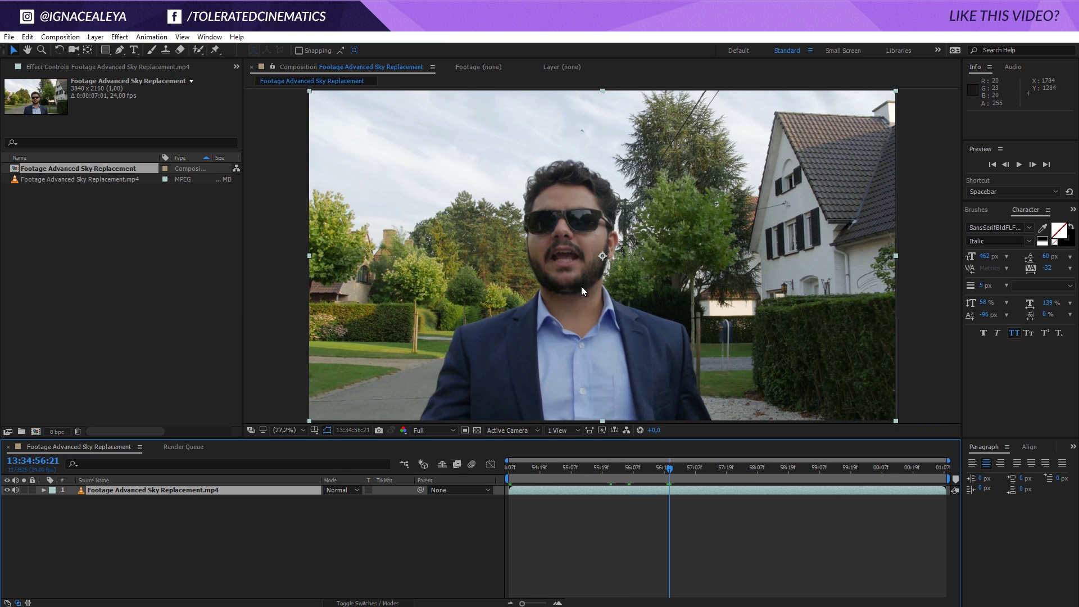
pyautogui.click(700, 468)
pyautogui.click(754, 468)
pyautogui.click(811, 479)
pyautogui.click(861, 478)
pyautogui.click(894, 478)
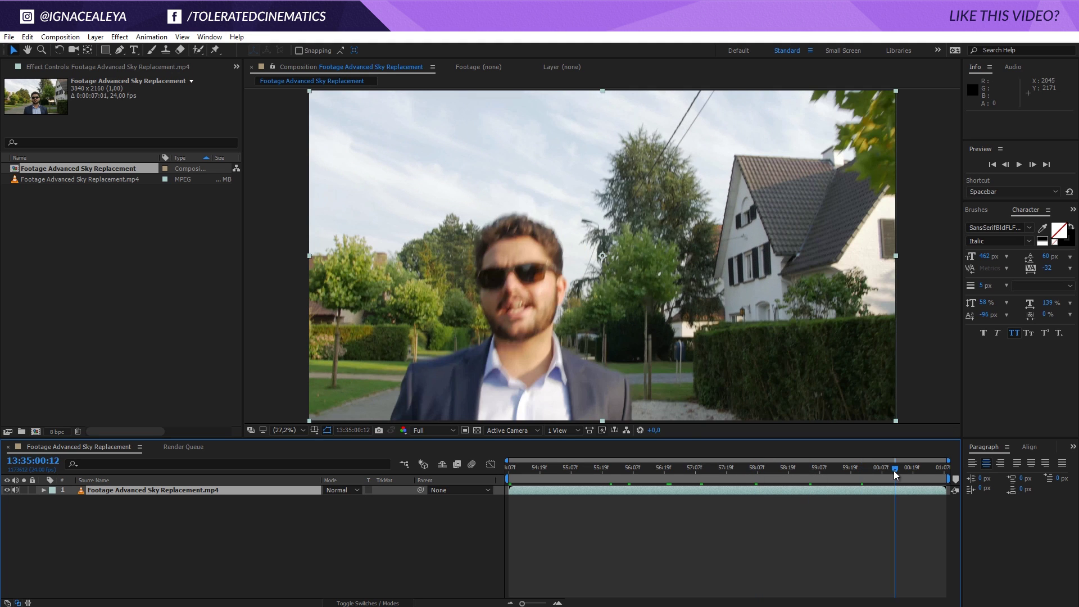
pyautogui.click(920, 477)
pyautogui.click(926, 474)
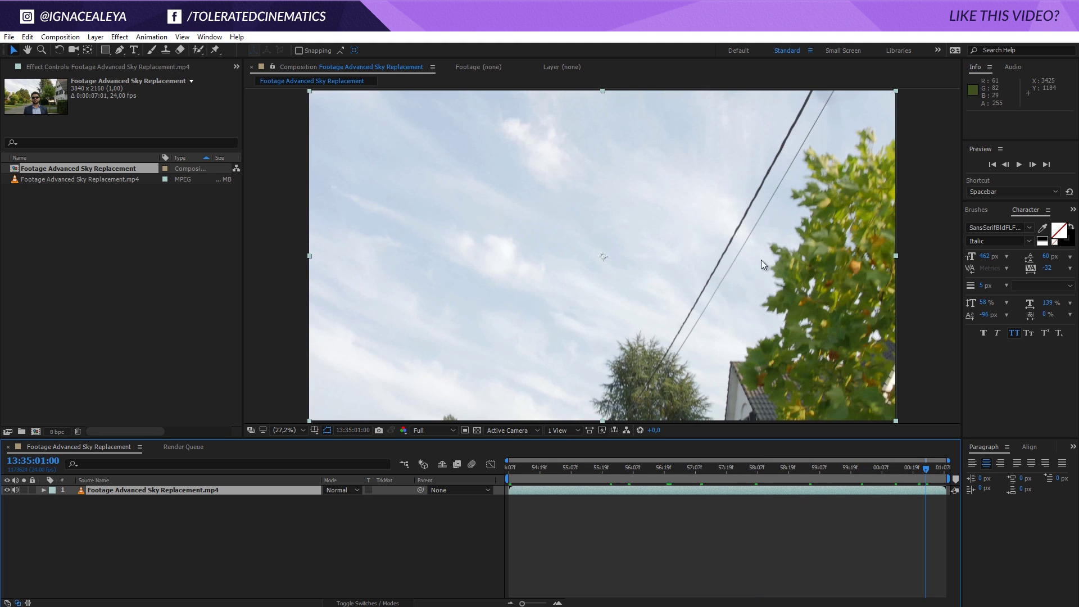
pyautogui.click(721, 477)
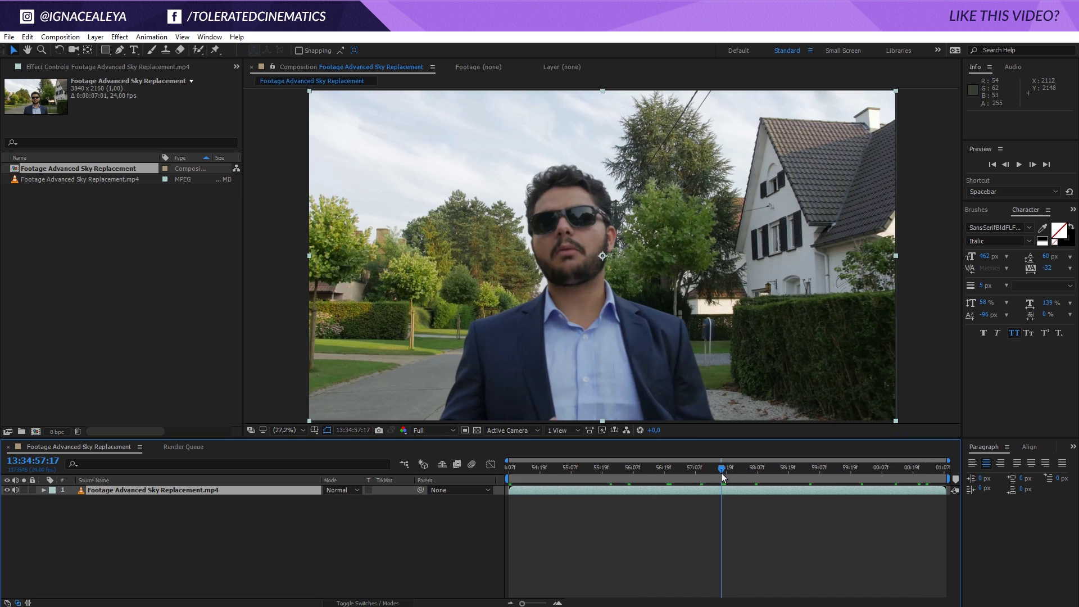
pyautogui.click(704, 477)
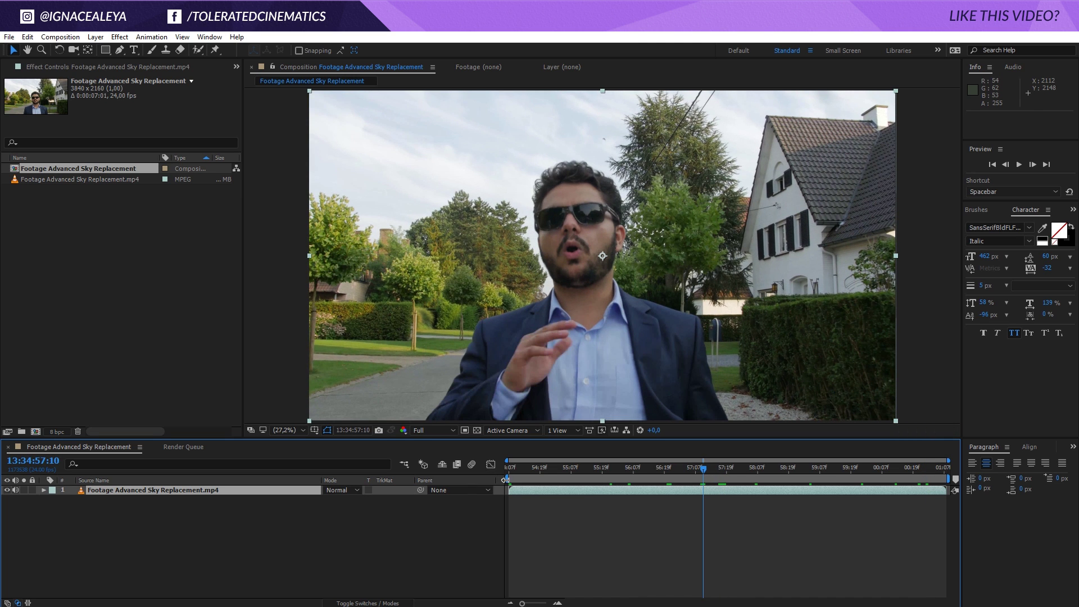
# Start the work area at 57:10, trim the comp to the work area, and return to the first frame.
pyautogui.moveTo(505, 479); pyautogui.dragTo(699, 506)
pyautogui.rightClick(725, 477)
pyautogui.click(754, 513)
pyautogui.moveTo(511, 478); pyautogui.dragTo(697, 528)
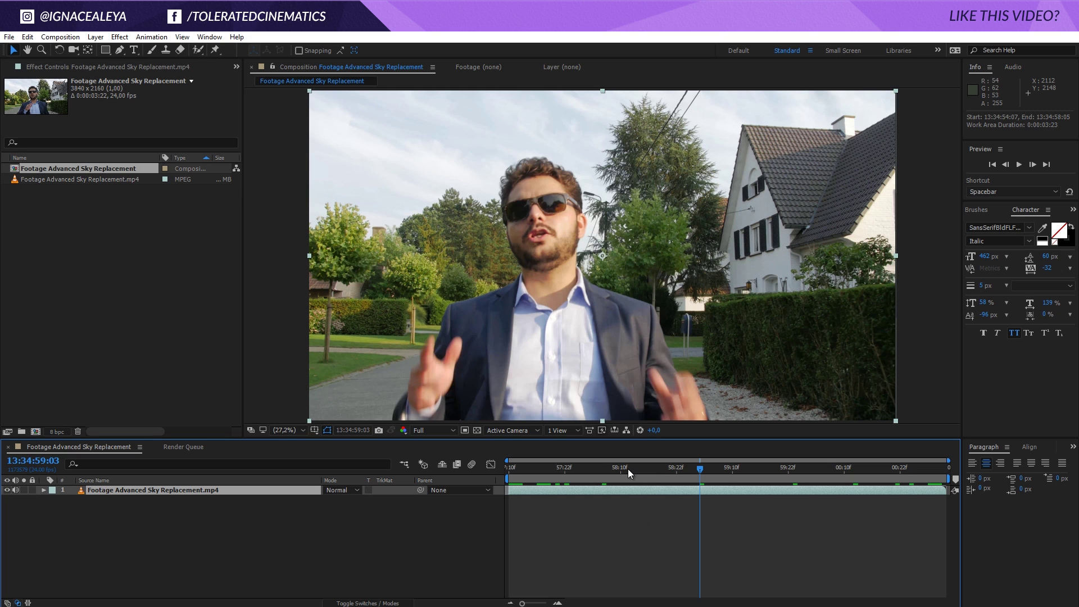
pyautogui.press('Home')
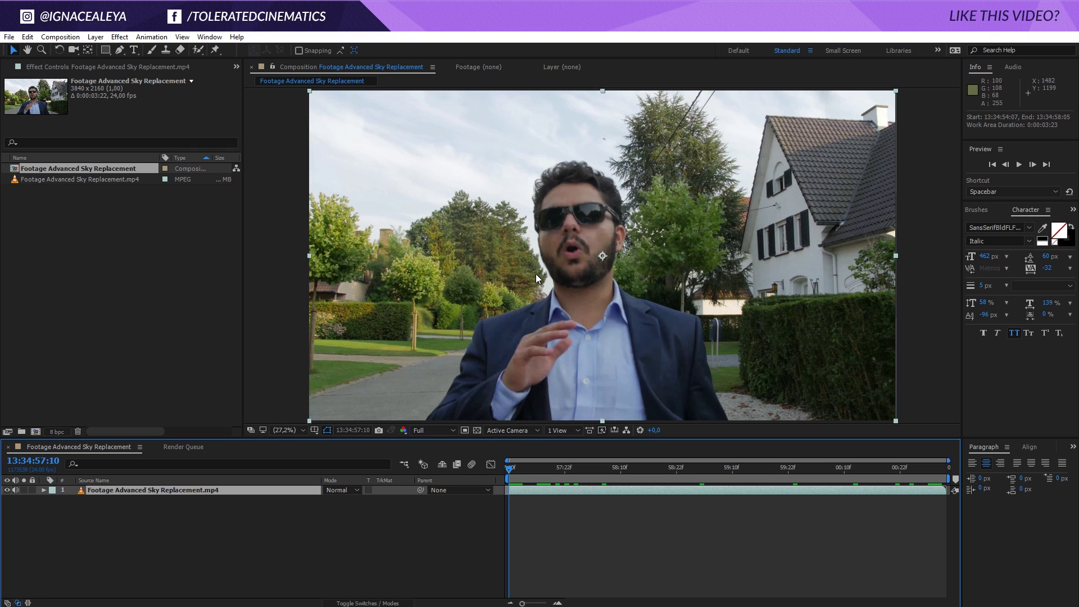
# Draw a closed Pen-tool mask, Mask 1, tracing the man's head and shoulders.
pyautogui.click(121, 50)
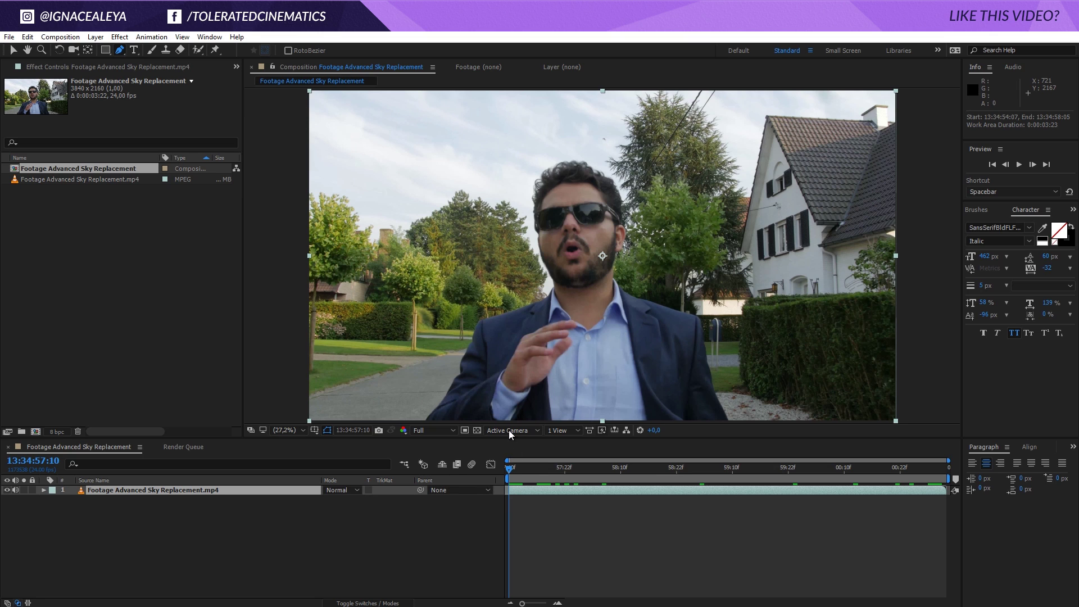
pyautogui.press(',')
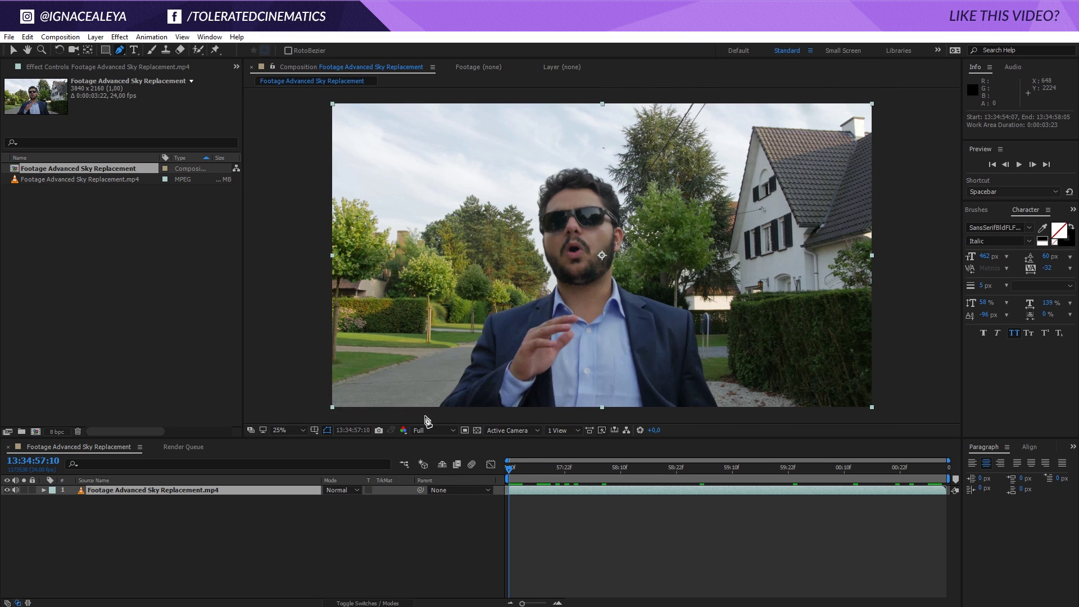
pyautogui.click(422, 416)
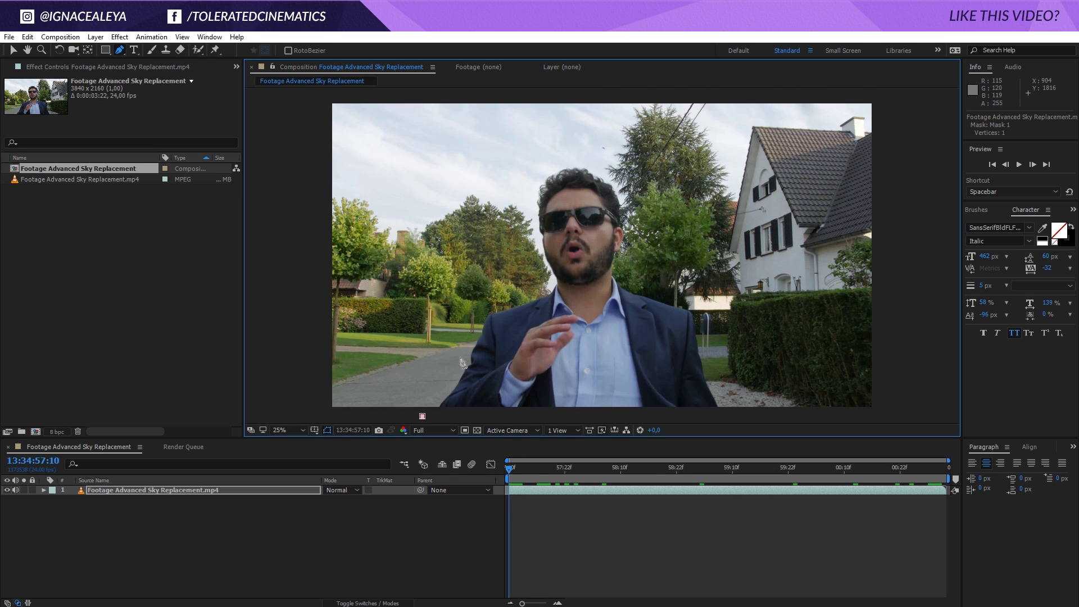
pyautogui.click(453, 355)
pyautogui.click(473, 300)
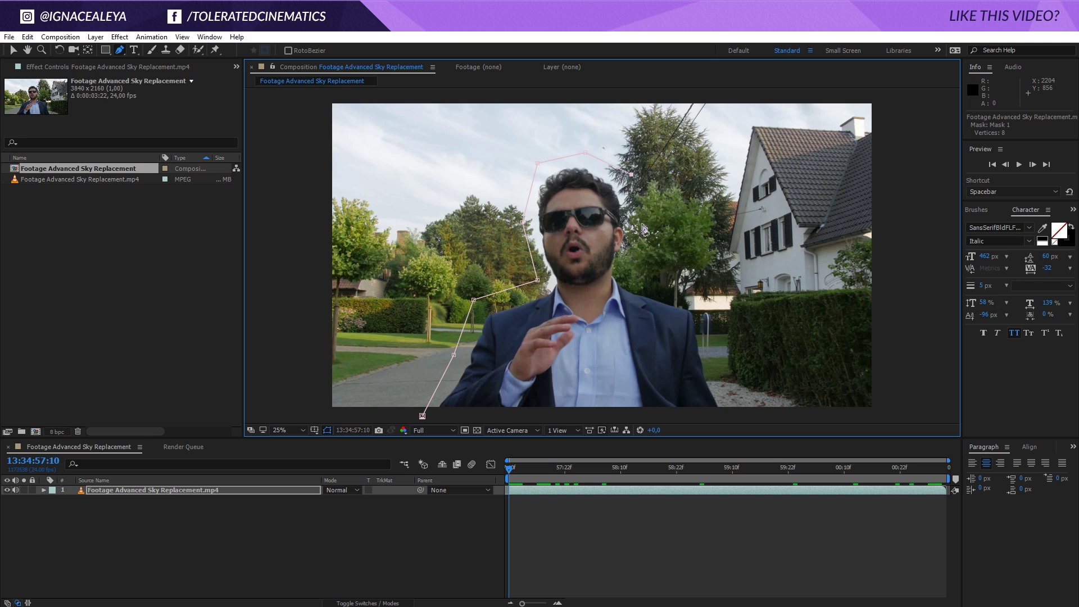
pyautogui.click(641, 223)
pyautogui.click(629, 272)
pyautogui.click(701, 294)
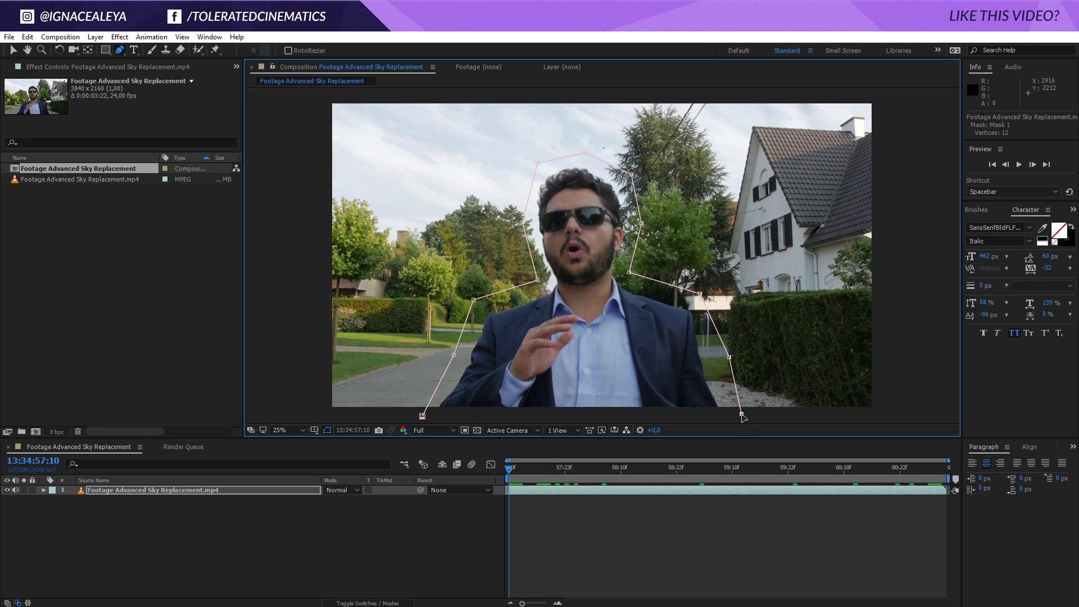
pyautogui.click(423, 416)
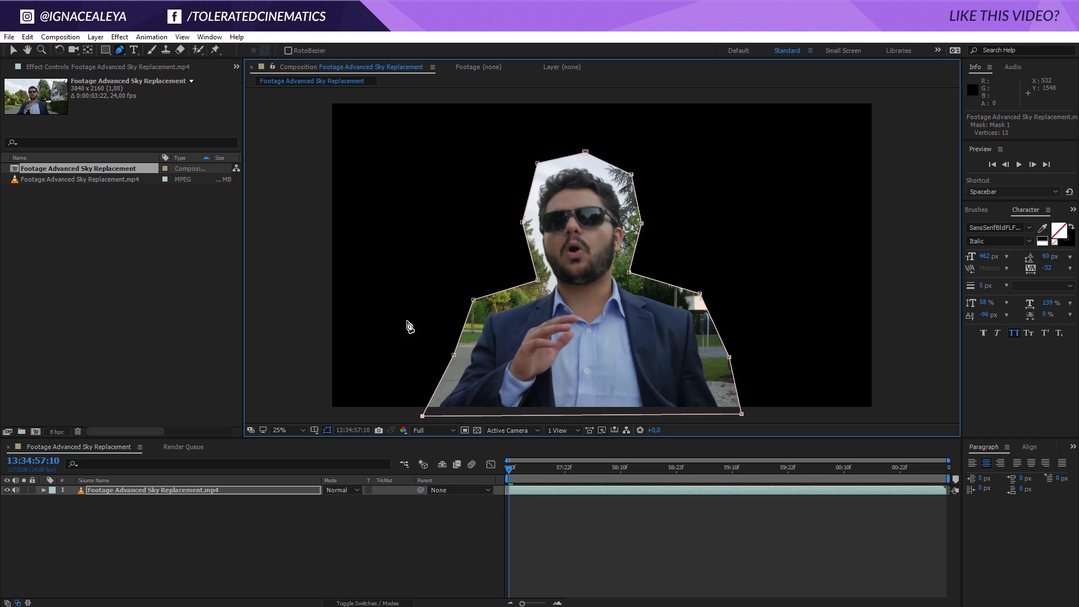
# Enable Mask Path keyframing, then shift and reshape the mask 10 frames later to fit the man.
pyautogui.press('m')
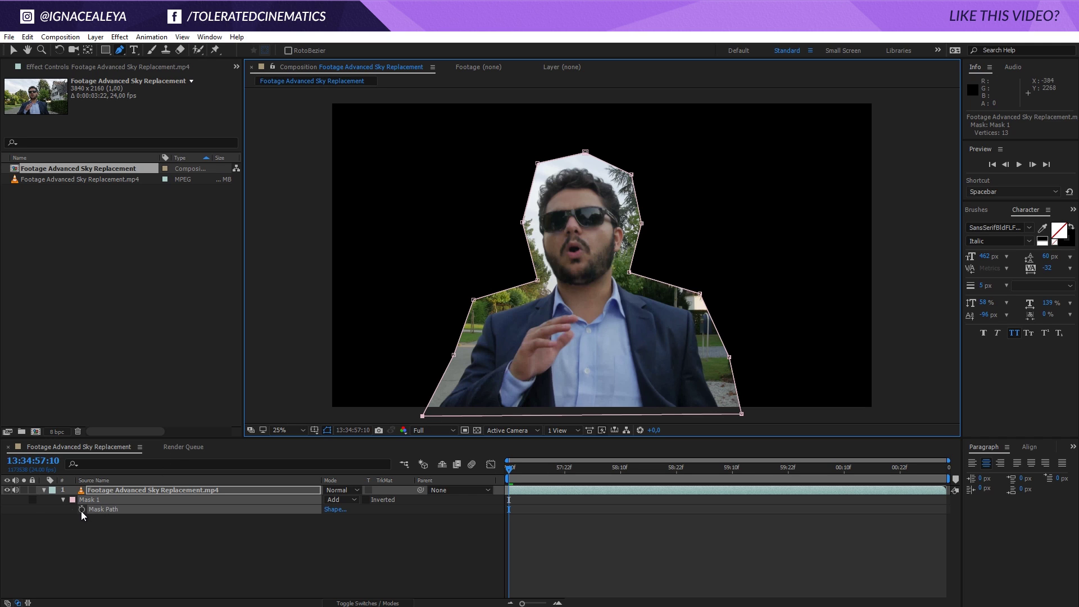
pyautogui.click(82, 509)
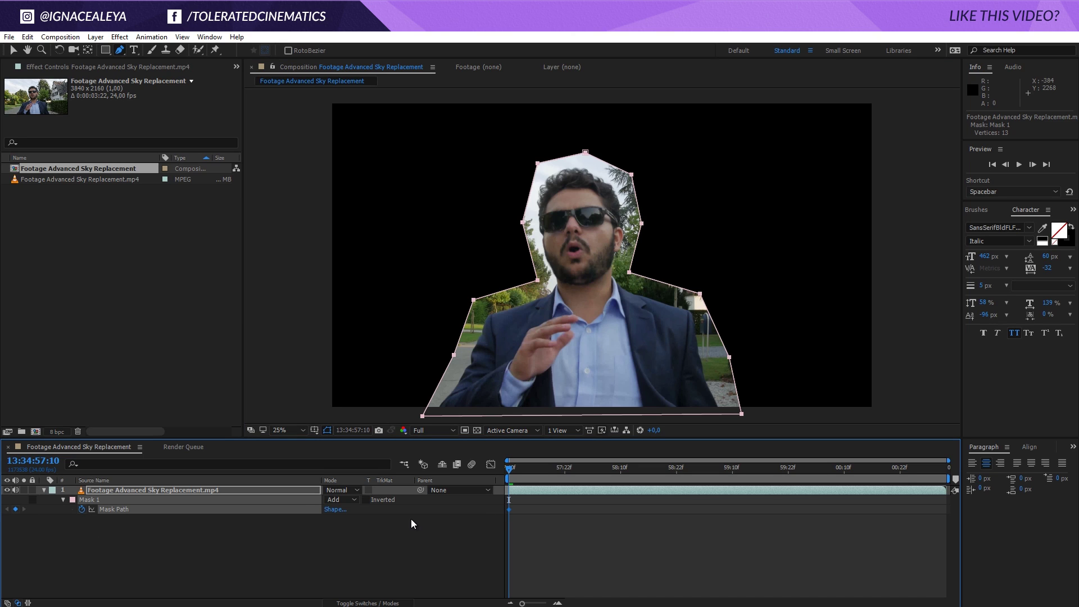
pyautogui.hotkey('shift', 'pagedown')
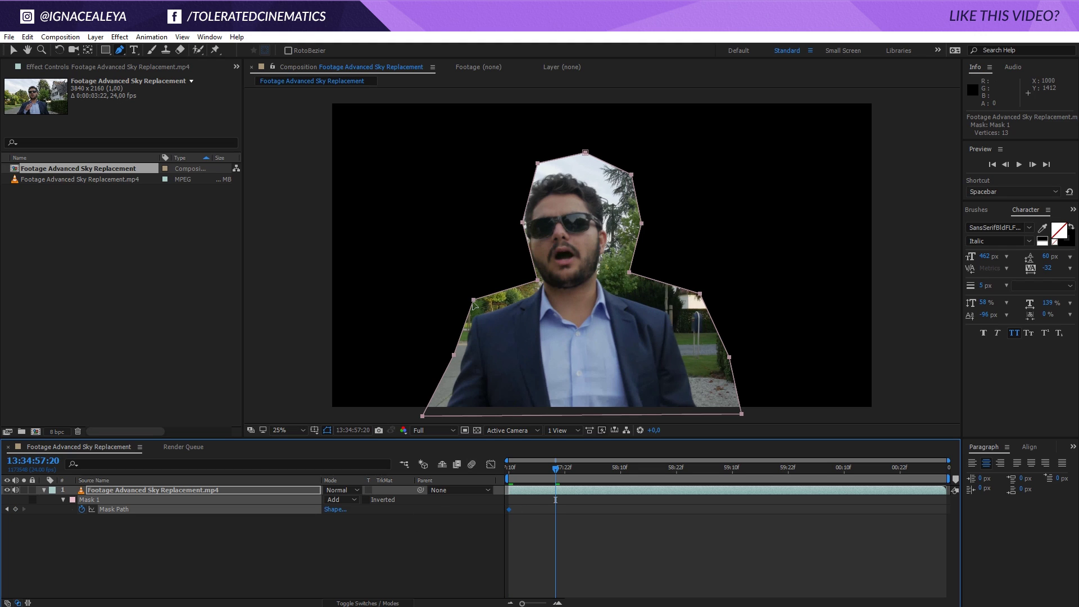
pyautogui.moveTo(466, 303); pyautogui.dragTo(451, 303)
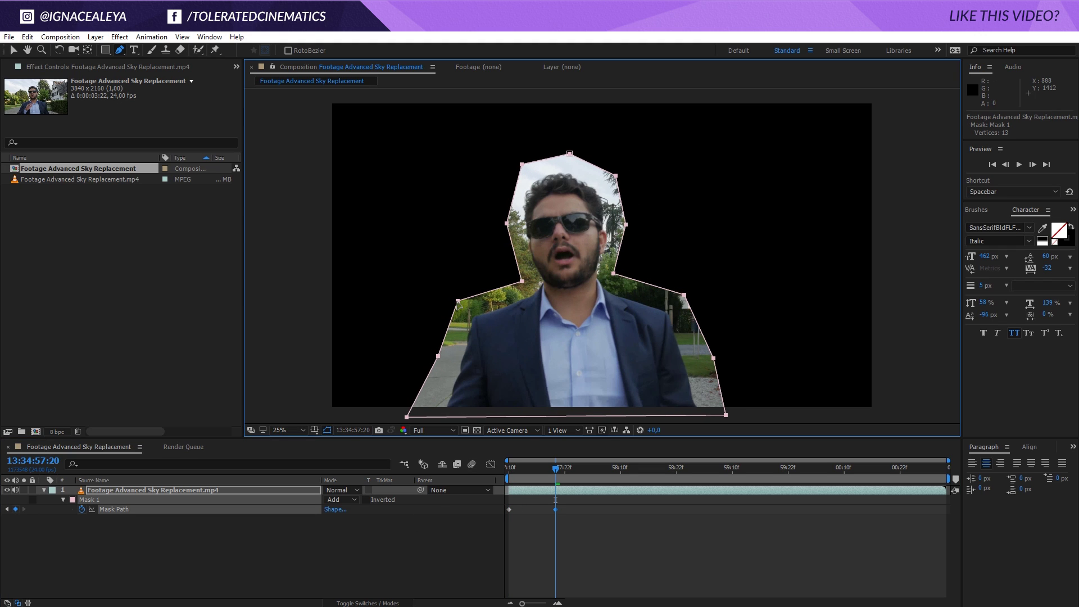
pyautogui.click(13, 50)
pyautogui.click(453, 238)
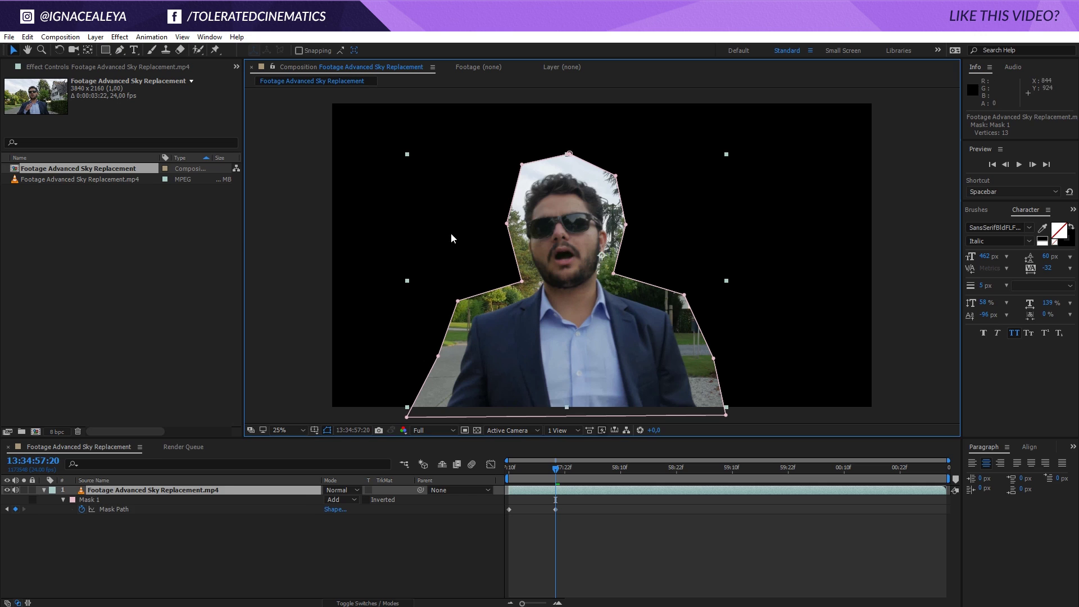
pyautogui.moveTo(508, 223); pyautogui.dragTo(501, 222)
pyautogui.moveTo(570, 154); pyautogui.dragTo(570, 158)
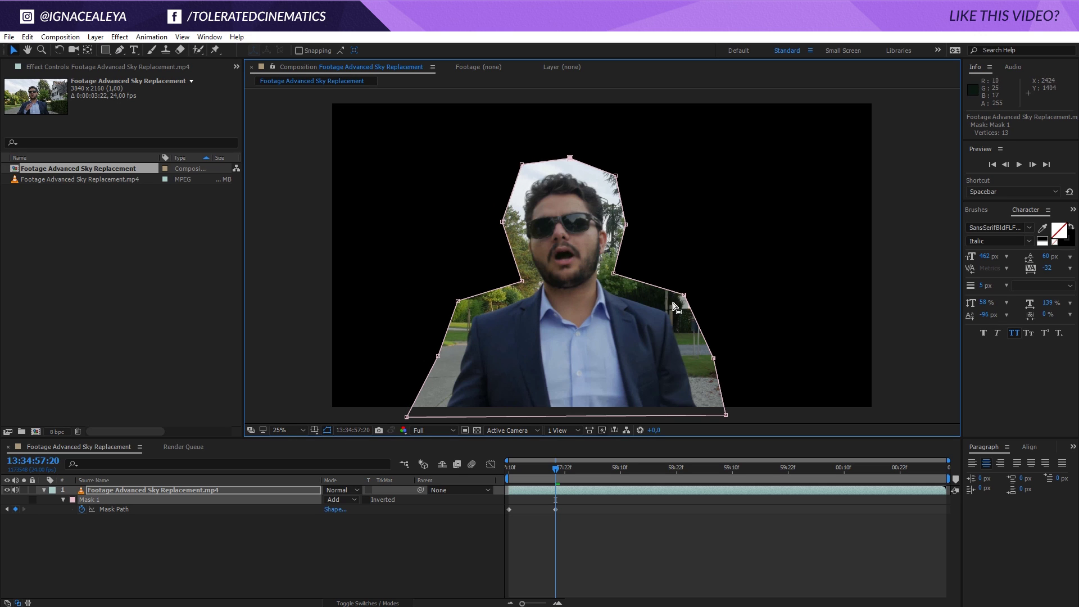
# At the next 10-frame step, adjust the shoulder, neck and lower corner mask points to his pose.
pyautogui.hotkey('shift', 'pagedown')
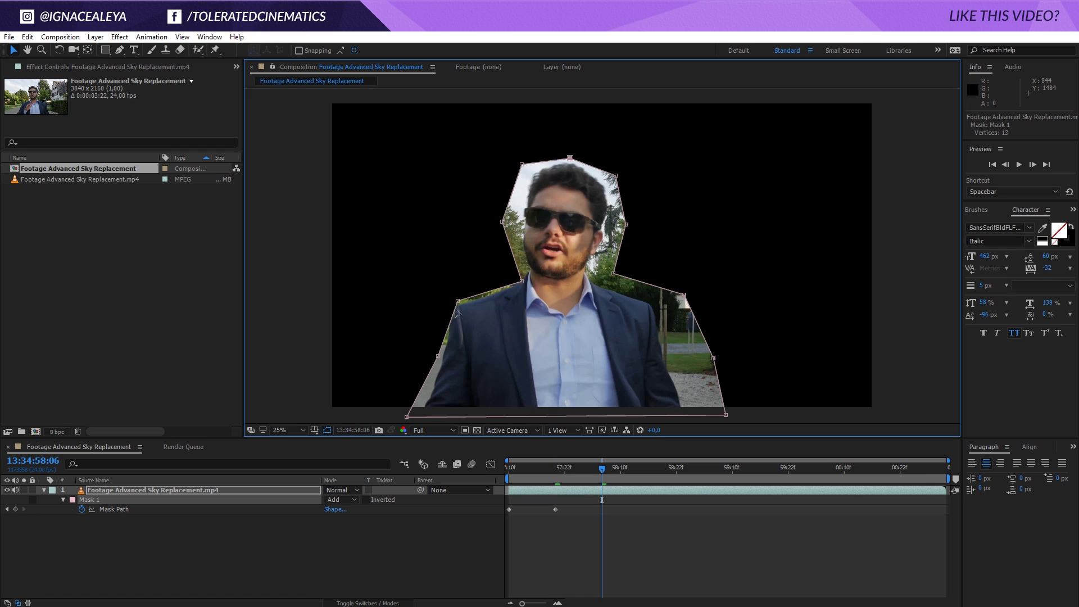
pyautogui.moveTo(458, 302); pyautogui.dragTo(434, 298)
pyautogui.moveTo(522, 281); pyautogui.dragTo(504, 270)
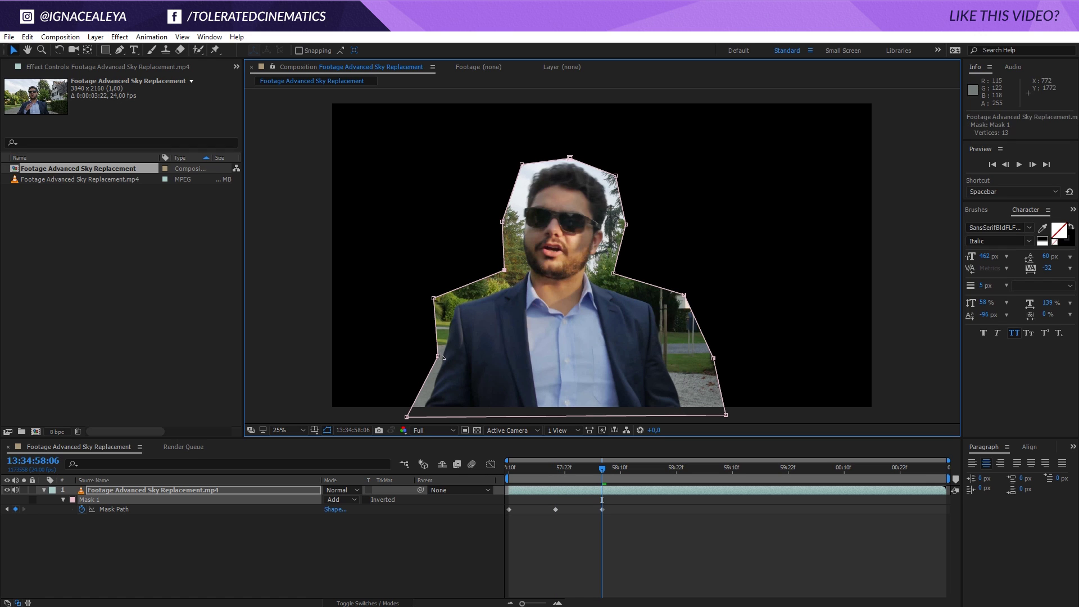
pyautogui.moveTo(438, 356); pyautogui.dragTo(426, 357)
pyautogui.moveTo(713, 358); pyautogui.dragTo(684, 364)
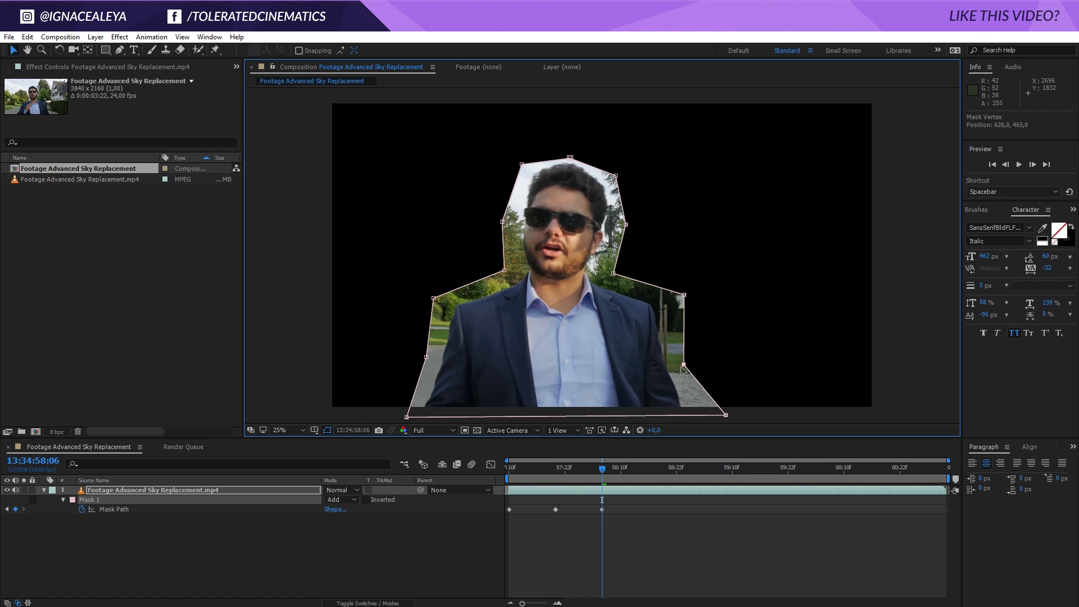
pyautogui.hotkey('shift', 'pagedown')
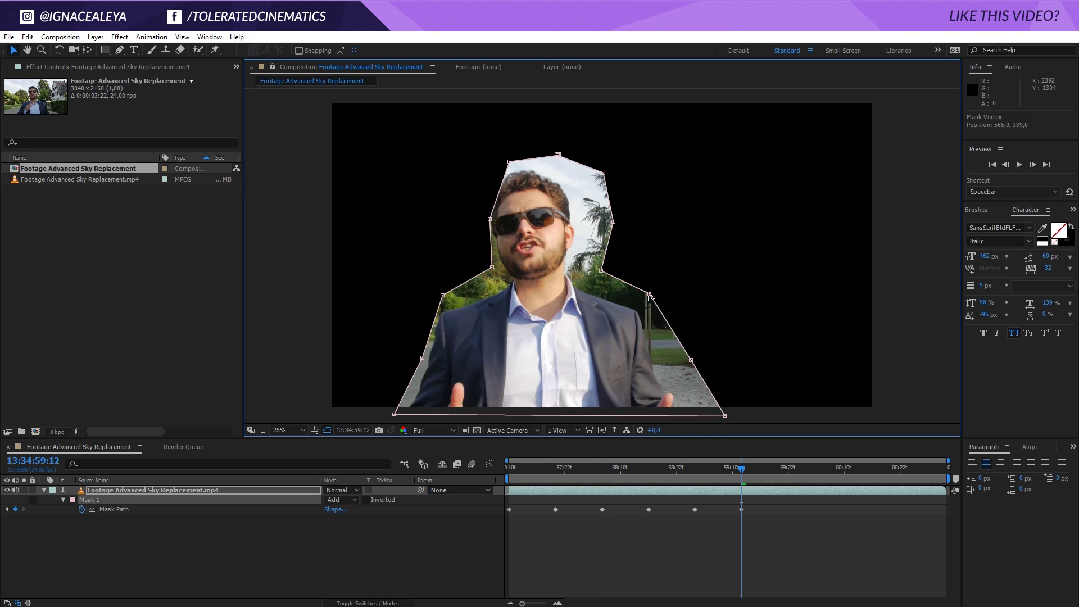
pyautogui.hotkey('shift', 'pagedown')
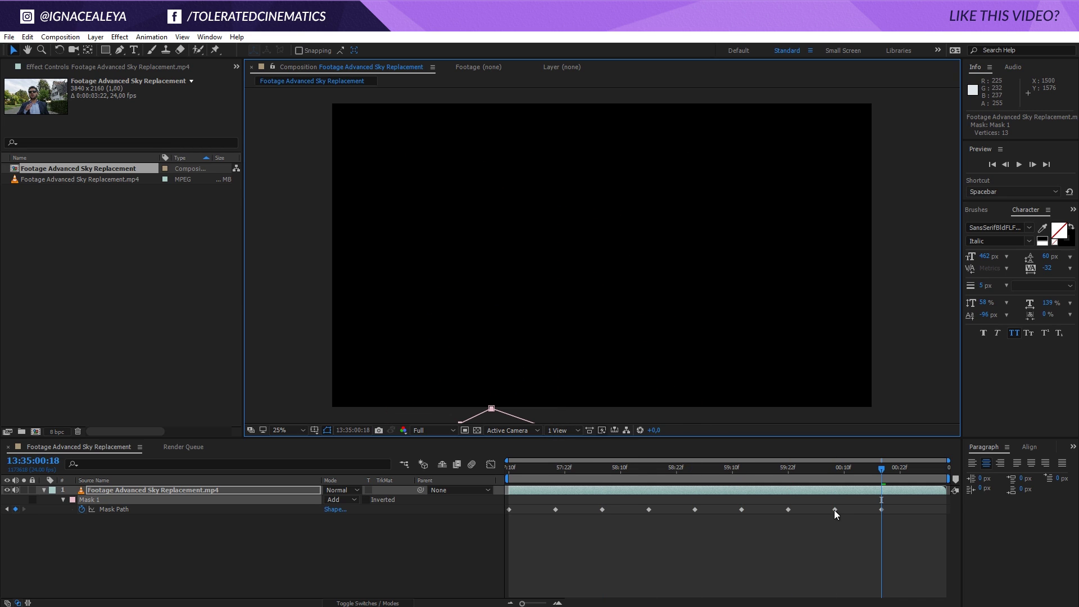
# Set Mask 1's mode to None to see the full footage.
pyautogui.moveTo(881, 469); pyautogui.dragTo(830, 468)
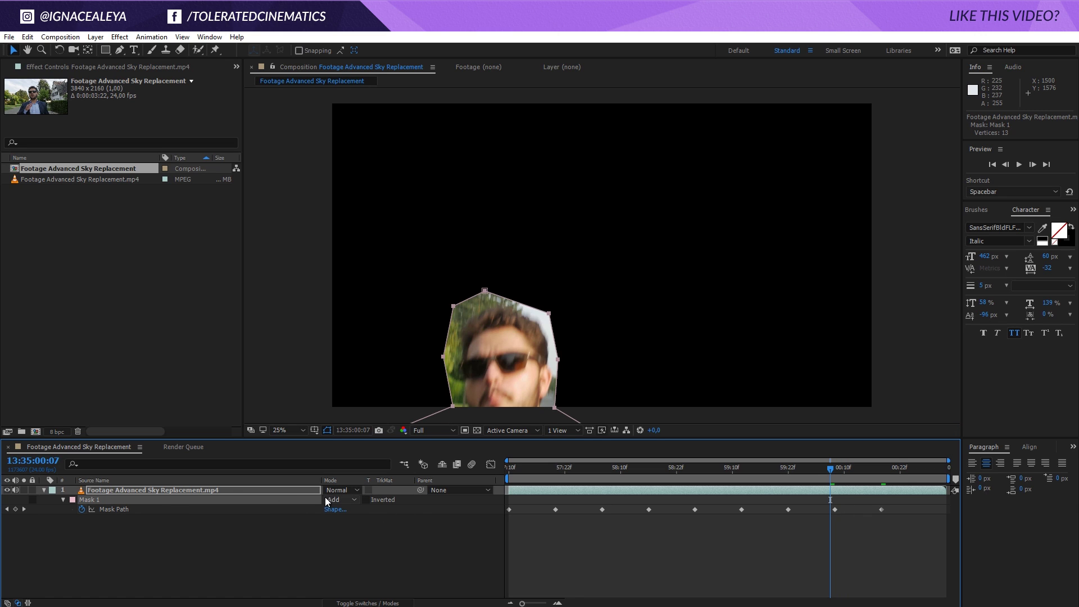
pyautogui.click(328, 500)
pyautogui.click(339, 510)
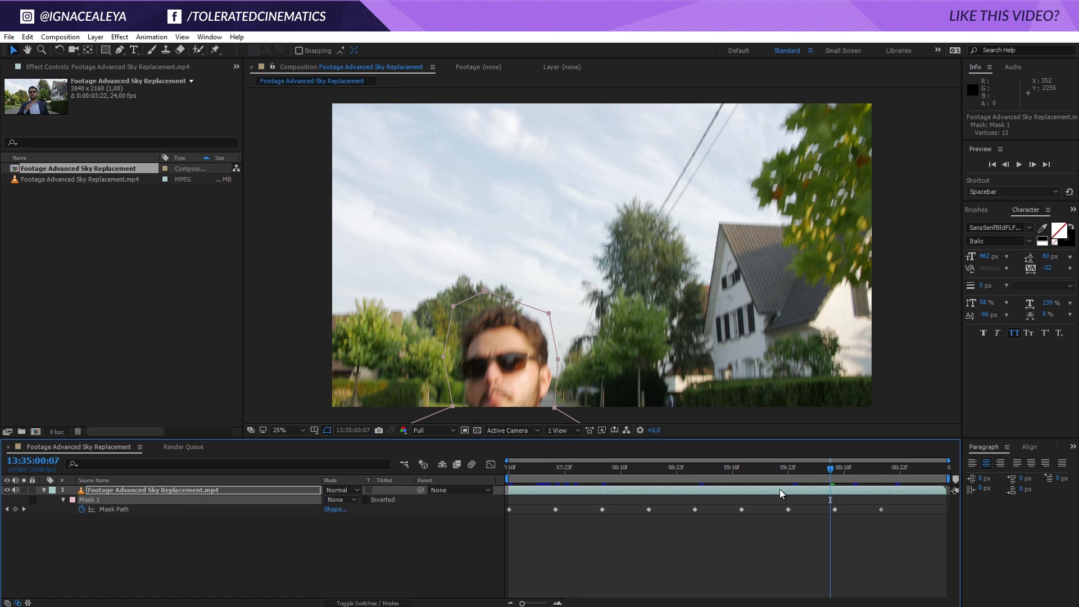
pyautogui.click(532, 476)
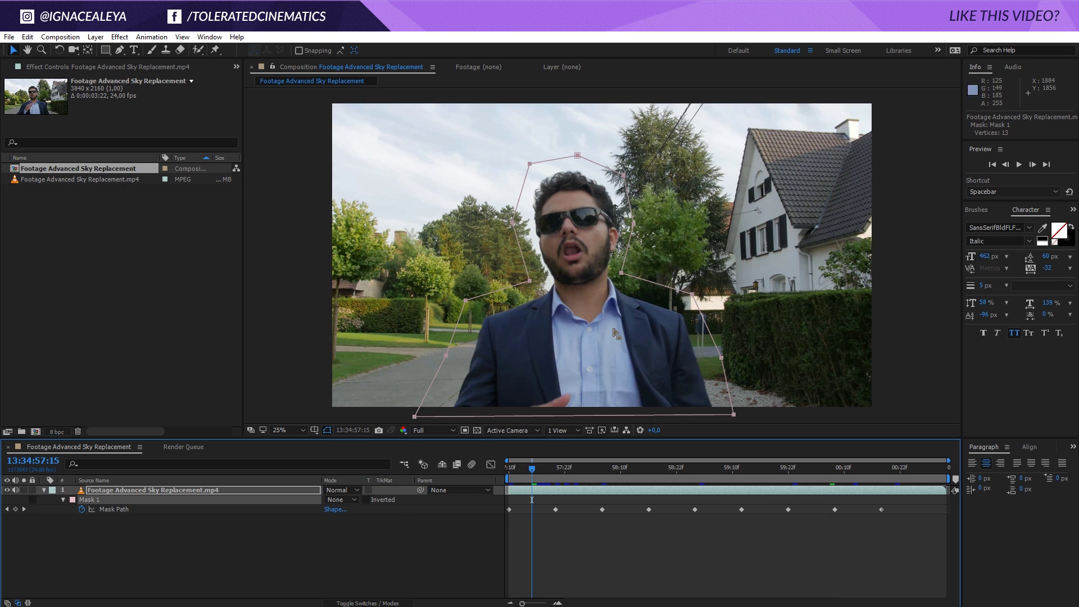
# Add in-between Mask Path keyframes, like 13:34:58:01 and 58:11, tightening the mask around the man's head and shoulders.
pyautogui.hotkey('shift', 'pagedown')
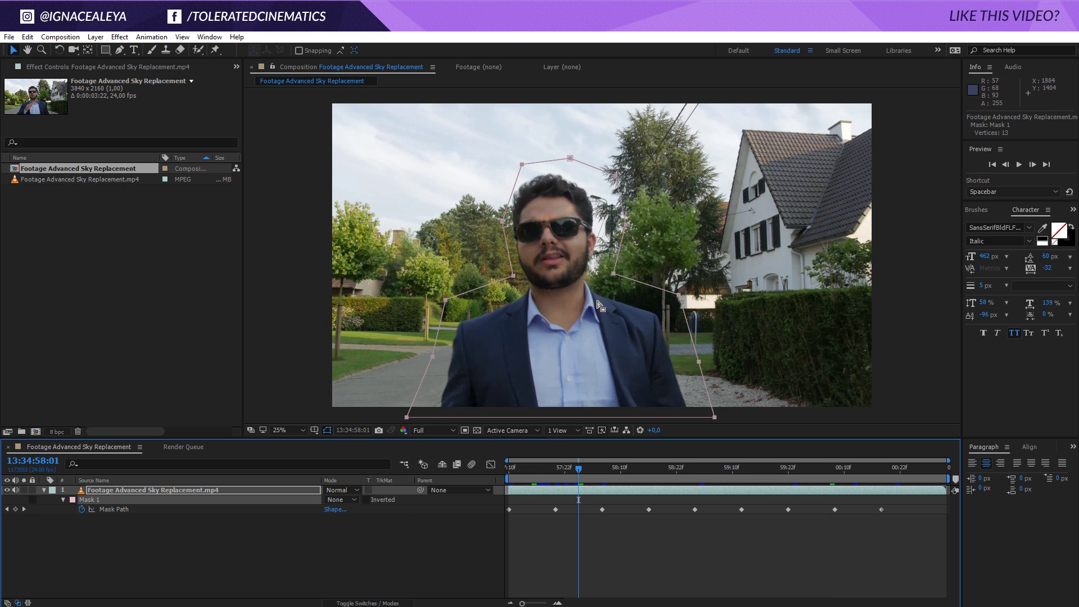
pyautogui.moveTo(627, 227); pyautogui.dragTo(621, 231)
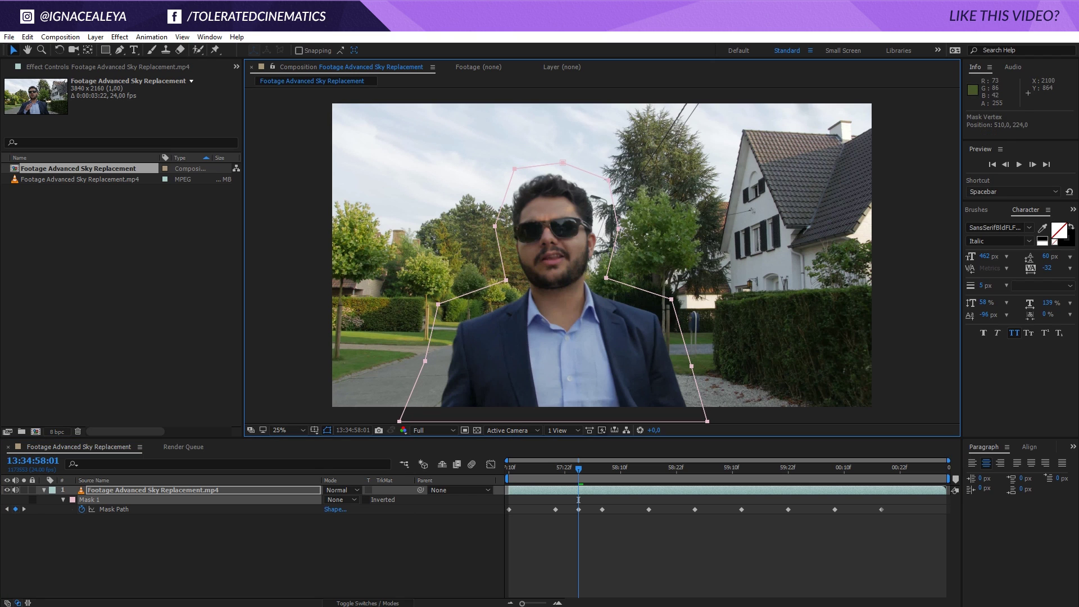
pyautogui.moveTo(476, 146); pyautogui.dragTo(611, 230)
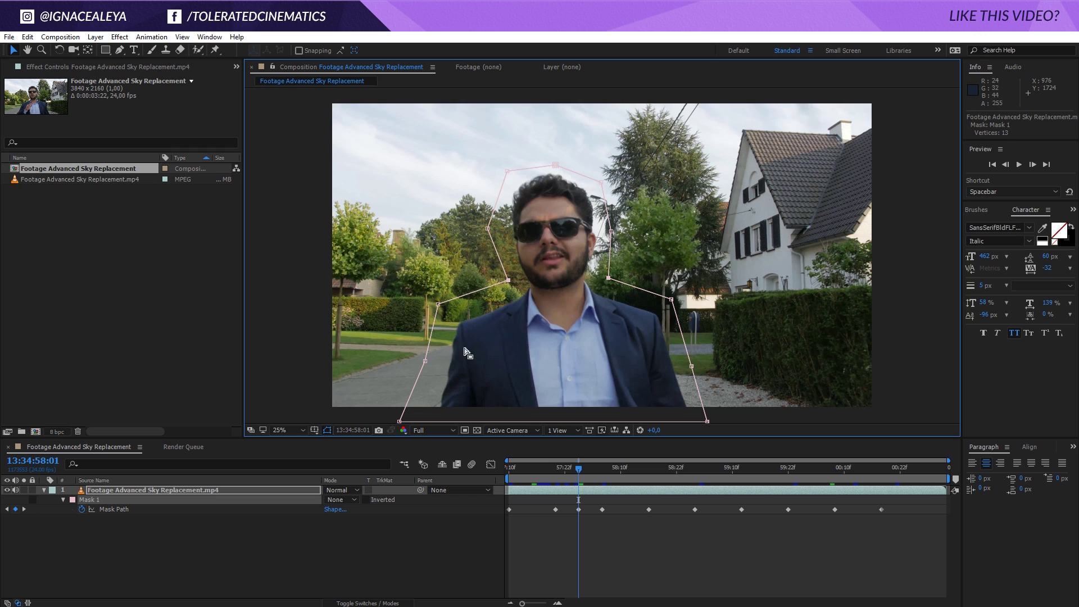
pyautogui.press('pagedown')
pyautogui.press('pagedown')
pyautogui.press('pagedown')
pyautogui.press('pagedown')
pyautogui.press('pagedown')
pyautogui.press('pagedown')
pyautogui.press('pagedown')
pyautogui.press('pagedown')
pyautogui.press('pagedown')
pyautogui.press('pagedown')
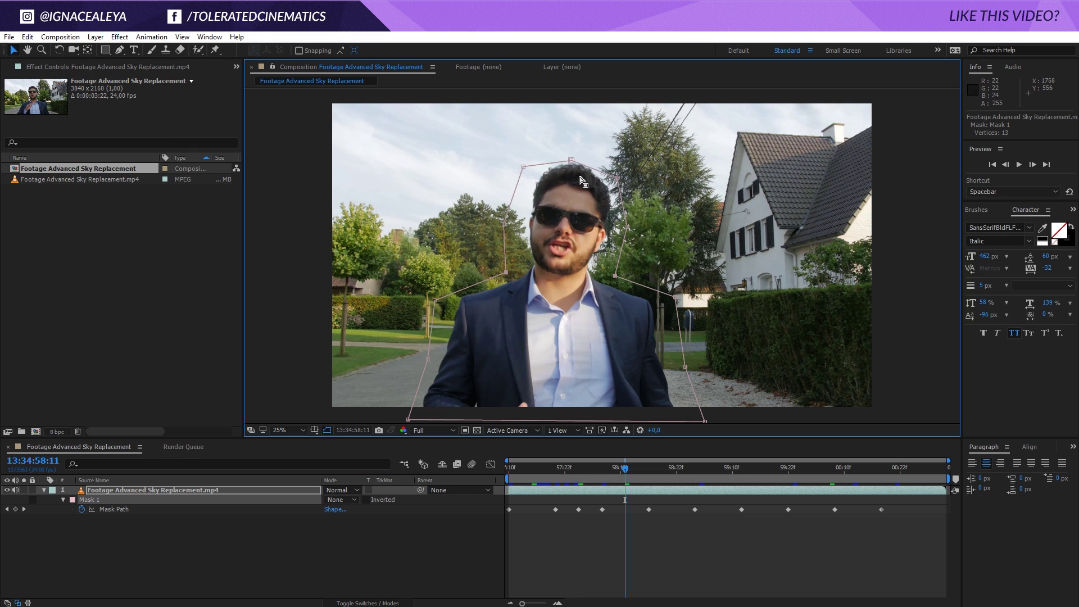
pyautogui.moveTo(578, 171); pyautogui.dragTo(623, 166)
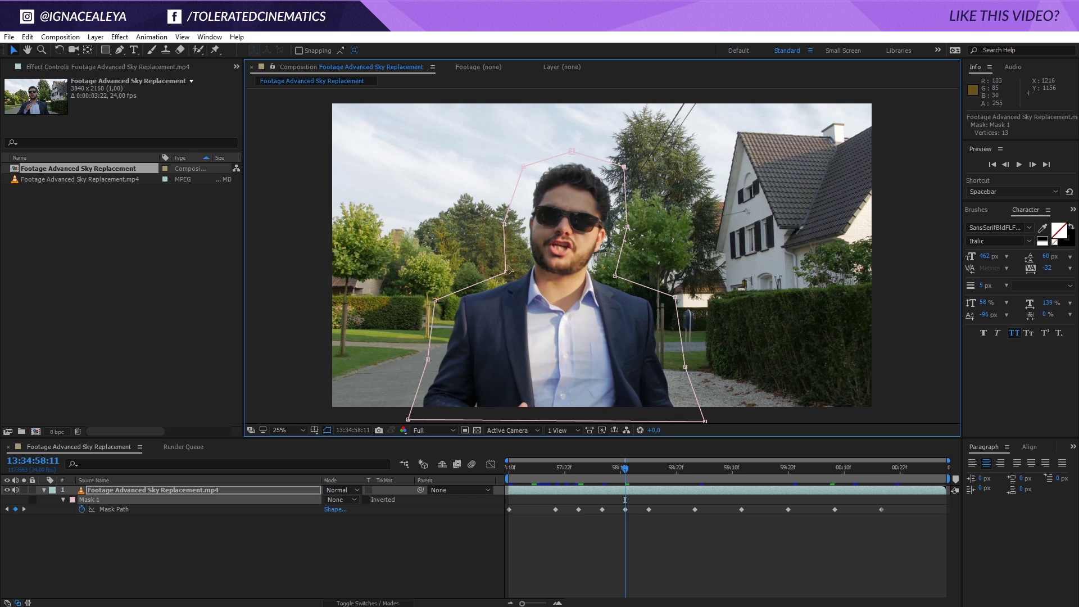
pyautogui.moveTo(506, 271); pyautogui.dragTo(507, 266)
pyautogui.moveTo(446, 298); pyautogui.dragTo(443, 302)
pyautogui.hotkey('shift', 'pagedown')
pyautogui.hotkey('shift', 'pagedown')
pyautogui.press('pagedown')
pyautogui.press('pagedown')
pyautogui.hotkey('shift', 'pagedown')
pyautogui.press('pagedown')
pyautogui.press('pagedown')
pyautogui.press('pagedown')
pyautogui.press('pagedown')
pyautogui.press('pagedown')
pyautogui.press('pagedown')
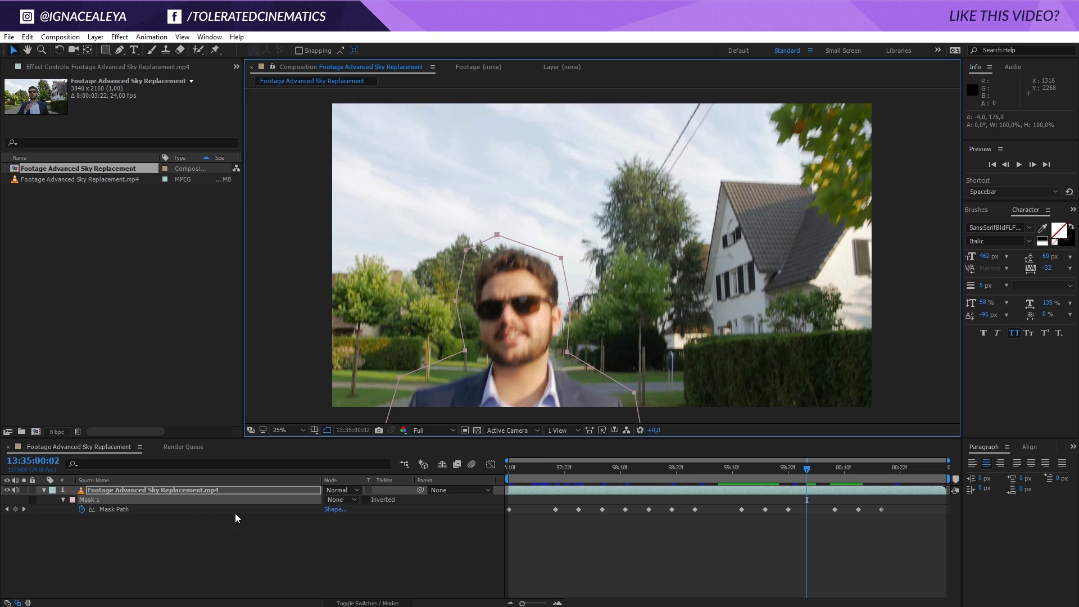
# Switch Mask 1 to Subtract and scrub to check the man's black silhouette.
pyautogui.click(342, 500)
pyautogui.click(351, 536)
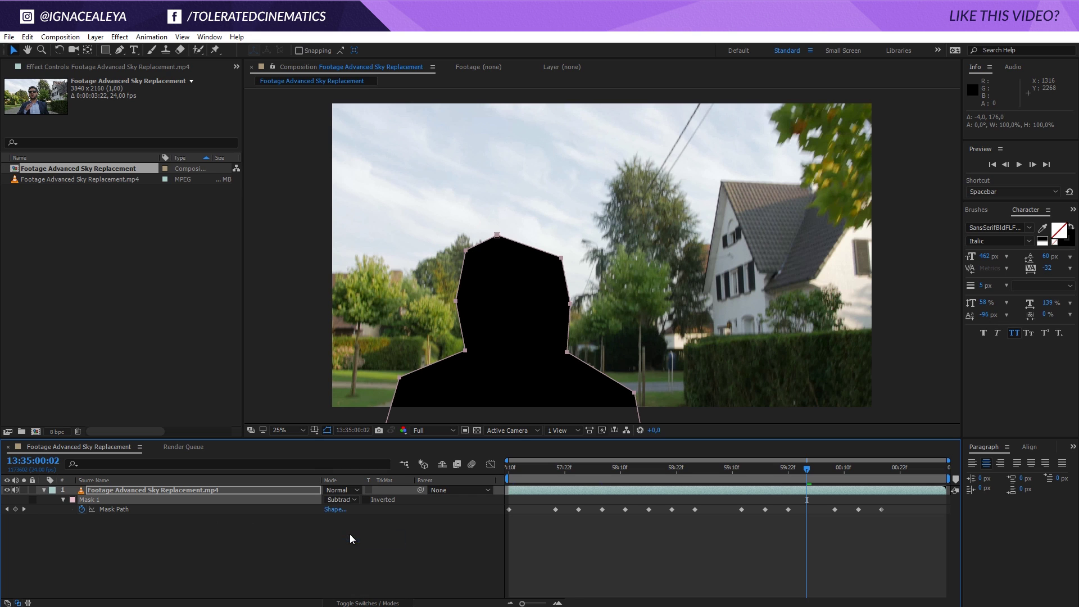
pyautogui.moveTo(628, 477); pyautogui.dragTo(816, 476)
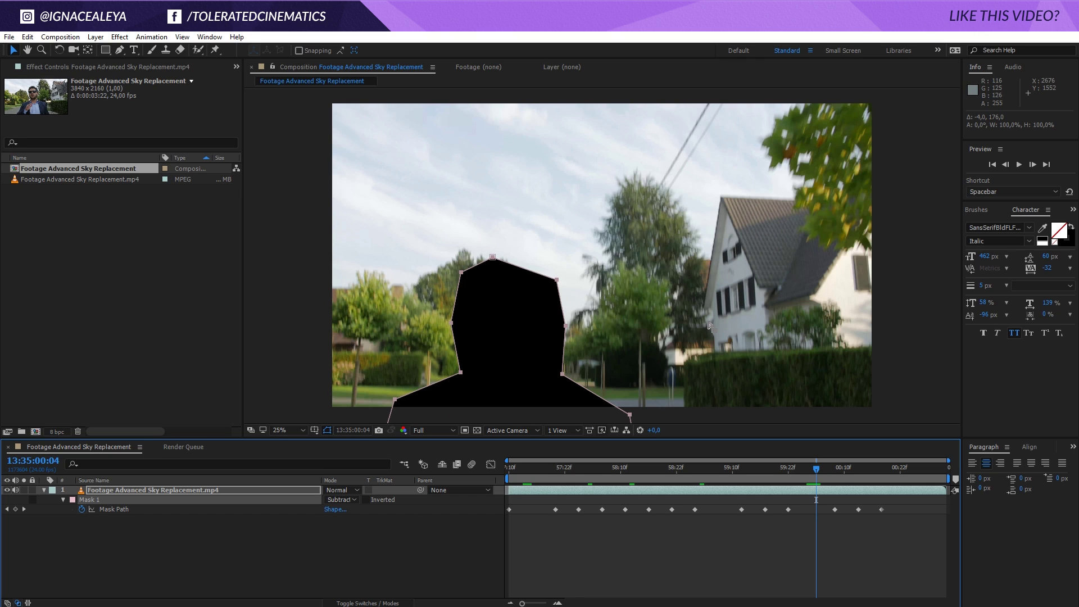
# Pre-compose the masked footage layer, moving all attributes, into a comp named 'Footage Masked Out'.
pyautogui.click(771, 495)
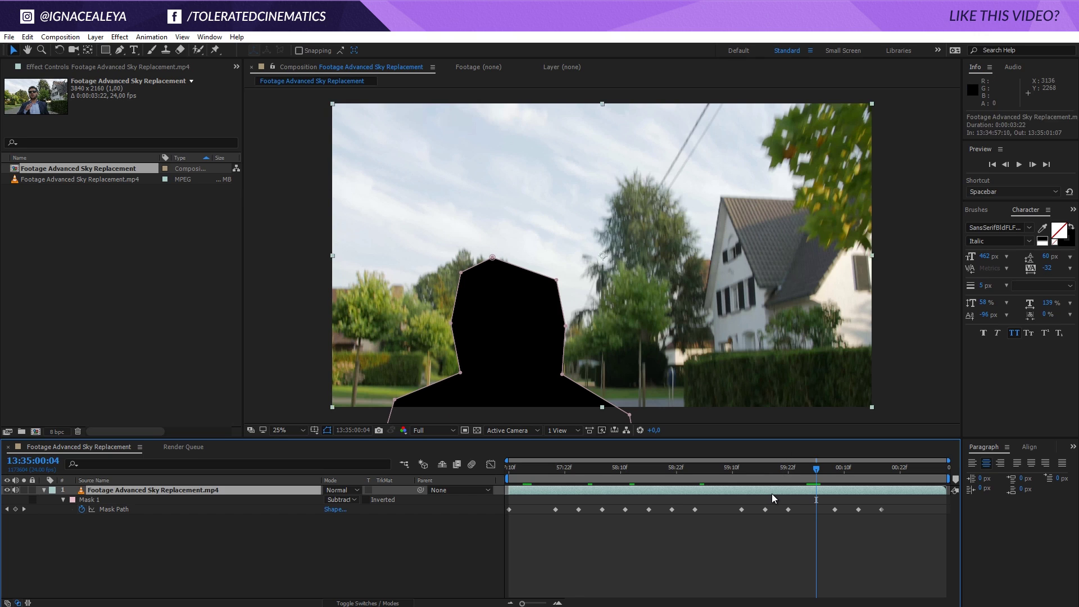
pyautogui.click(95, 37)
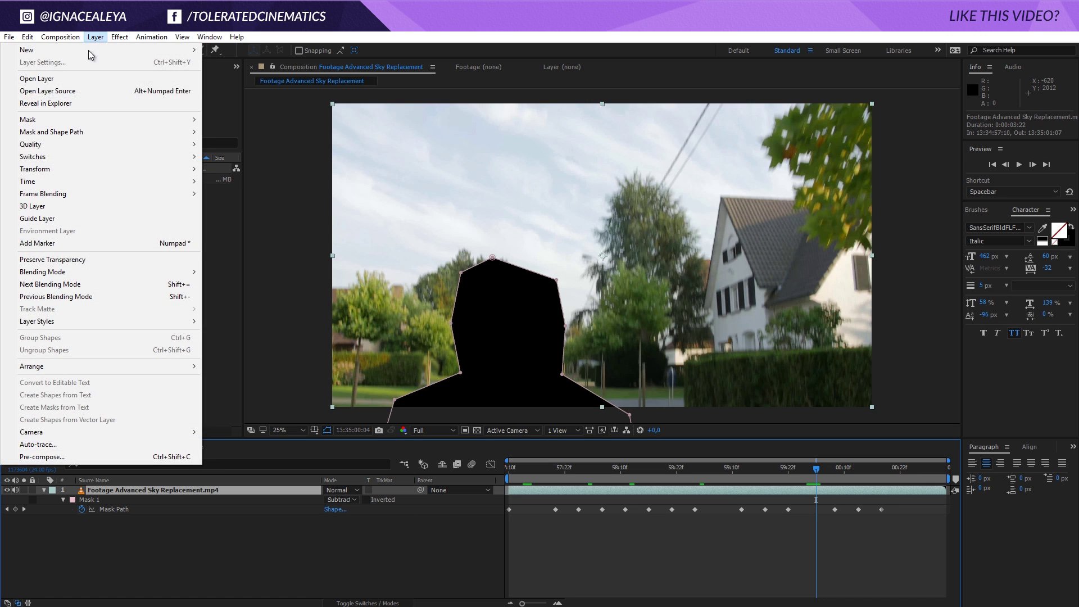
pyautogui.click(36, 457)
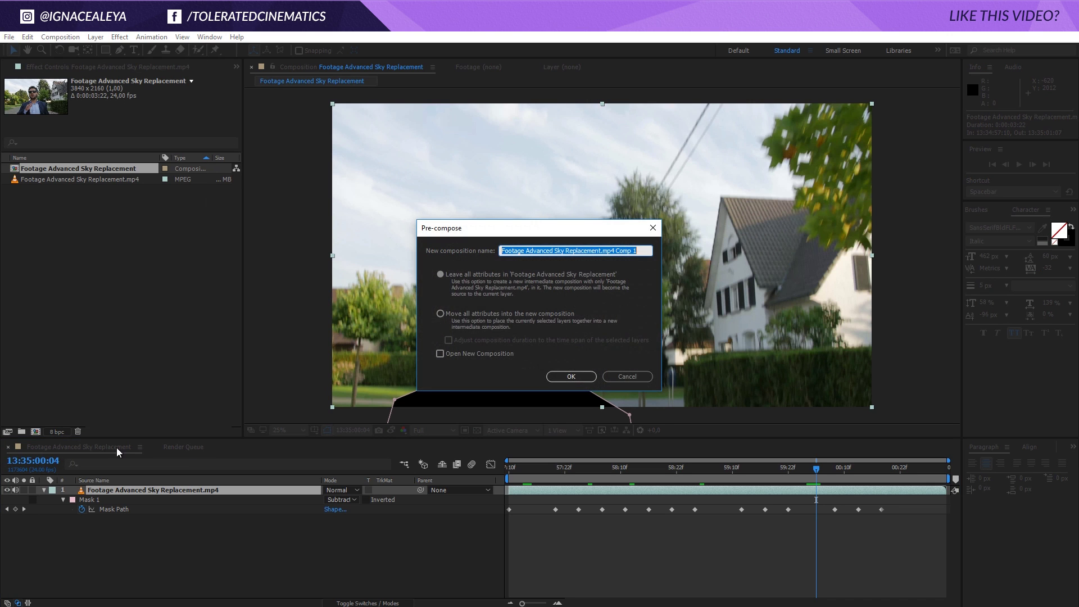
pyautogui.click(440, 314)
pyautogui.click(624, 248)
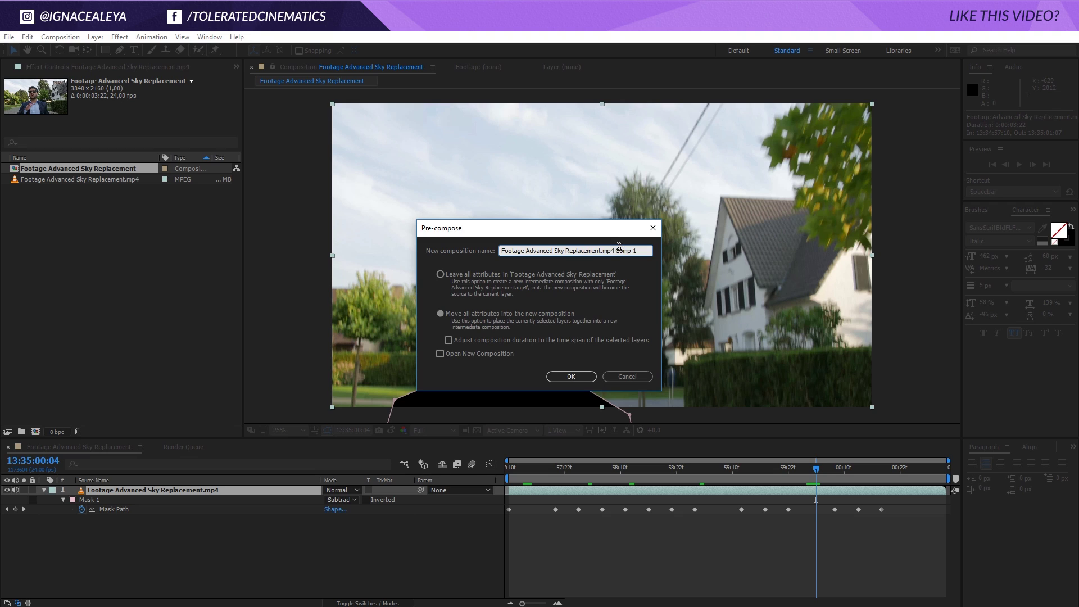
pyautogui.doubleClick(619, 249)
pyautogui.write('Footage Masked Out')
pyautogui.press('Return')
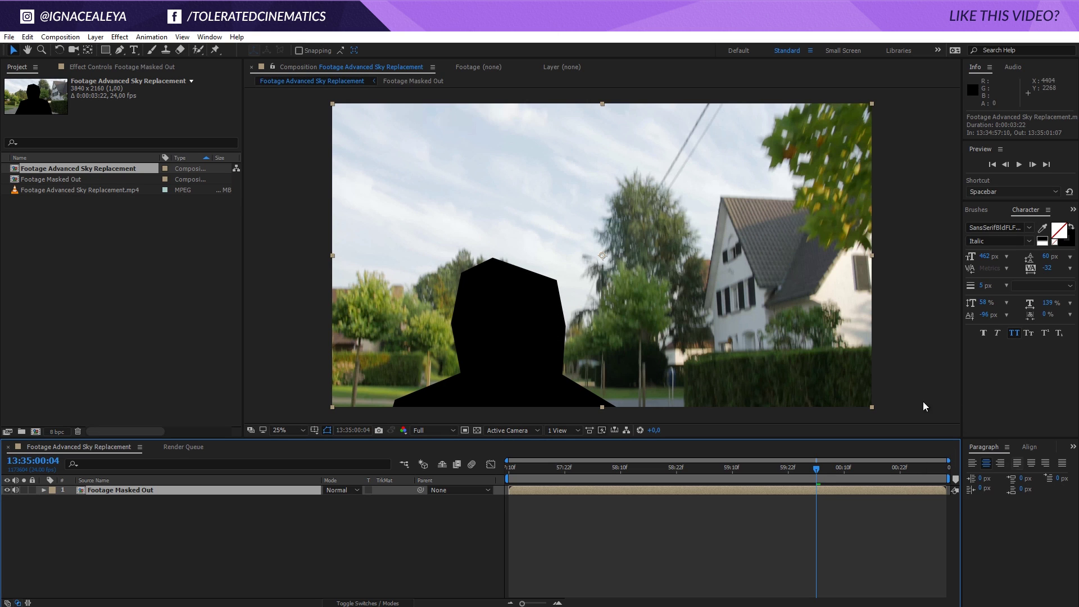
# Run Track Camera from the Tracker panel and play through the solved track, averaging 1.88 pixels error.
pyautogui.click(209, 37)
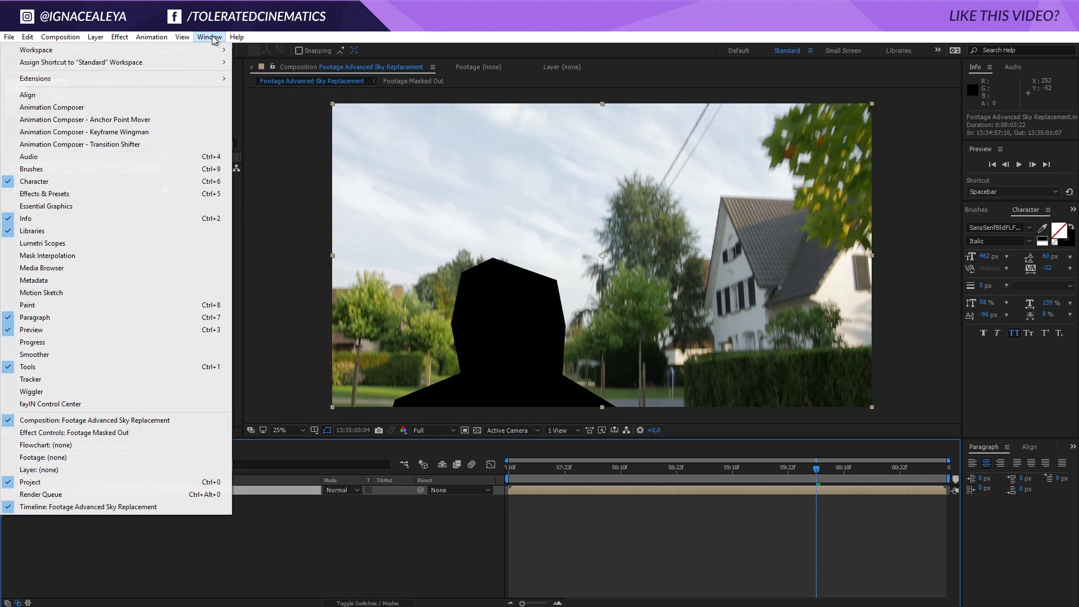
pyautogui.click(52, 381)
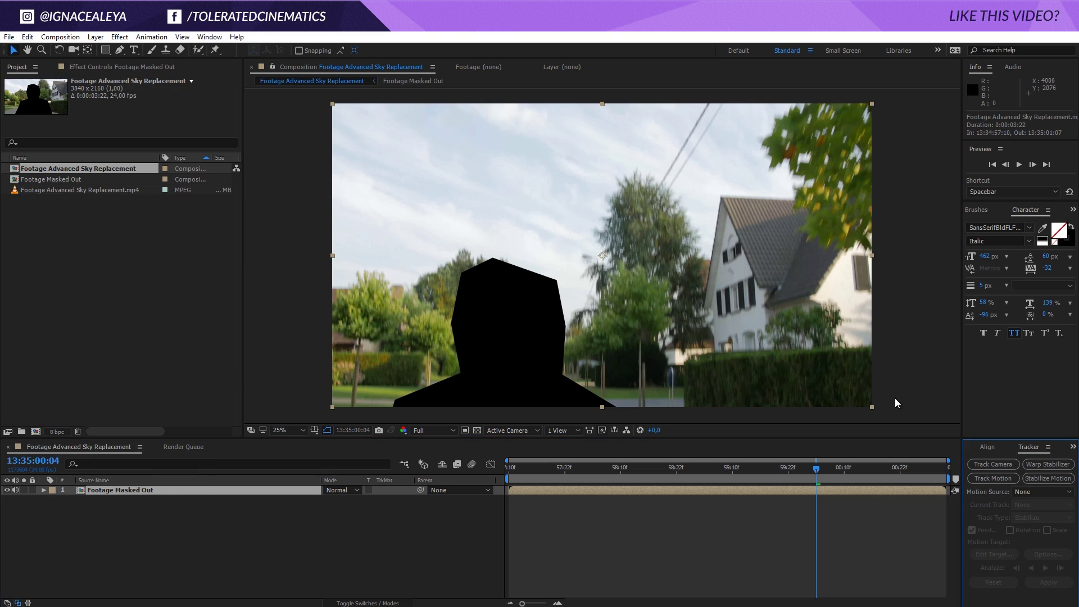
pyautogui.click(991, 468)
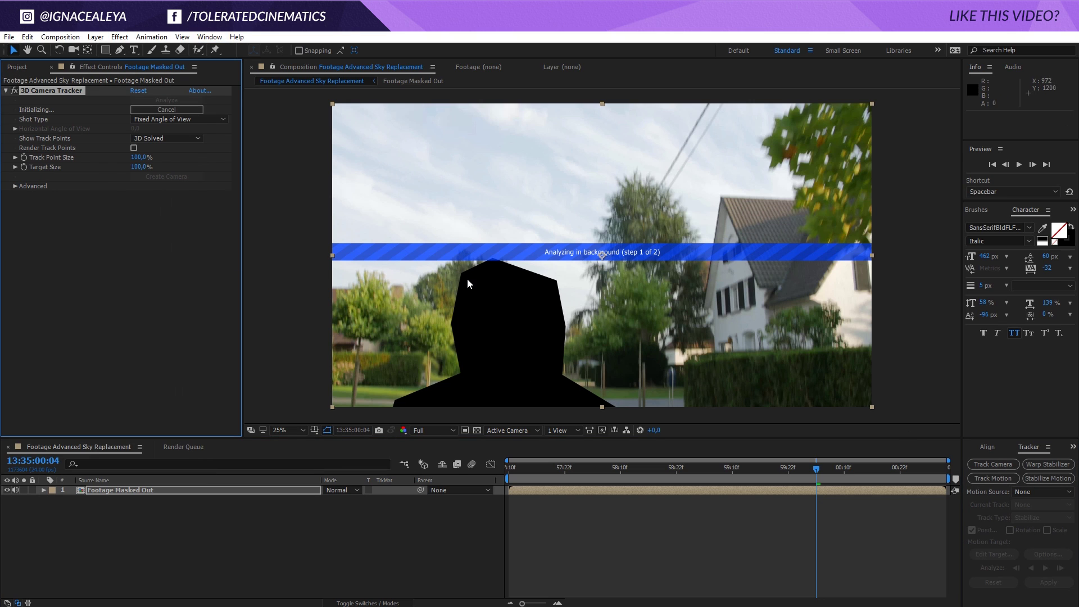
pyautogui.click(15, 186)
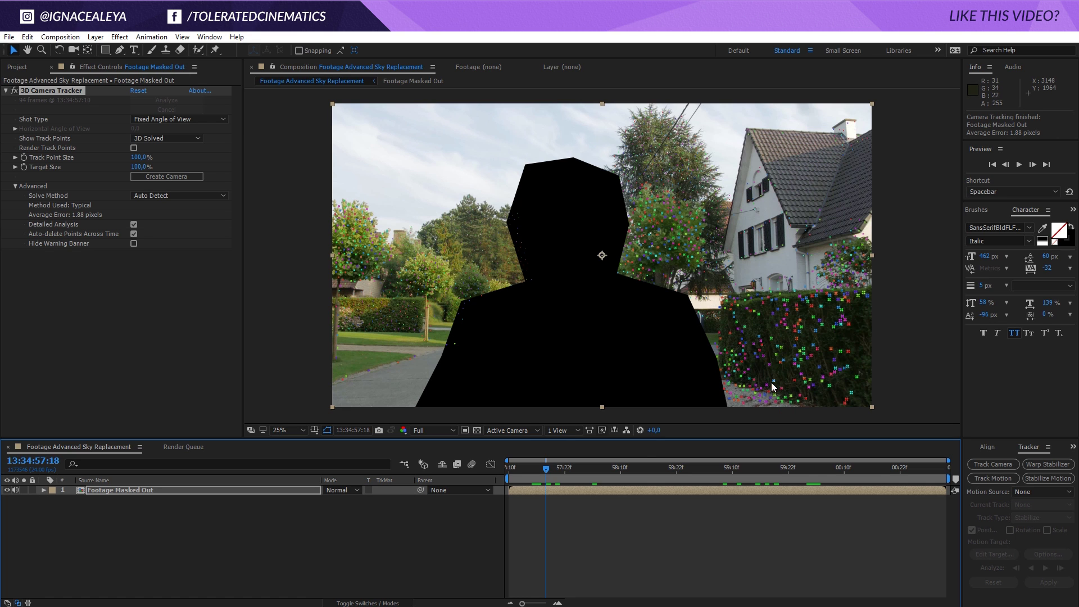
pyautogui.press('space')
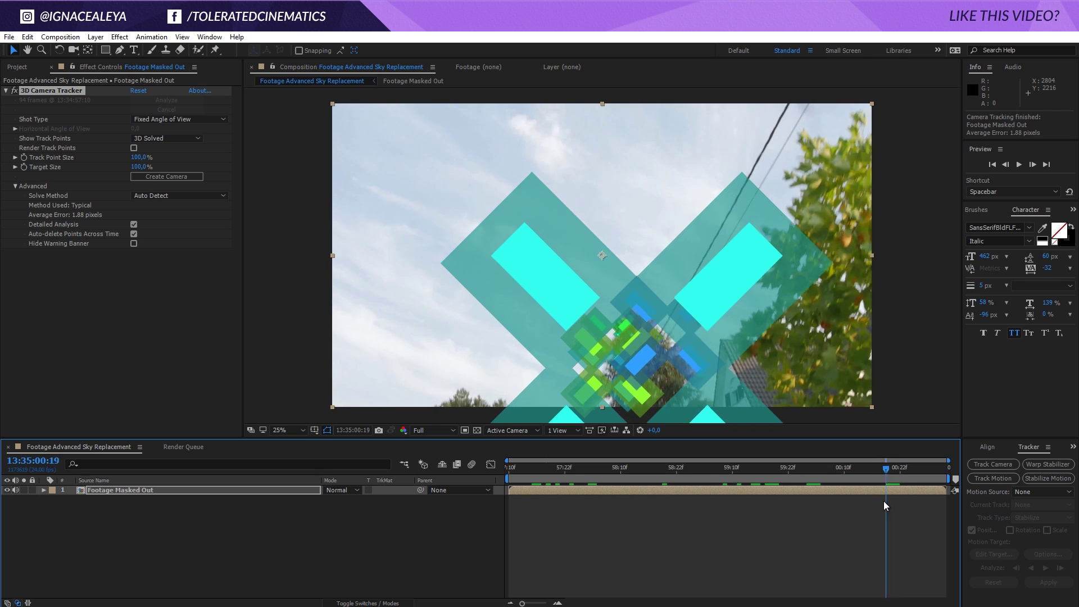
pyautogui.press('pageup')
pyautogui.press('pageup')
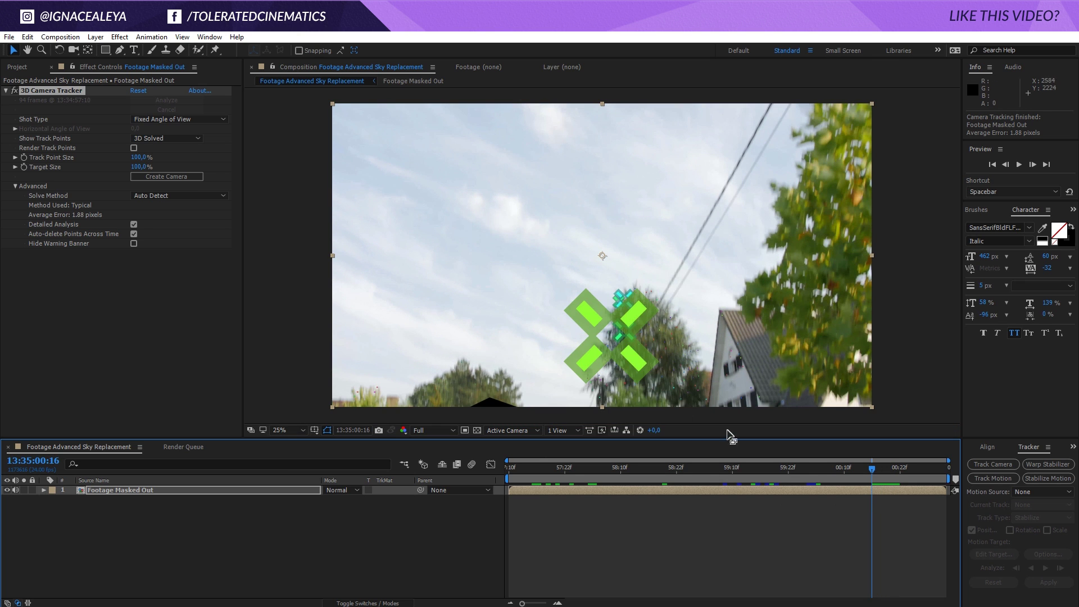
pyautogui.moveTo(895, 471); pyautogui.dragTo(811, 494)
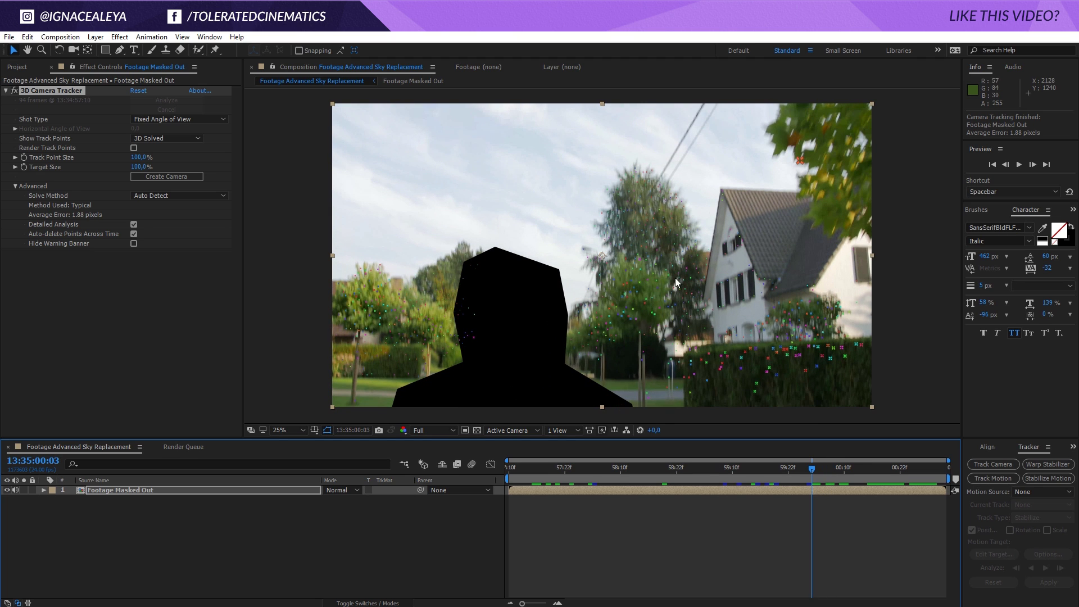
# Create a 3D Tracker Camera and Track Null 1 from track points on the tree and house.
pyautogui.moveTo(698, 248)
pyautogui.mouseDown()
pyautogui.moveTo(647, 251)
pyautogui.moveTo(630, 286)
pyautogui.moveTo(670, 306)
pyautogui.moveTo(725, 287)
pyautogui.moveTo(719, 258)
pyautogui.moveTo(640, 254)
pyautogui.mouseUp()
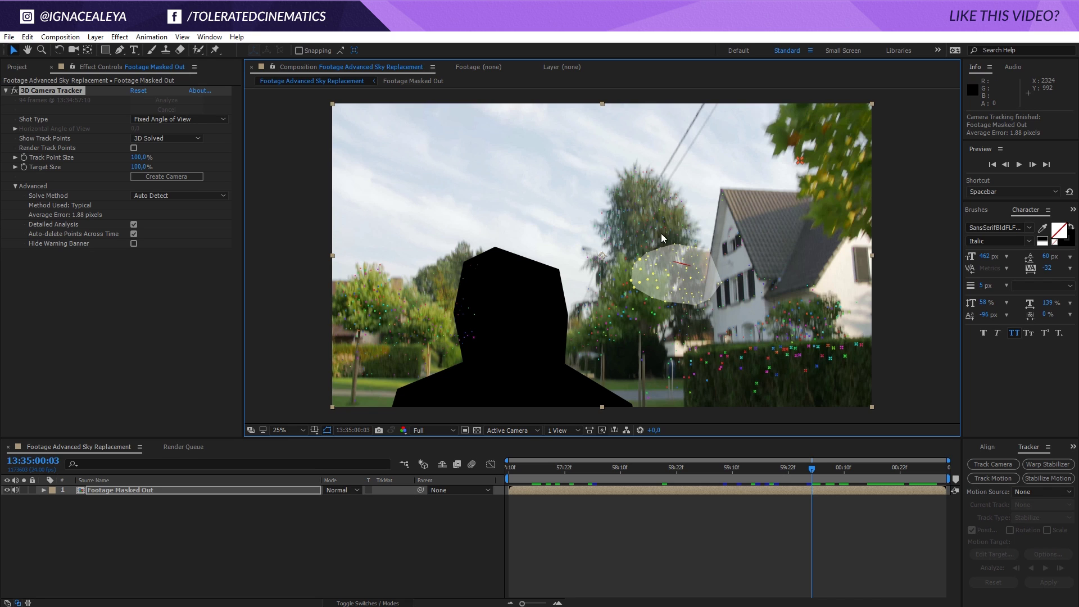
pyautogui.rightClick(652, 264)
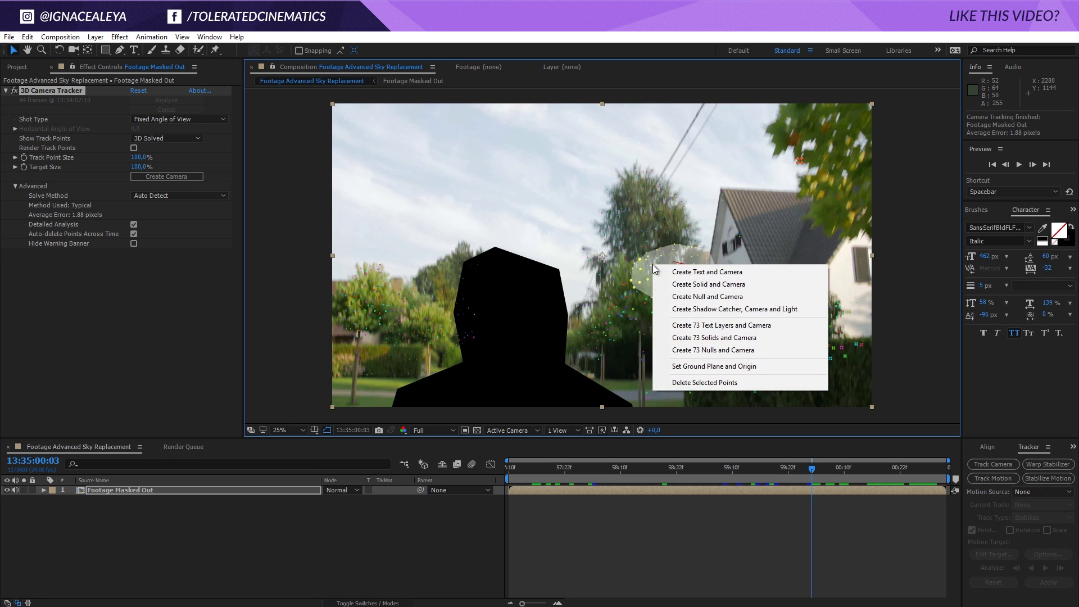
pyautogui.click(756, 297)
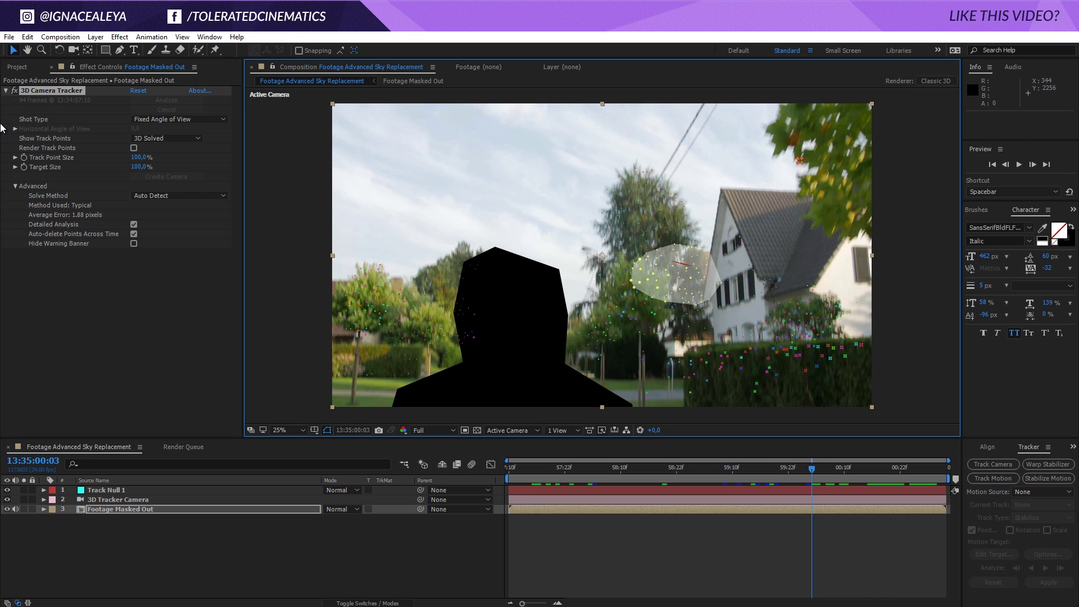
# Preview the astronomy-1867616.jpg starry sky image, then return to the Footage Advanced Sky Replacement comp.
pyautogui.click(16, 67)
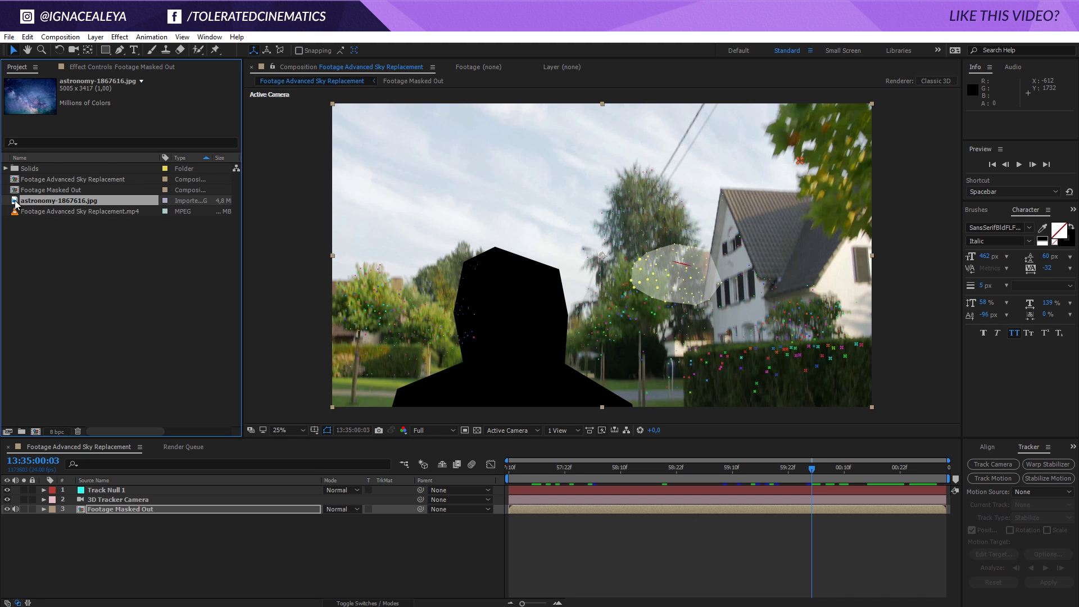
pyautogui.doubleClick(59, 201)
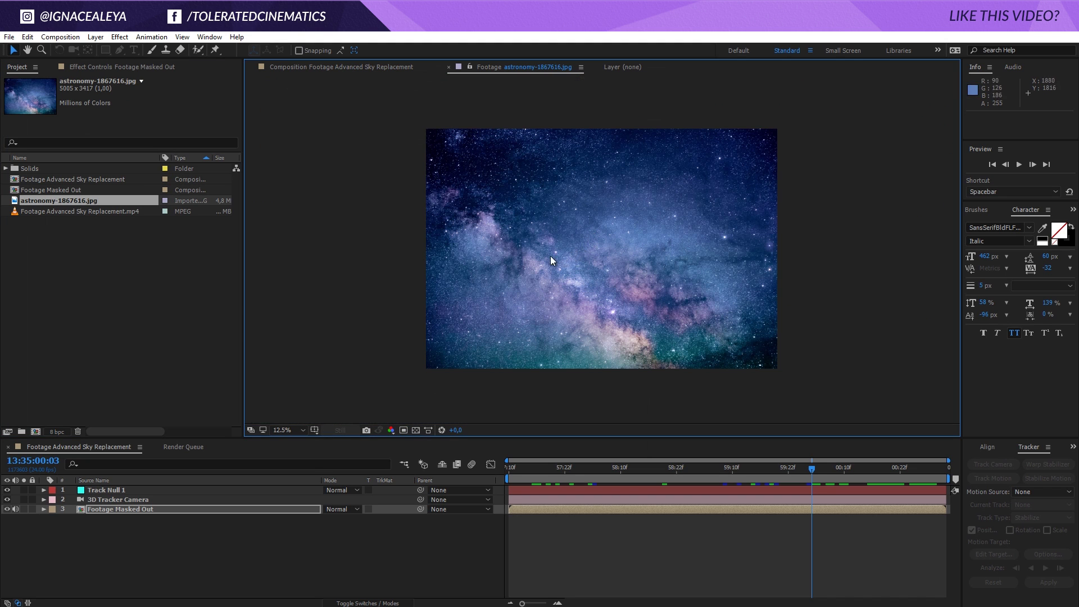
pyautogui.click(317, 67)
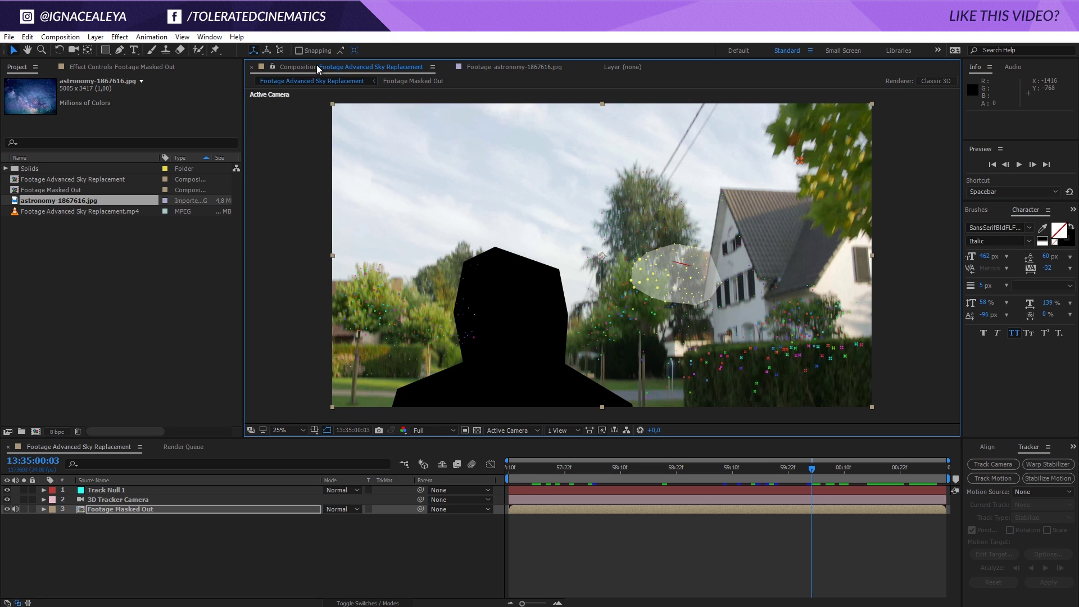
# Inside Footage Masked Out, set the footage layer's Mask 1 mode to None, then return to the main comp.
pyautogui.click(518, 523)
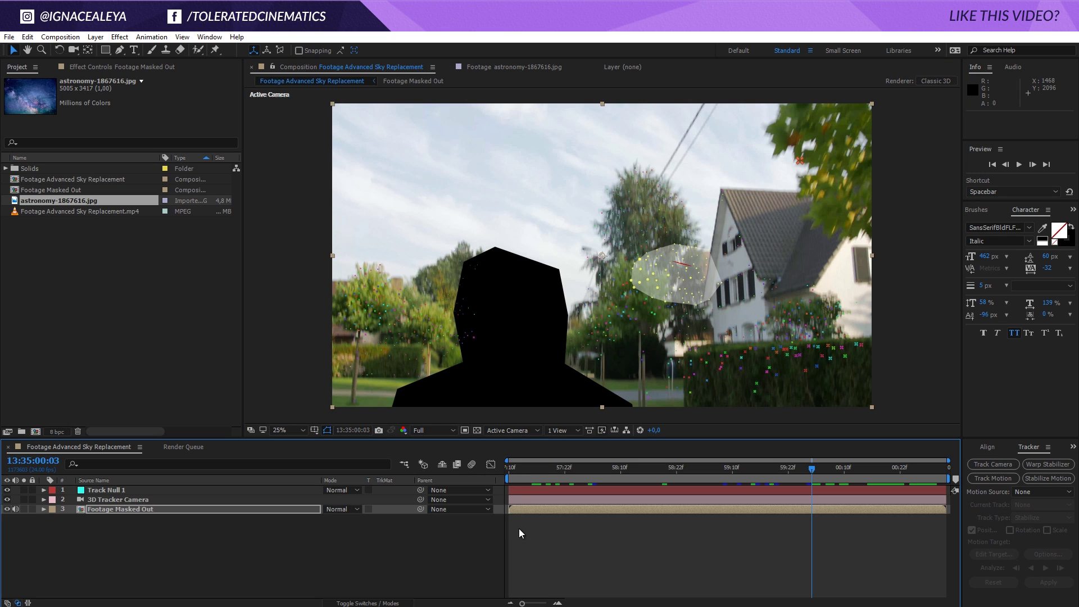
pyautogui.doubleClick(554, 510)
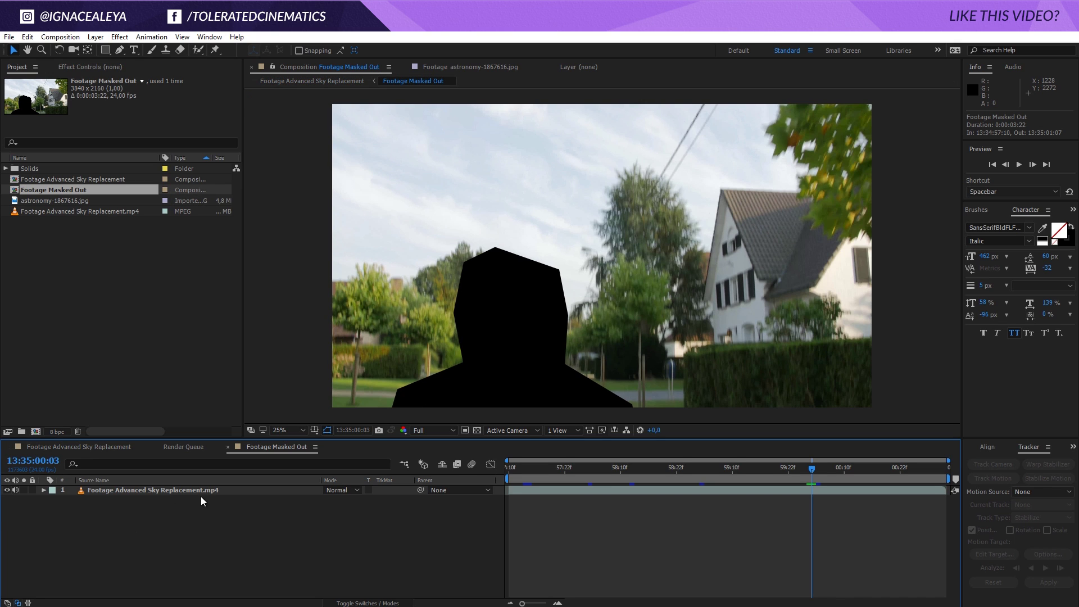
pyautogui.click(181, 491)
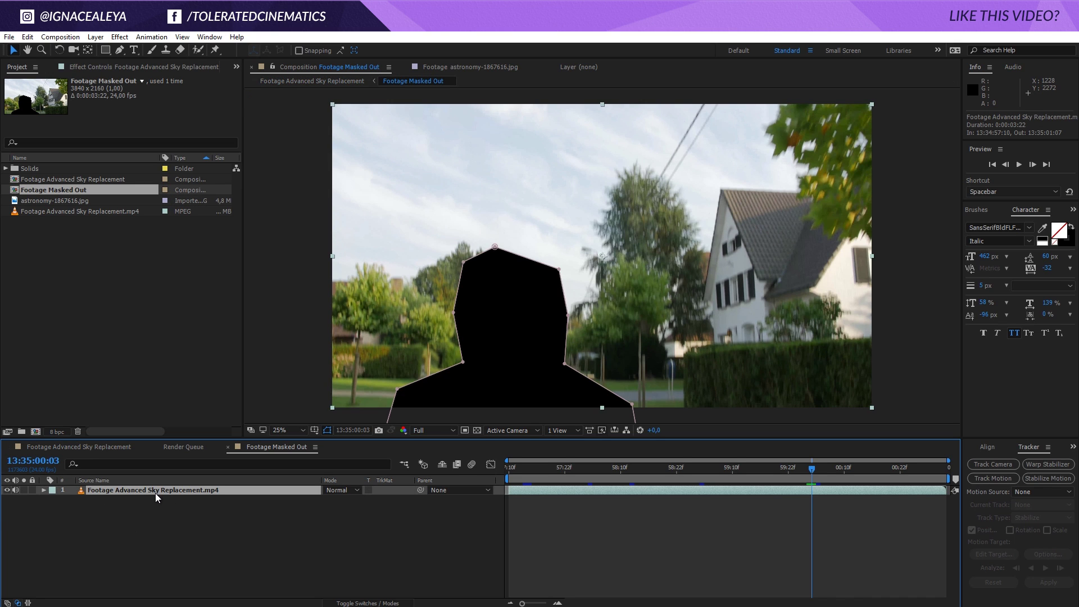
pyautogui.press('m')
pyautogui.click(343, 499)
pyautogui.click(344, 512)
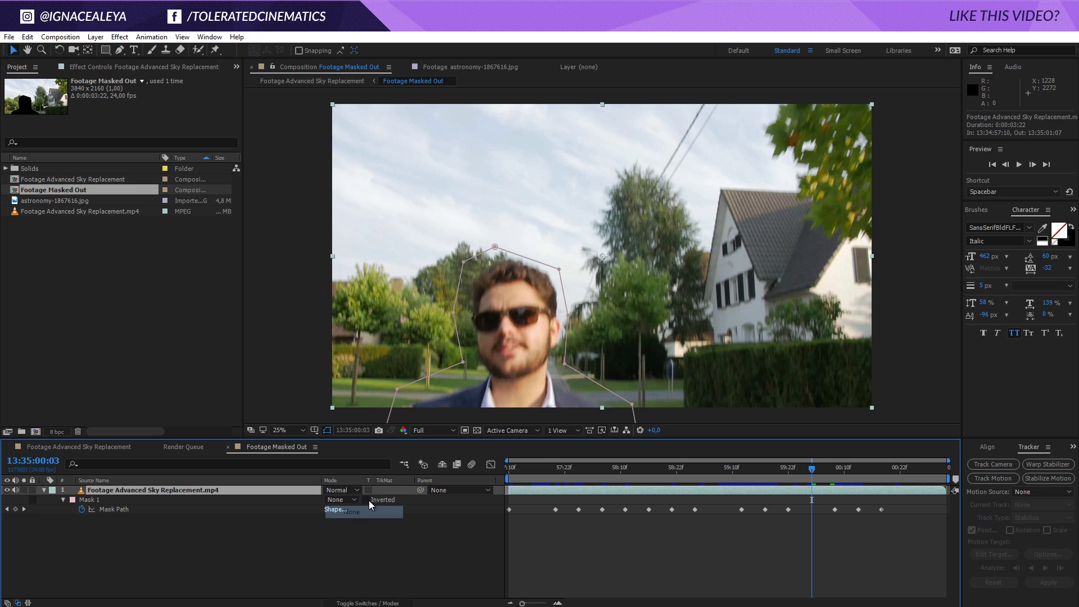
pyautogui.click(85, 448)
# Show the 3D Camera Tracker's track points at frame 13:34:59:10.
pyautogui.press('F3')
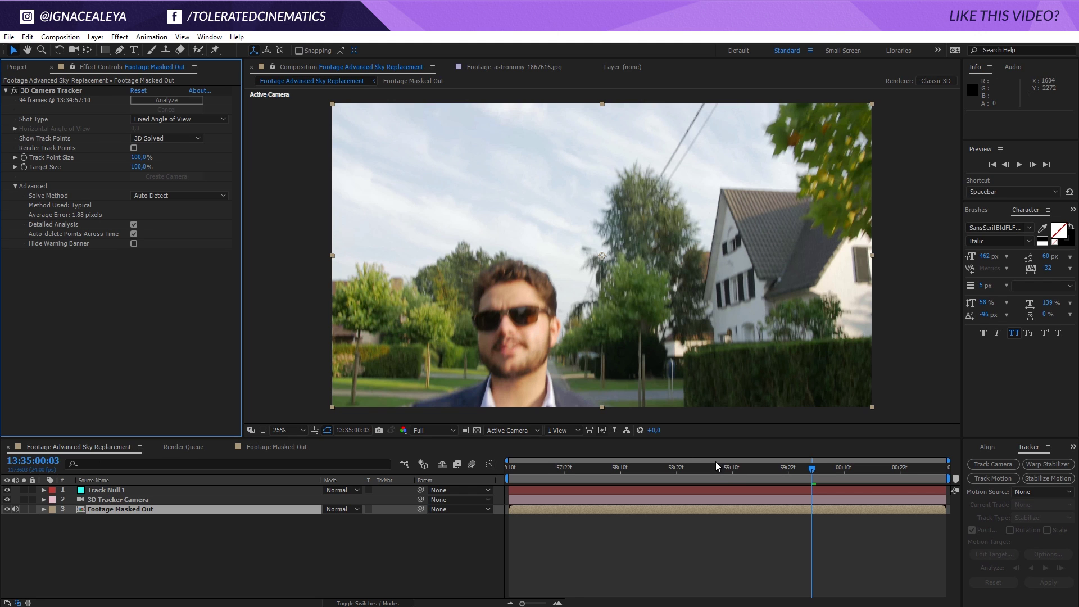
pyautogui.click(732, 467)
pyautogui.click(60, 93)
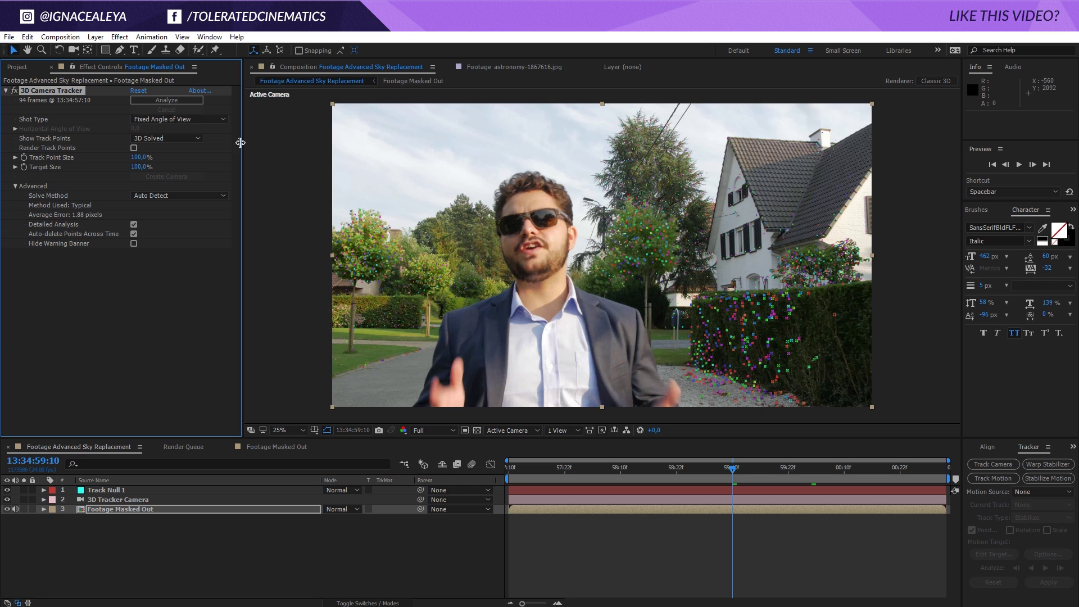
# Duplicate Footage Masked Out, delete the copy's 3D Camera Tracker, and move the copy to the top.
pyautogui.click(123, 508)
pyautogui.click(28, 41)
pyautogui.click(50, 183)
pyautogui.click(52, 89)
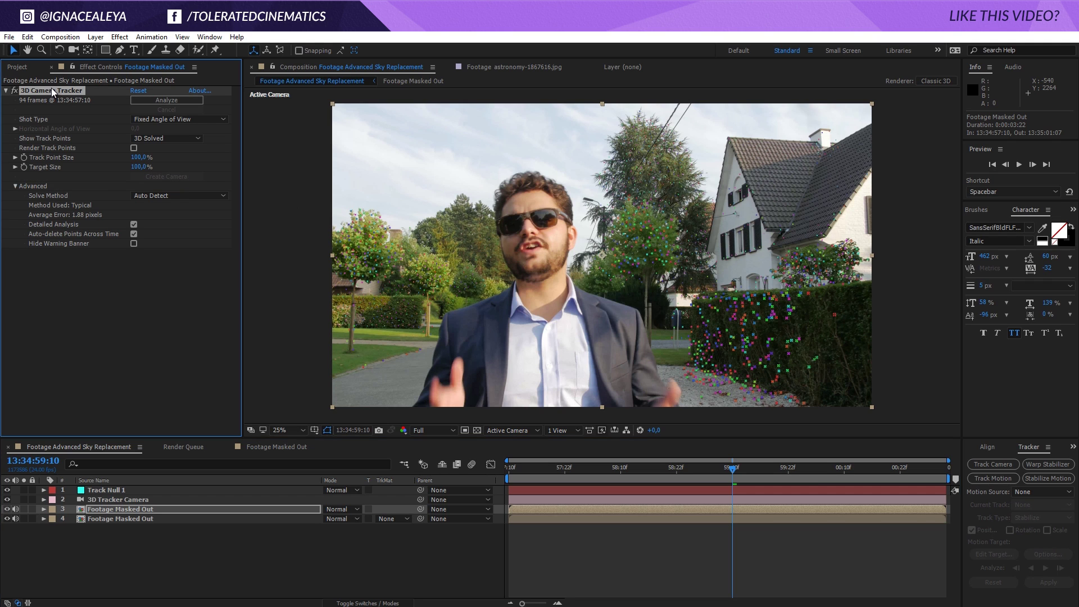
pyautogui.press('Delete')
pyautogui.moveTo(158, 511); pyautogui.dragTo(160, 489)
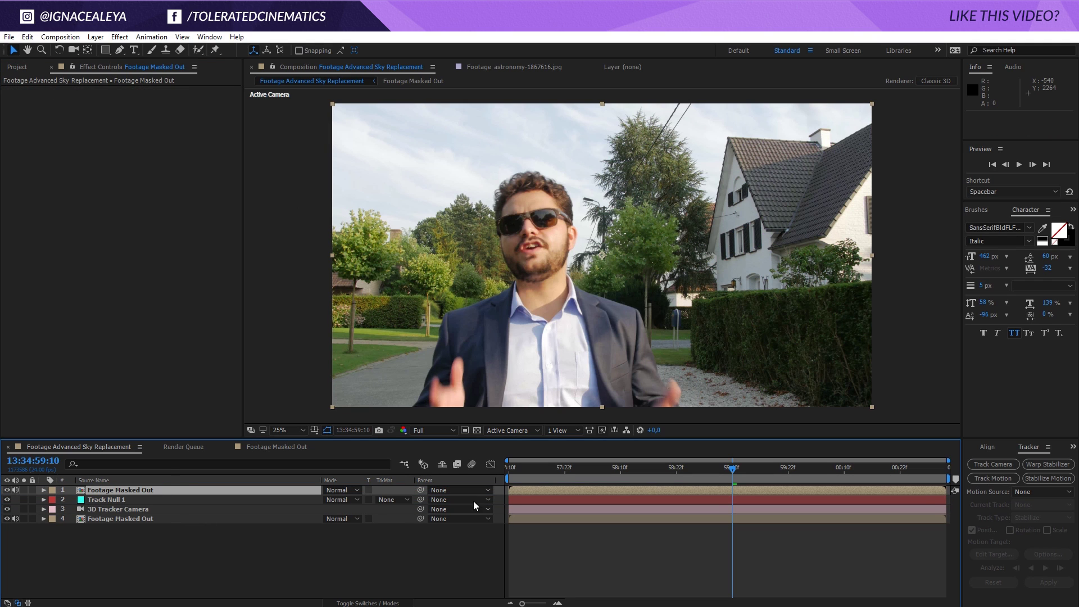
# Scrub ahead to frames around 13:35:00:10 and solo the top Footage Masked Out copy.
pyautogui.moveTo(756, 467); pyautogui.dragTo(806, 475)
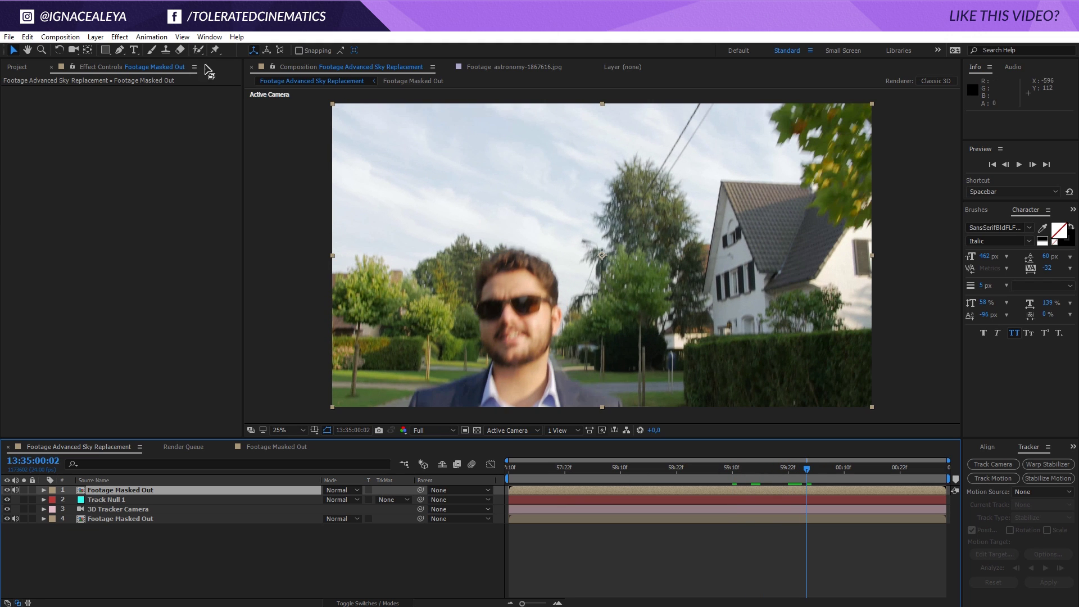
pyautogui.click(821, 467)
pyautogui.moveTo(822, 466); pyautogui.dragTo(853, 472)
pyautogui.hotkey('ctrl', 'z')
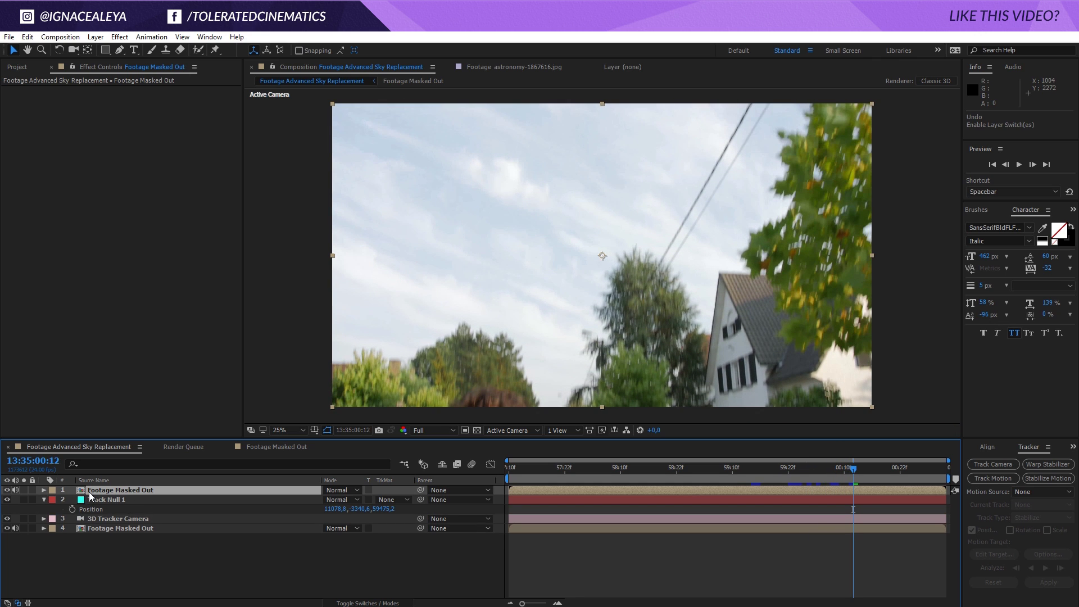
pyautogui.click(24, 490)
# Apply Extract to the top copy, raise its black point to 233, and set Black Softness to 30.
pyautogui.click(119, 36)
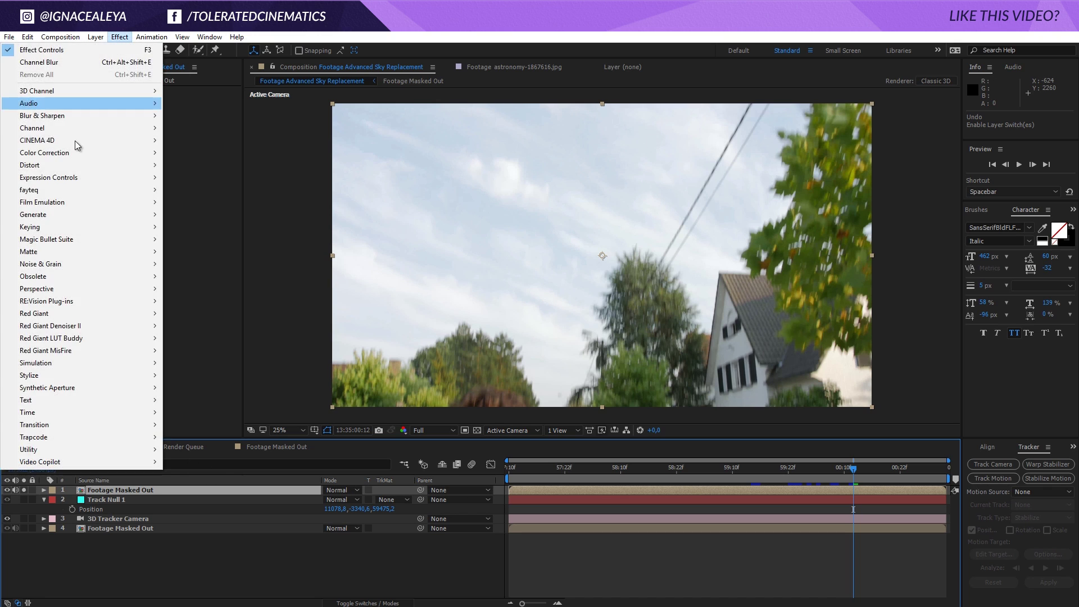
pyautogui.moveTo(66, 229)
pyautogui.click(217, 289)
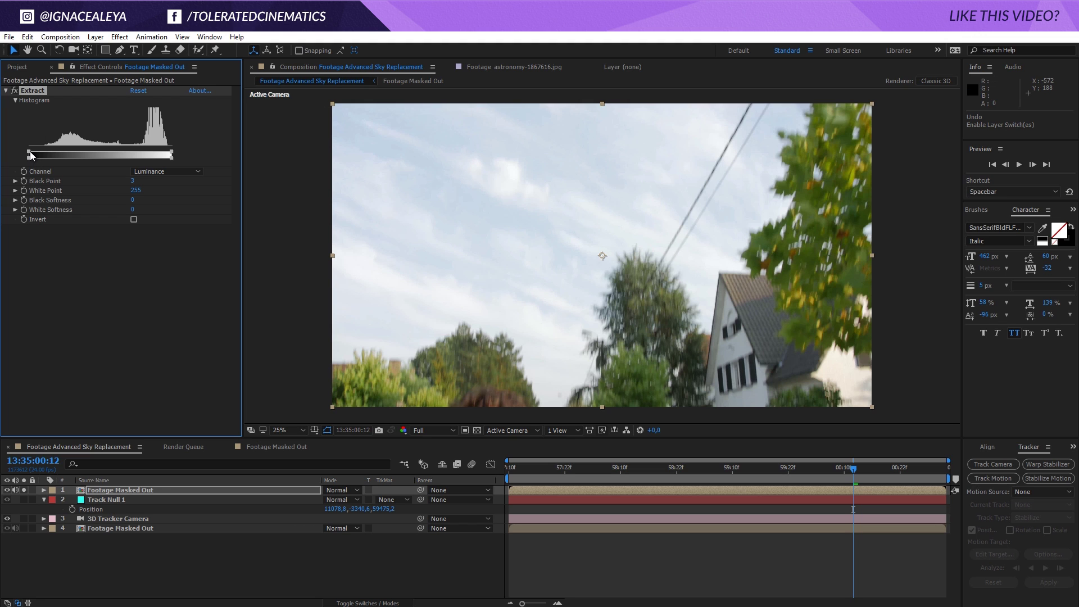
pyautogui.moveTo(45, 153); pyautogui.dragTo(125, 175)
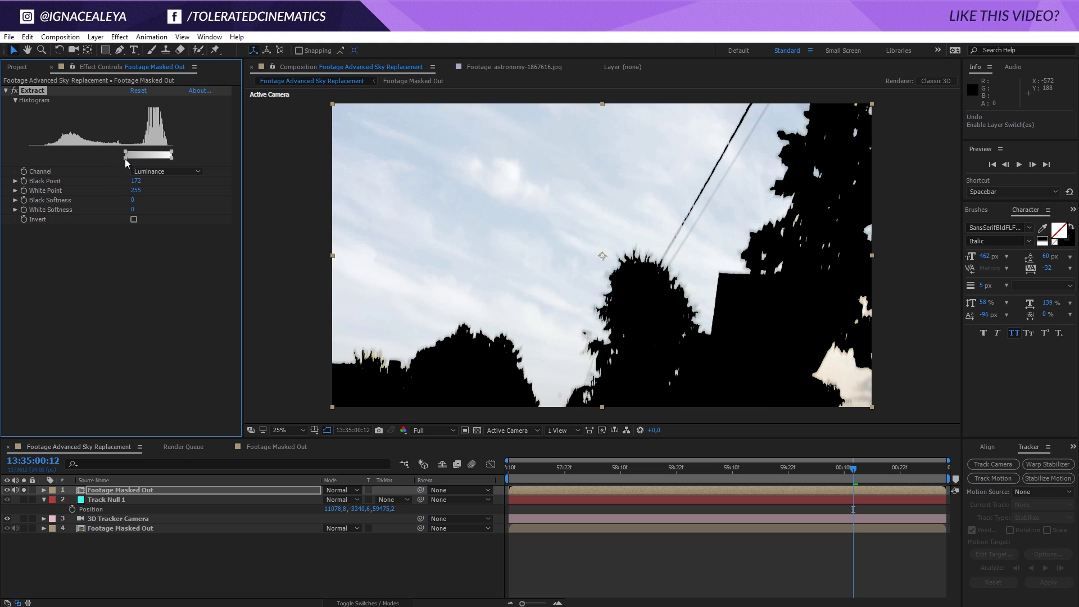
pyautogui.moveTo(126, 151); pyautogui.dragTo(156, 149)
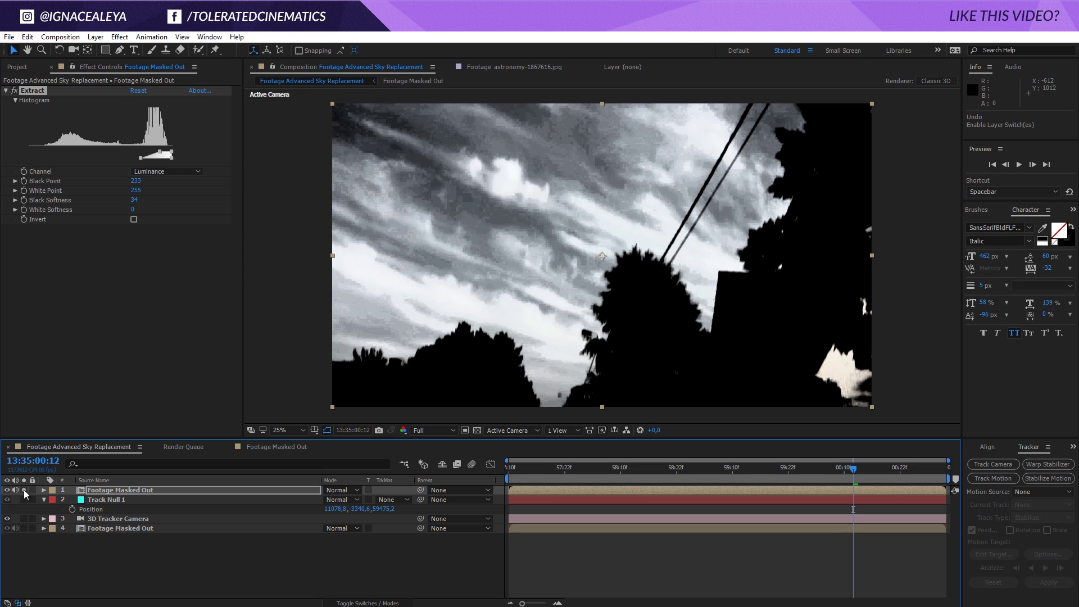
pyautogui.click(137, 200)
pyautogui.write('30')
pyautogui.press('Return')
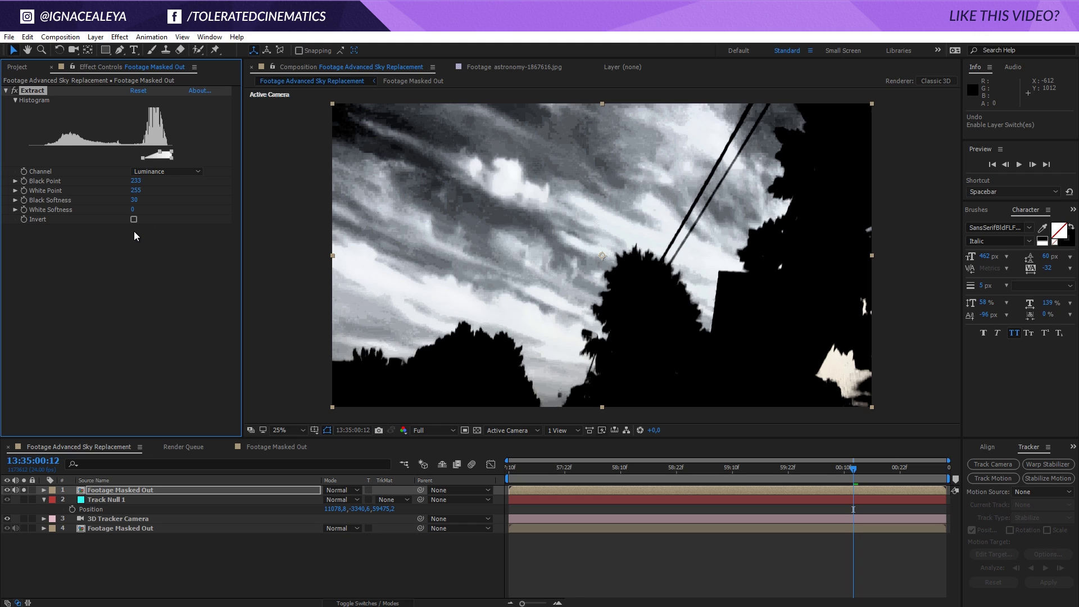
# Place astronomy-1867616.jpg beneath the keyed footage and raise Extract's Black Point to 248.
pyautogui.click(20, 68)
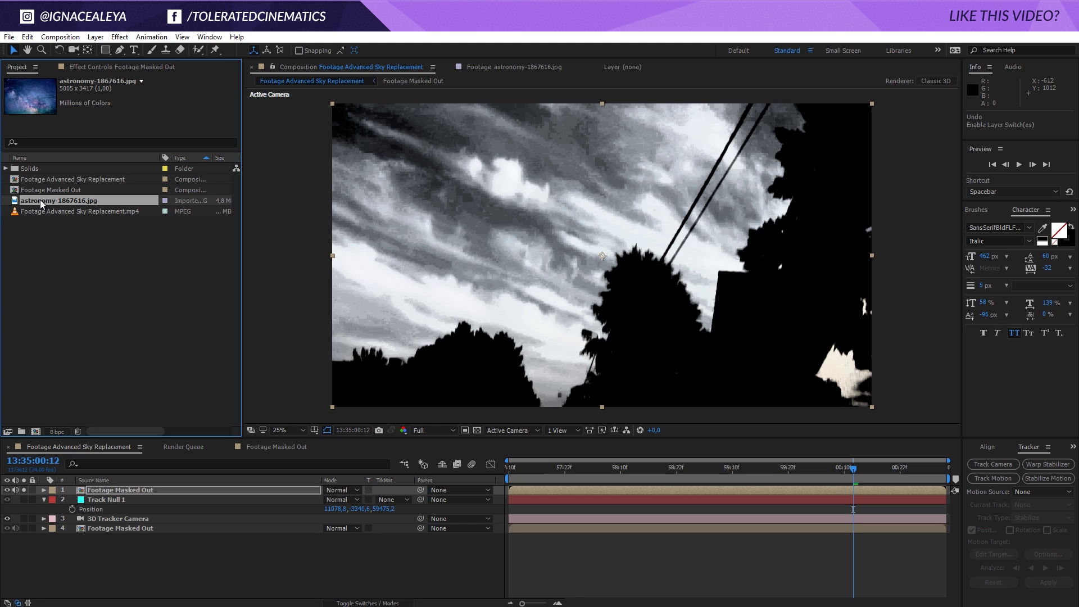
pyautogui.moveTo(39, 200); pyautogui.dragTo(118, 497)
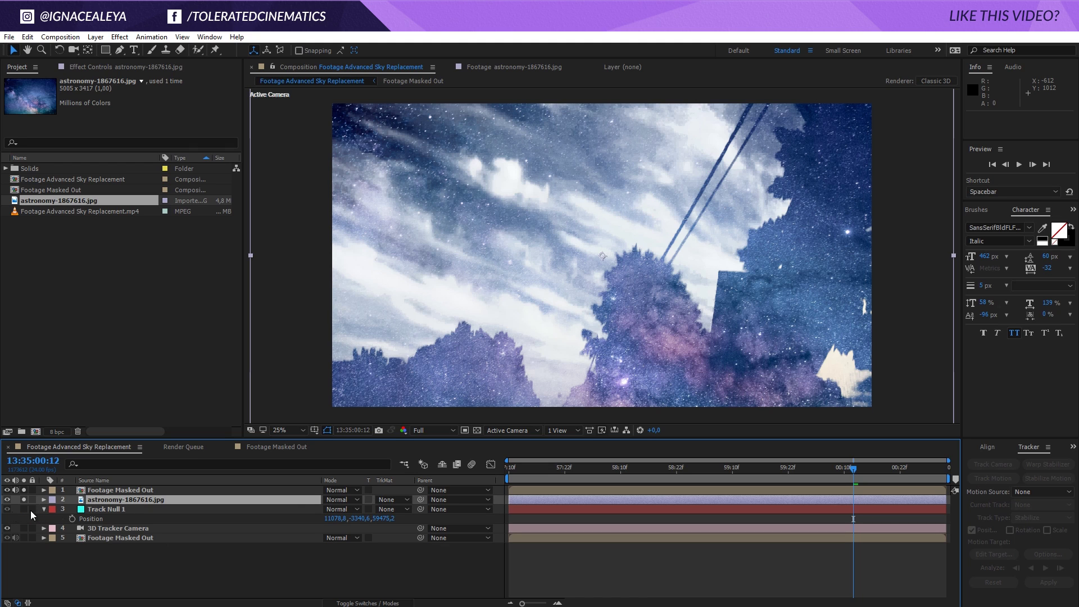
pyautogui.click(99, 492)
pyautogui.click(106, 68)
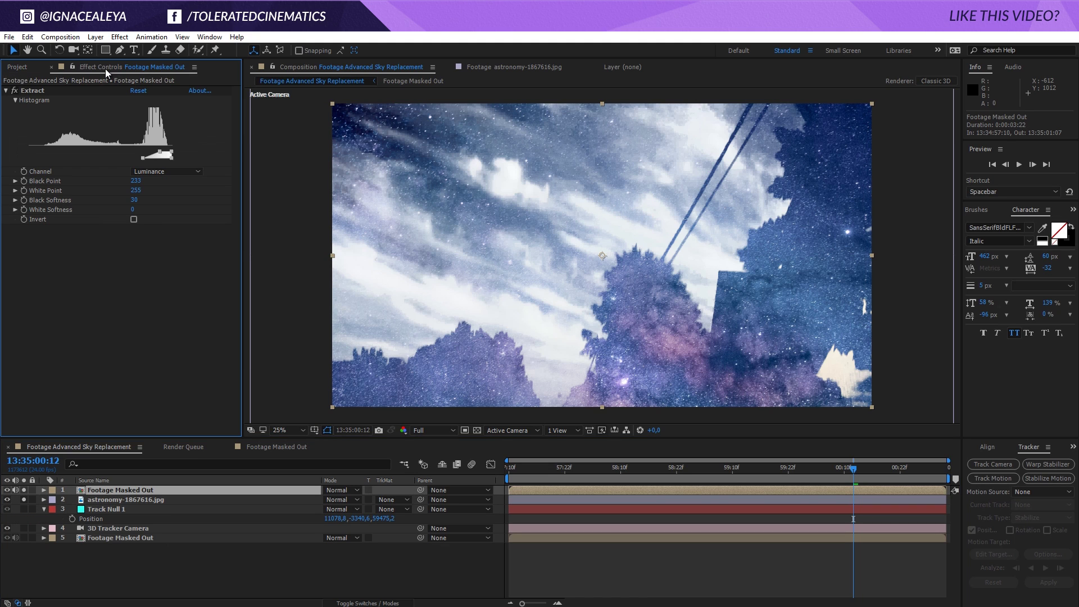
pyautogui.moveTo(159, 156)
pyautogui.mouseDown()
pyautogui.moveTo(145, 156)
pyautogui.moveTo(169, 156)
pyautogui.mouseUp()
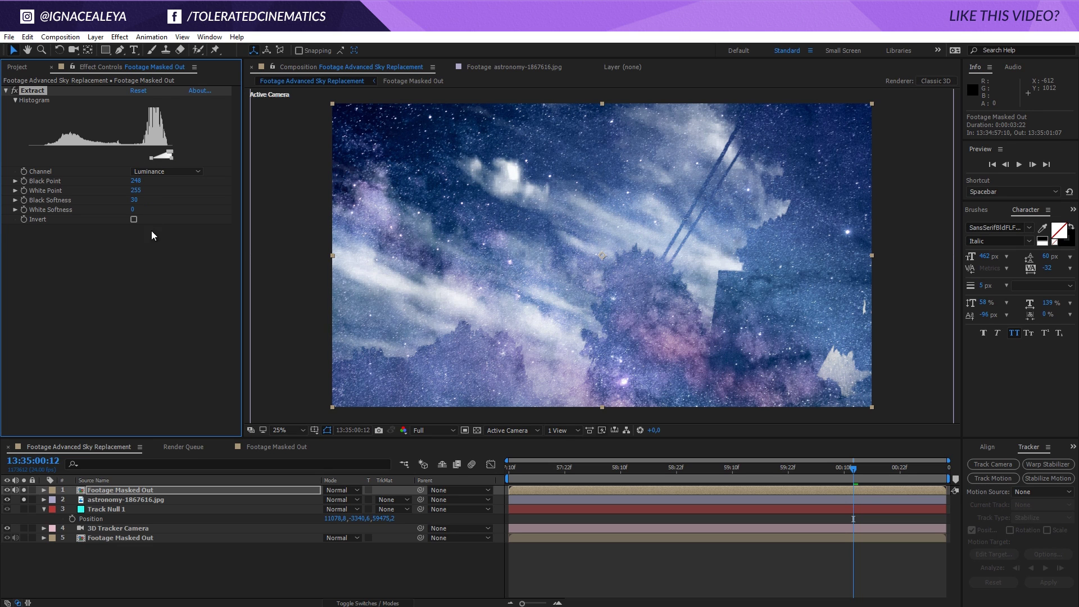
# Give astronomy-1867616.jpg an Alpha Matte from the keyed footage and lower Black Softness to 23.
pyautogui.click(100, 499)
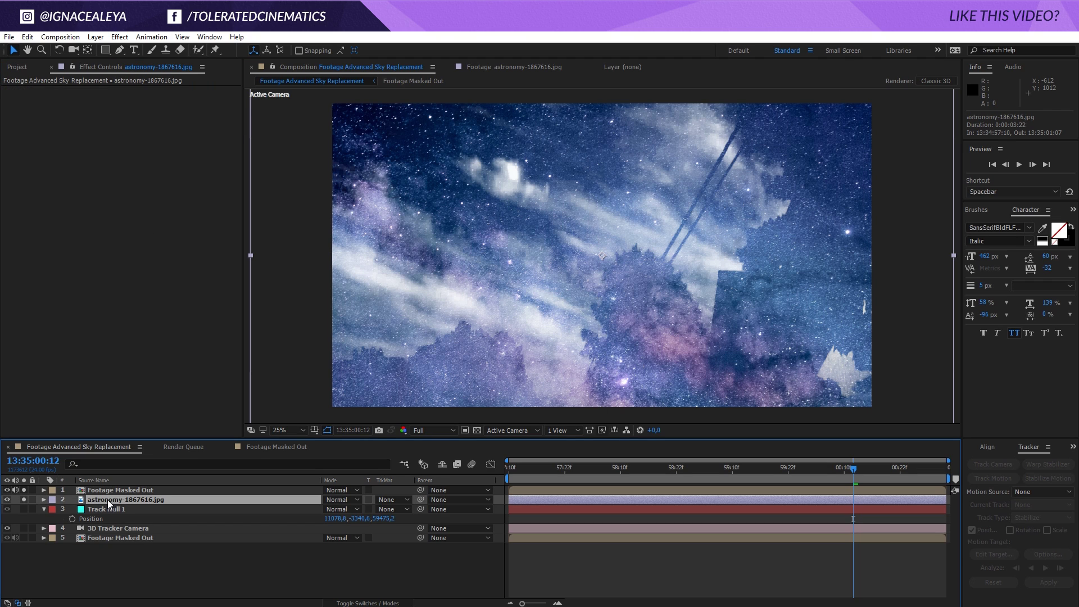
pyautogui.click(370, 602)
pyautogui.click(371, 601)
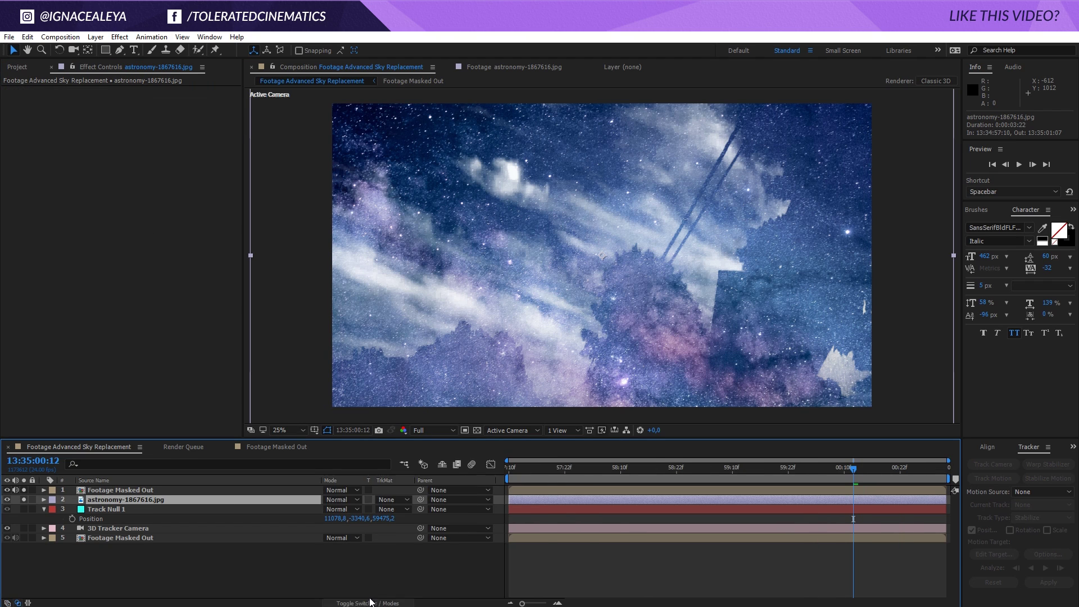
pyautogui.click(398, 499)
pyautogui.click(418, 528)
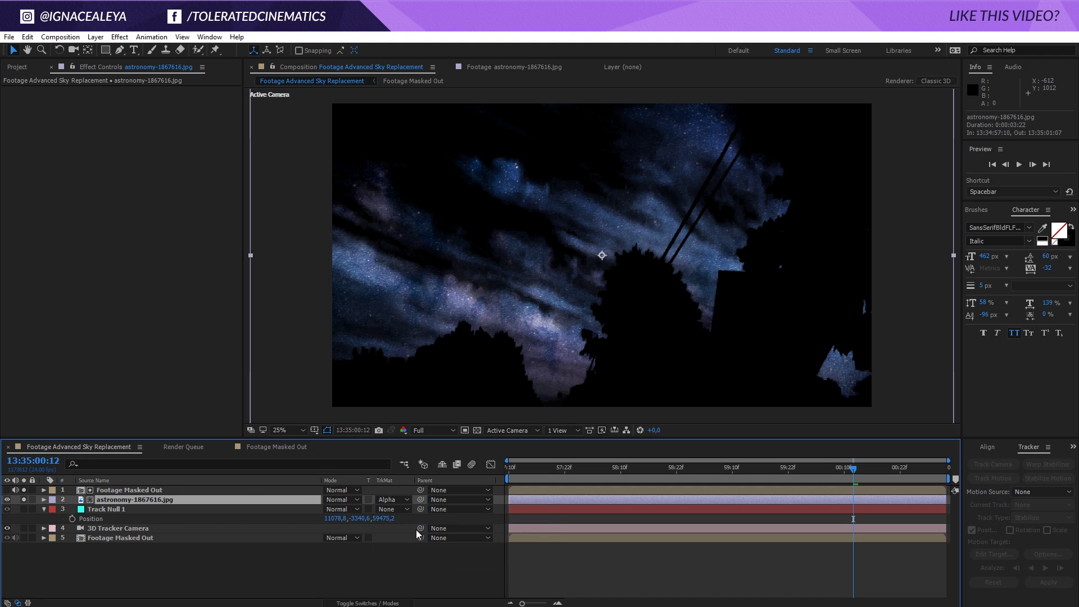
pyautogui.click(243, 487)
pyautogui.moveTo(153, 157); pyautogui.dragTo(153, 154)
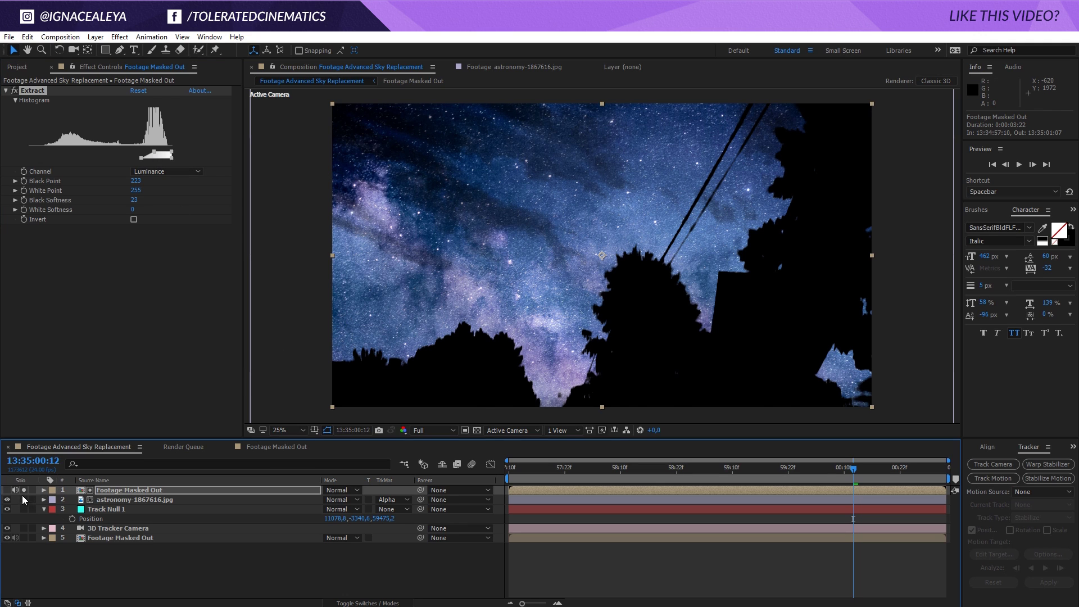
# Unsolo the layers and tune Extract to Black Point 224 and Black Softness 41.
pyautogui.moveTo(26, 496); pyautogui.dragTo(25, 490)
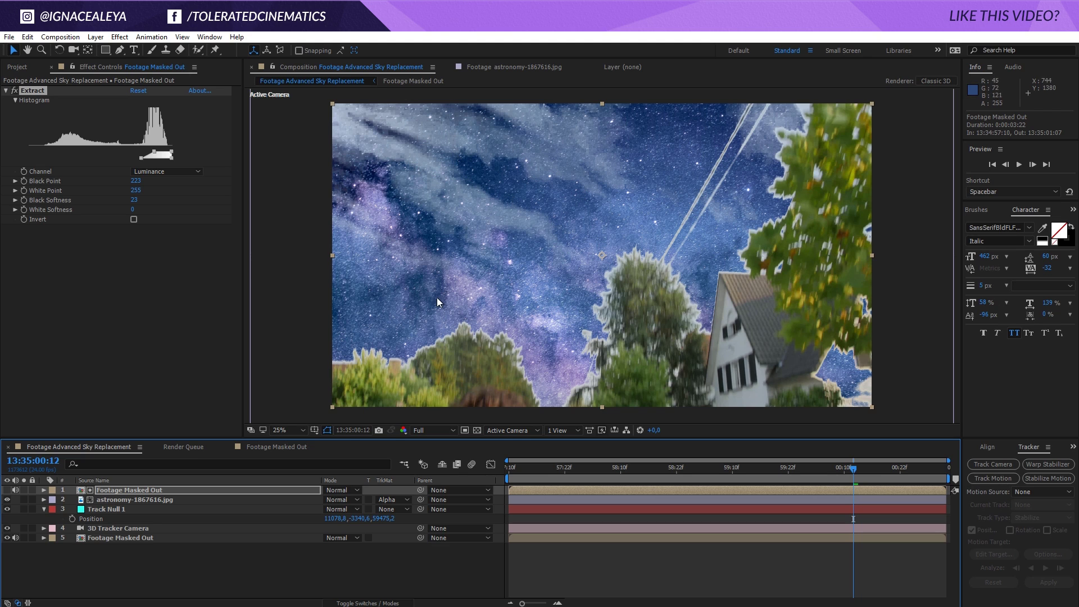
pyautogui.moveTo(153, 148); pyautogui.dragTo(140, 152)
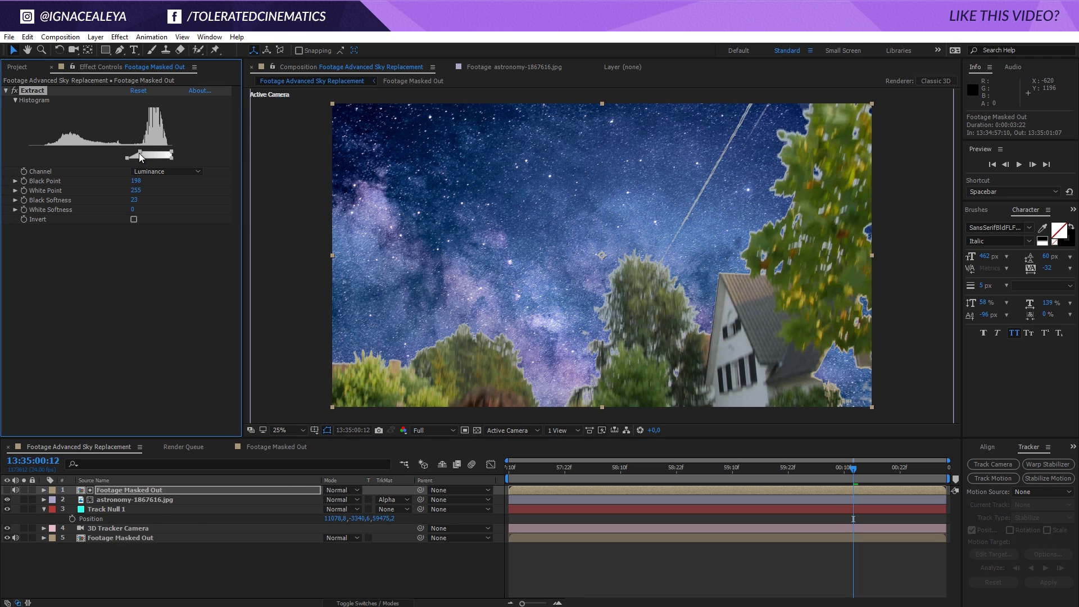
pyautogui.hotkey('ctrl', 'z')
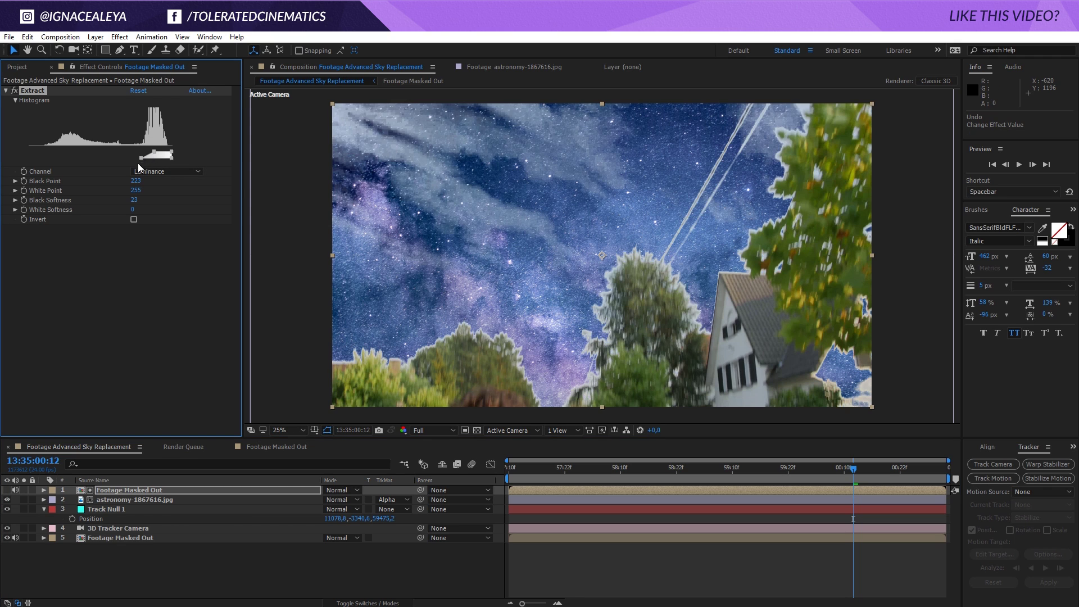
pyautogui.moveTo(154, 152); pyautogui.dragTo(147, 149)
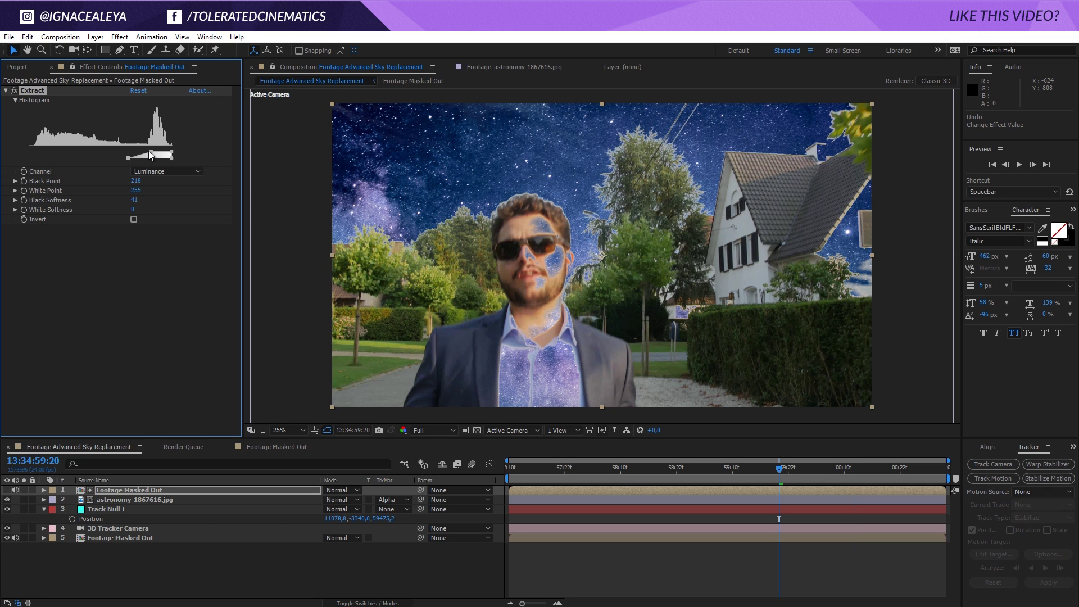
pyautogui.moveTo(152, 155); pyautogui.dragTo(154, 158)
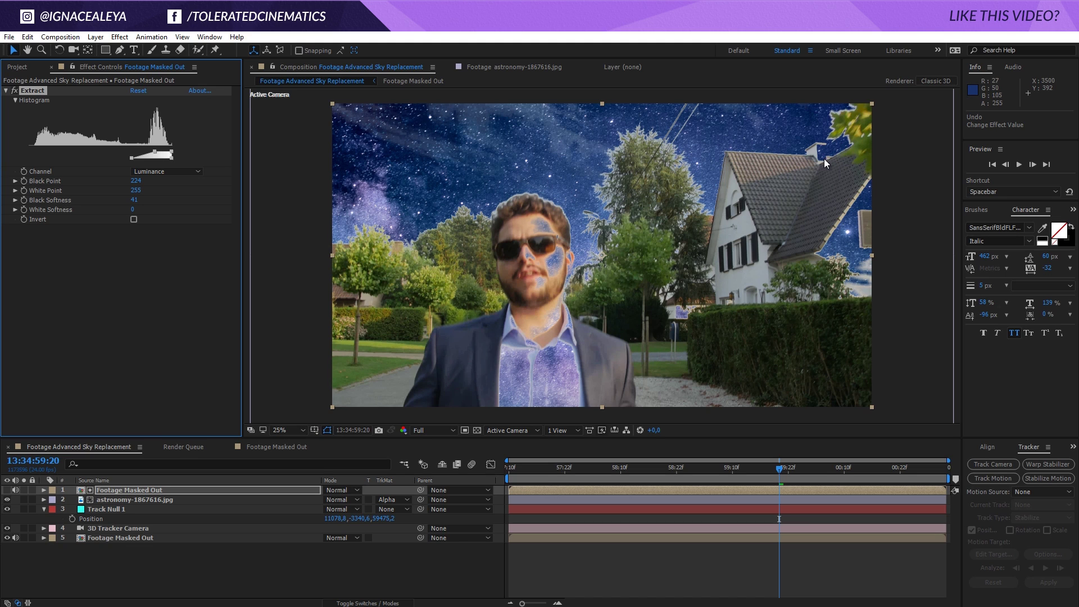
# With the Pen tool, trace mask points along the left treeline, over the head, and up to the roof.
pyautogui.press('g')
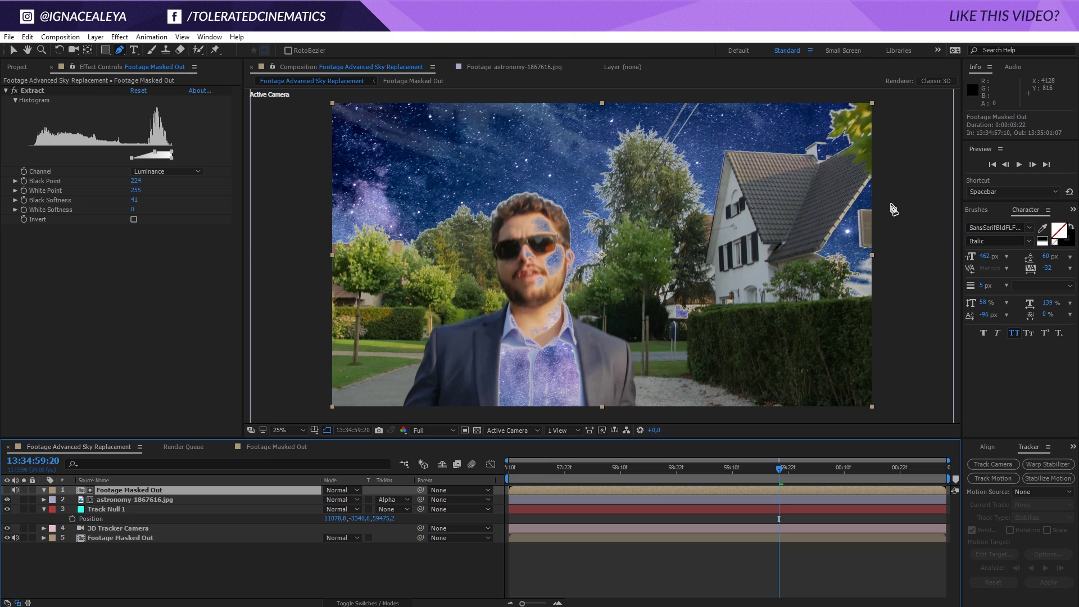
pyautogui.click(320, 250)
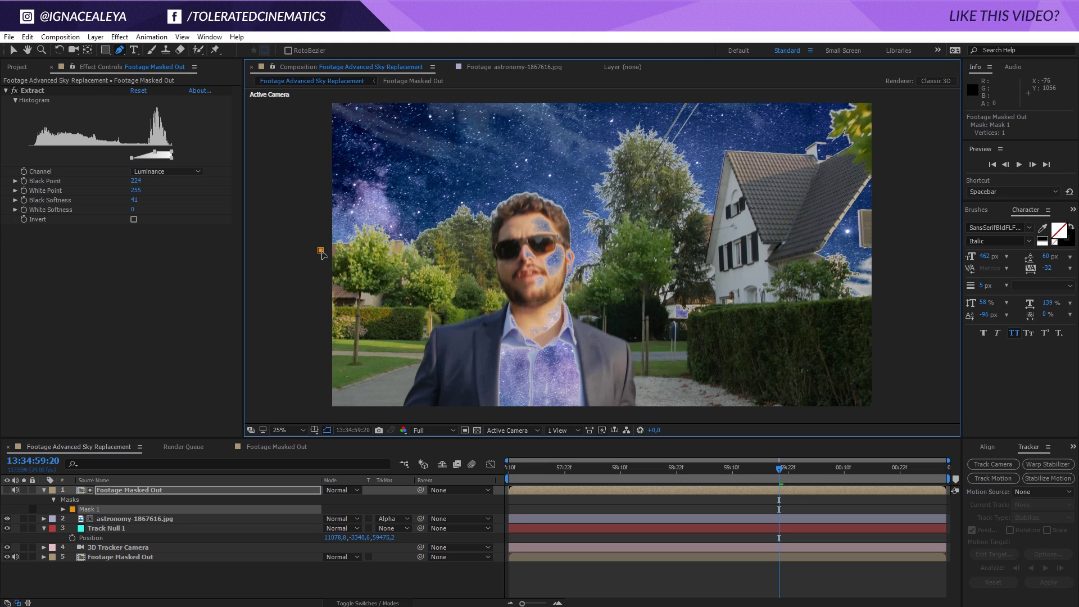
pyautogui.click(368, 257)
pyautogui.click(440, 241)
pyautogui.click(521, 208)
pyautogui.click(568, 225)
pyautogui.click(580, 246)
pyautogui.click(617, 258)
pyautogui.click(646, 179)
pyautogui.click(669, 182)
pyautogui.click(703, 220)
pyautogui.click(746, 172)
# Close the mask above the frame's top edge and feather it 486 pixels.
pyautogui.click(897, 135)
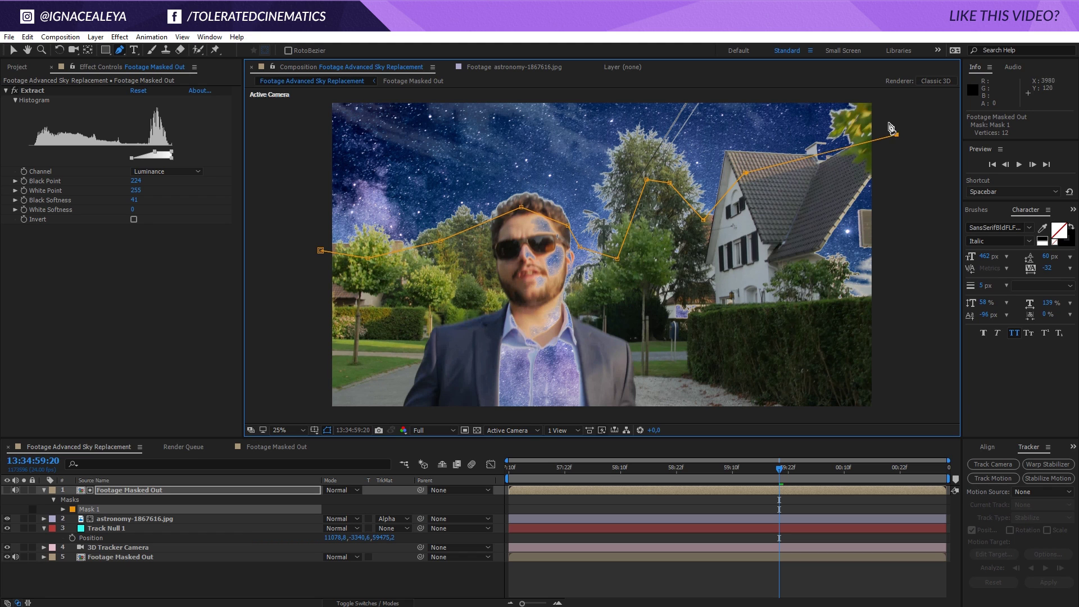
pyautogui.press(',')
pyautogui.click(776, 134)
pyautogui.click(435, 145)
pyautogui.click(462, 253)
pyautogui.press('.')
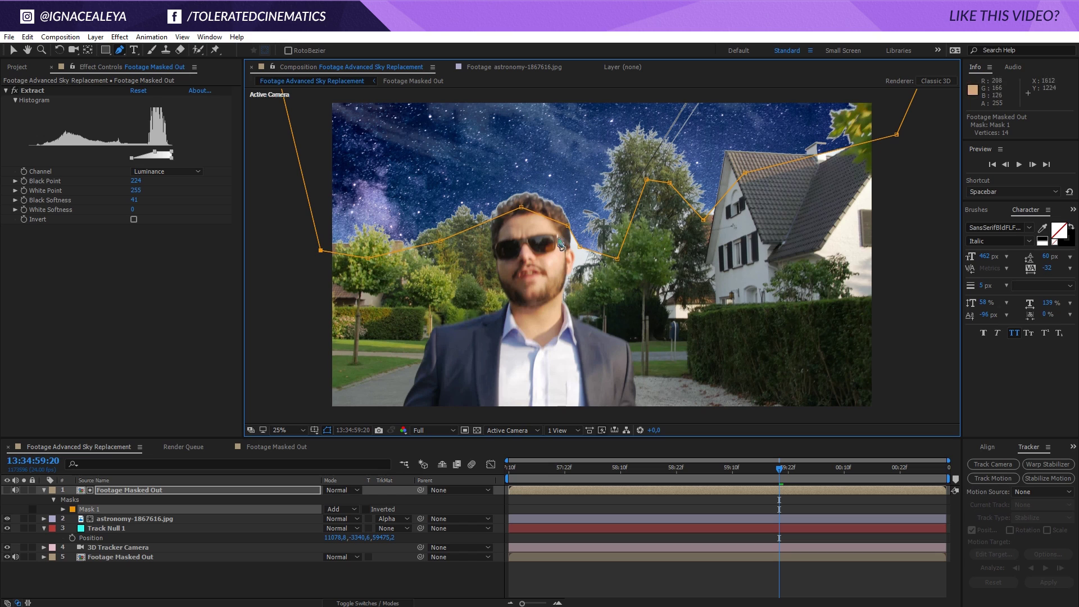
pyautogui.press('f')
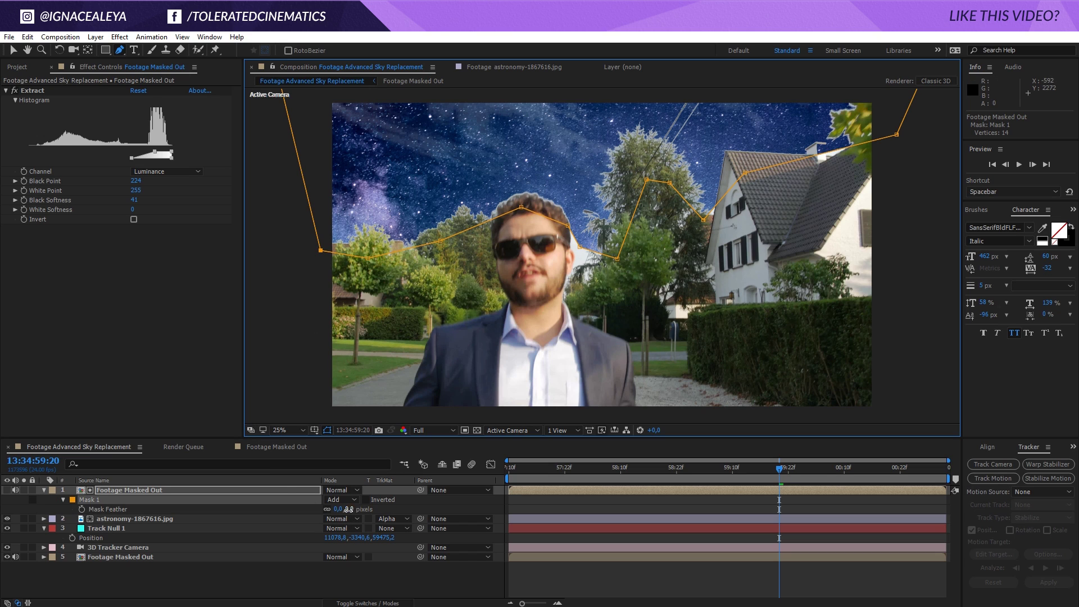
pyautogui.moveTo(337, 509); pyautogui.dragTo(615, 507)
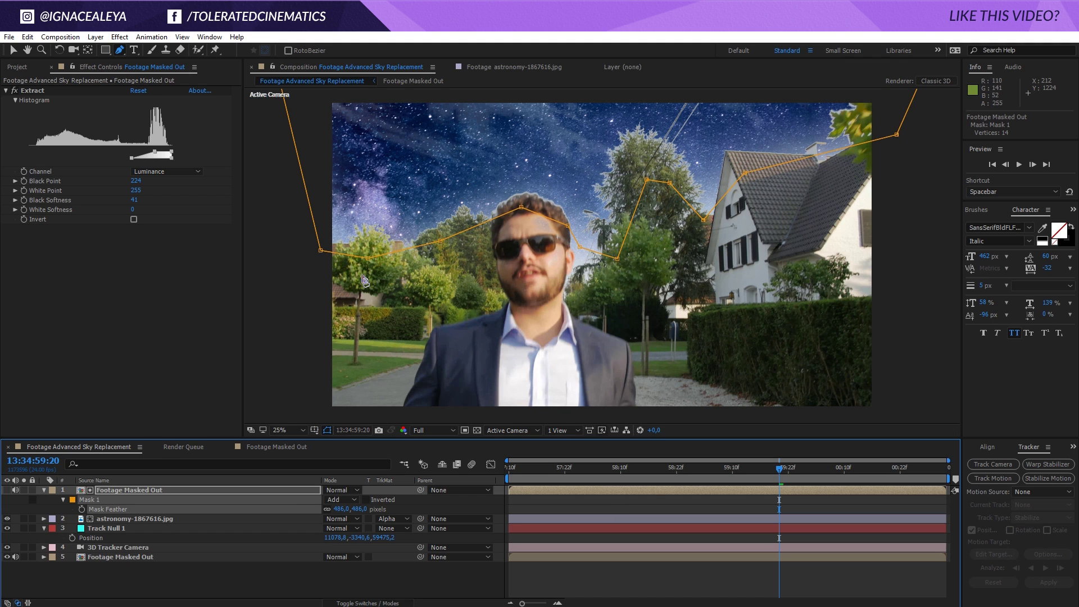
# Set the astronomy-1867616.jpg sky layer's opacity to 90%.
pyautogui.click(238, 493)
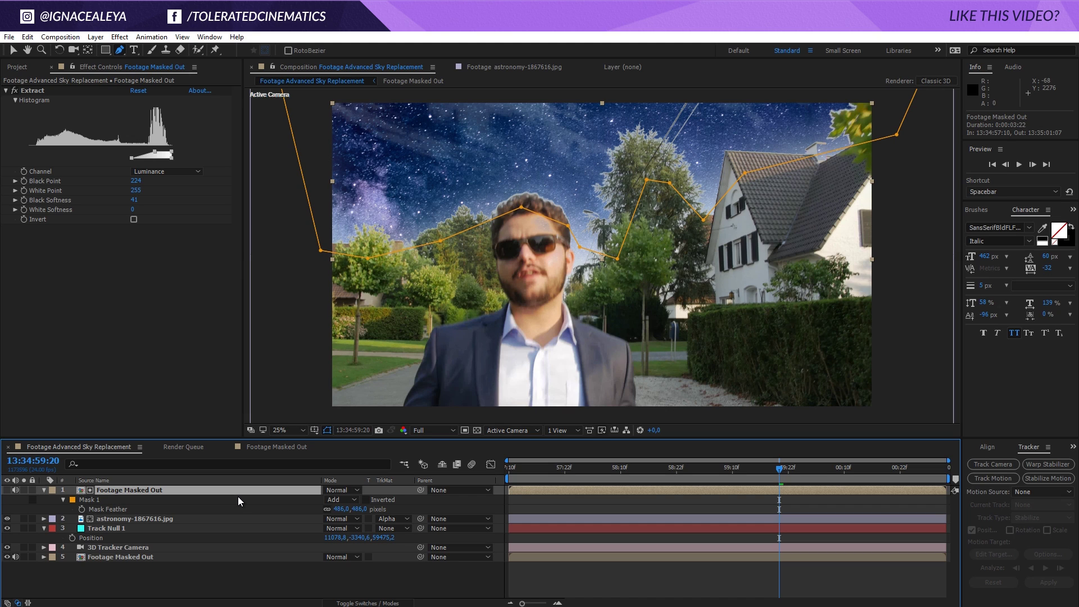
pyautogui.press('t')
pyautogui.click(128, 510)
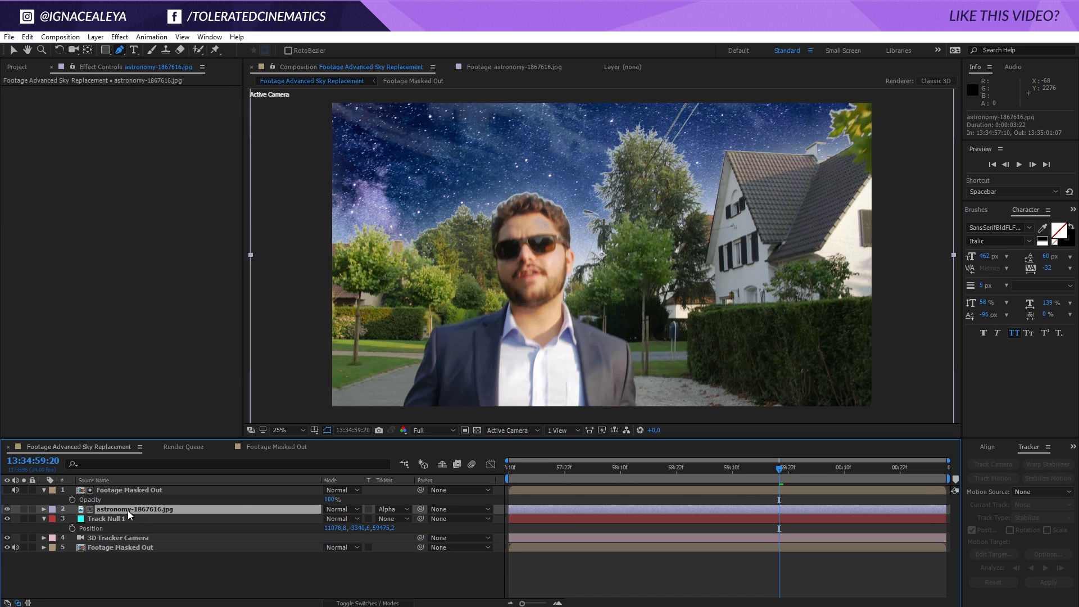
pyautogui.press('t')
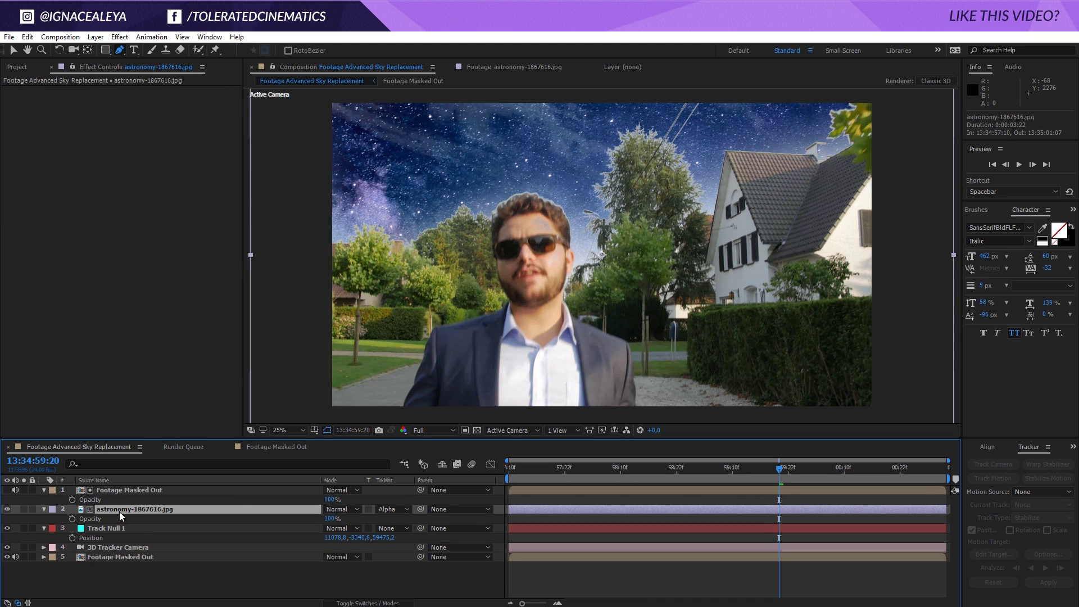
pyautogui.click(330, 518)
pyautogui.write('90')
pyautogui.press('Return')
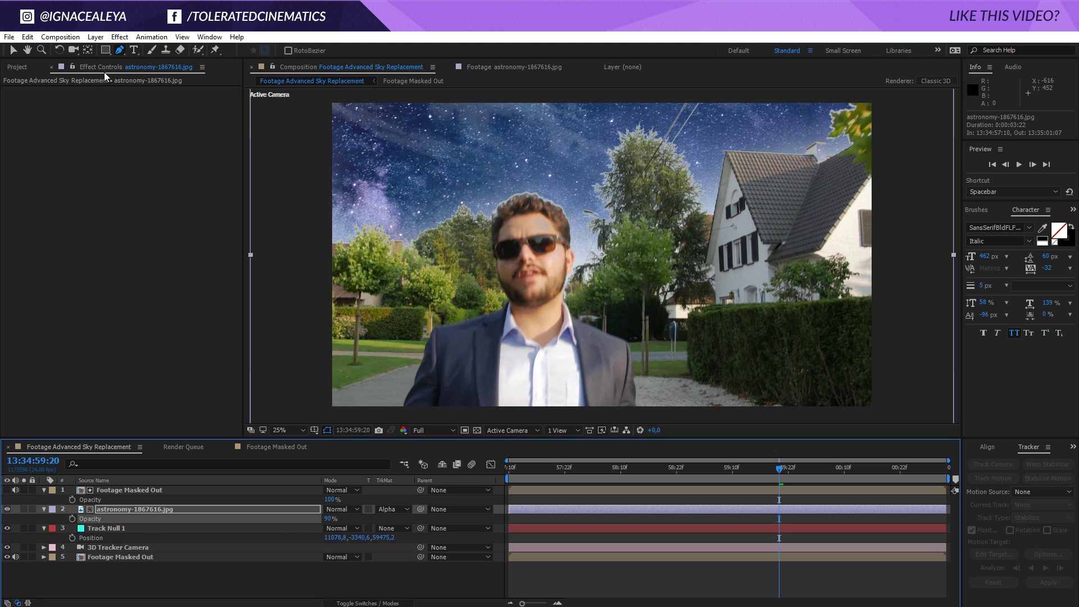
# Apply Curves to the sky layer and raise the curve to brighten it.
pyautogui.click(119, 37)
pyautogui.moveTo(84, 152)
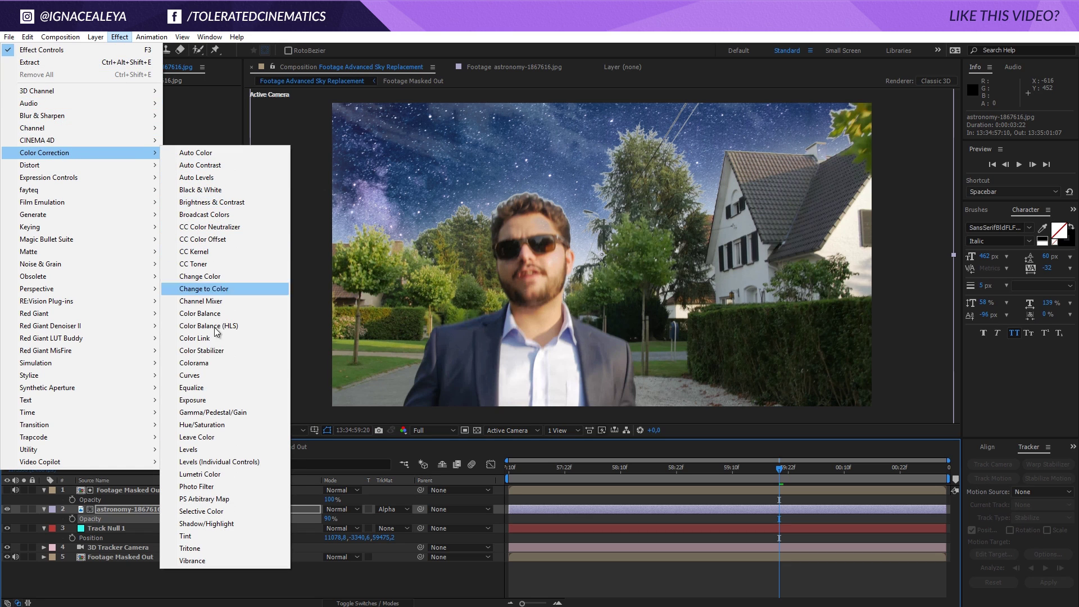
pyautogui.click(193, 374)
pyautogui.moveTo(82, 216); pyautogui.dragTo(65, 196)
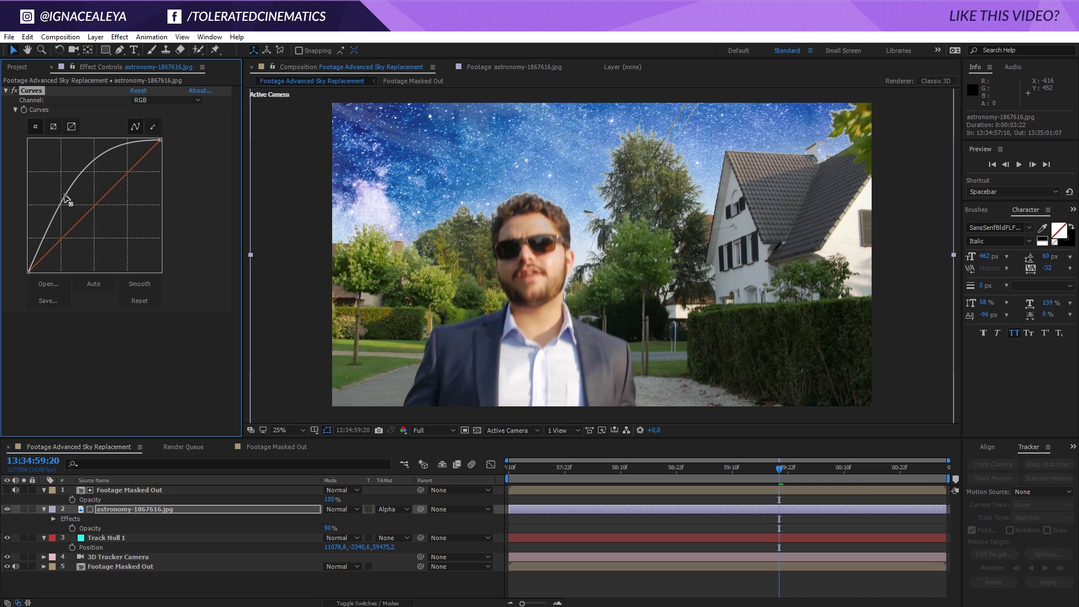
# Add Hue/Saturation with hue -11° and saturation -46, and steepen the Curves further.
pyautogui.click(119, 36)
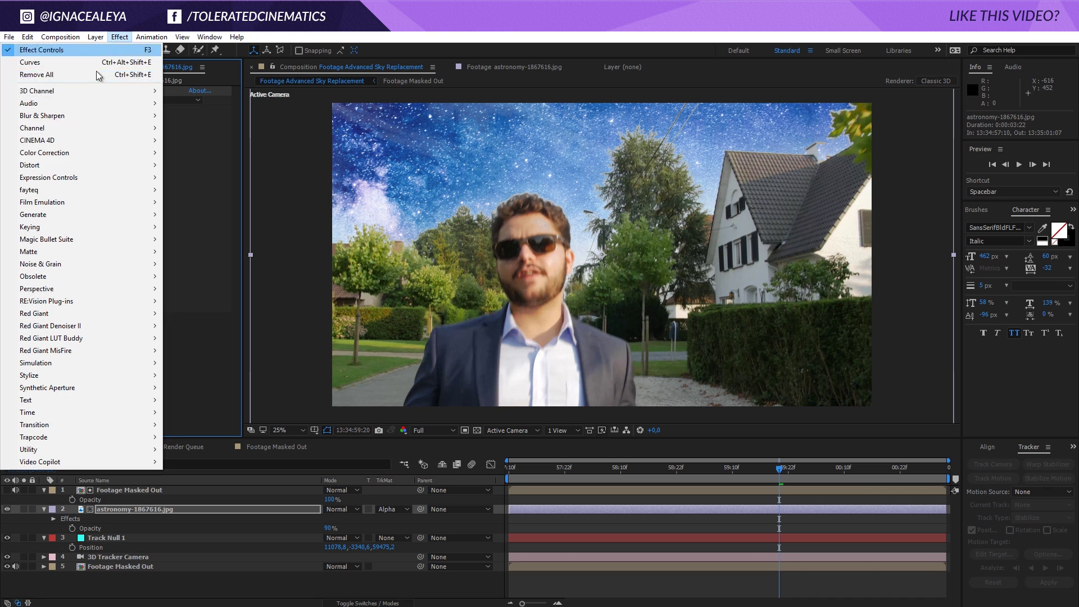
pyautogui.moveTo(63, 153)
pyautogui.click(194, 424)
pyautogui.moveTo(76, 400); pyautogui.dragTo(93, 399)
pyautogui.click(108, 400)
pyautogui.moveTo(149, 351); pyautogui.dragTo(159, 371)
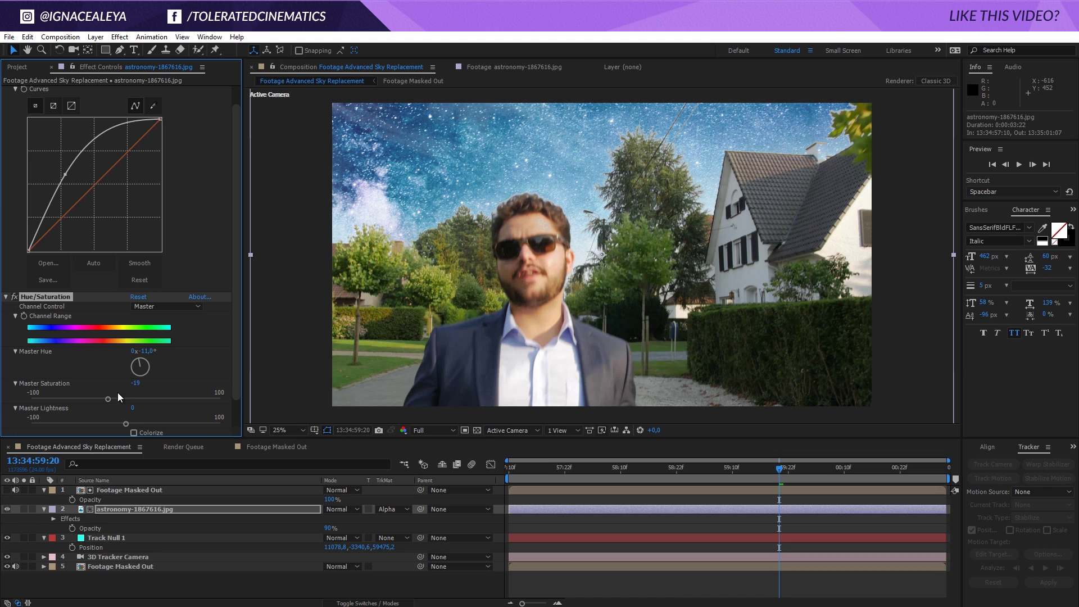
pyautogui.moveTo(108, 399); pyautogui.dragTo(84, 402)
pyautogui.moveTo(66, 178); pyautogui.dragTo(56, 170)
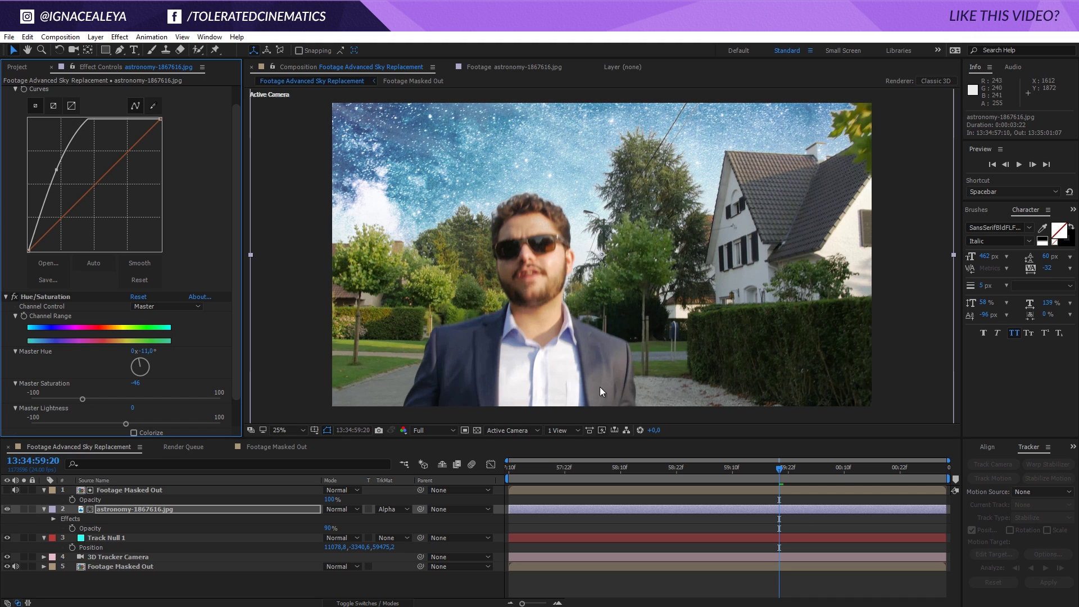
pyautogui.click(839, 473)
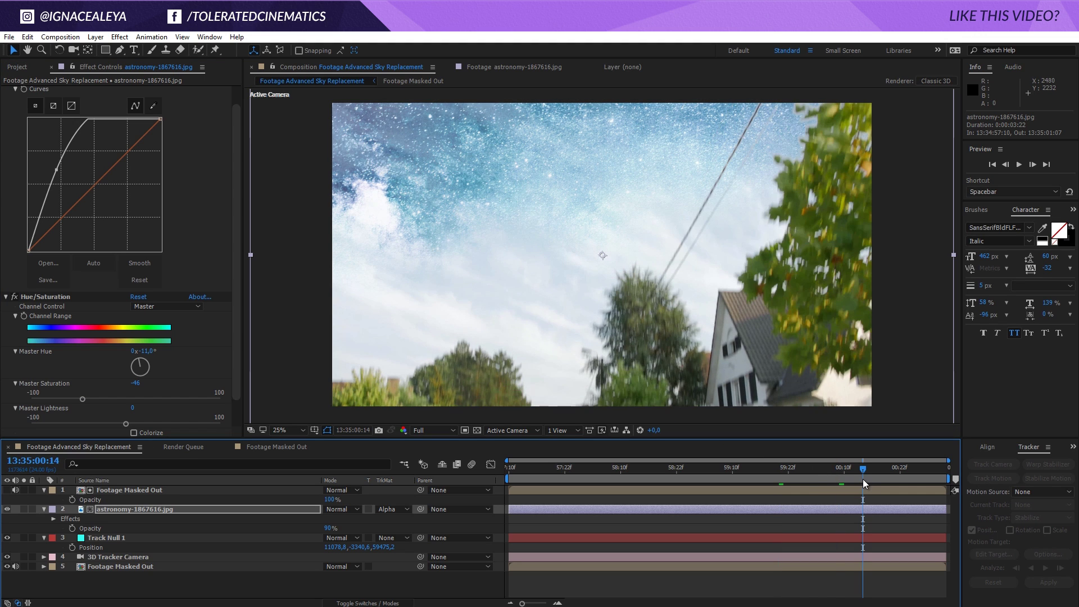
# Make the astronomy sky layer a 3D layer.
pyautogui.moveTo(844, 479); pyautogui.dragTo(740, 486)
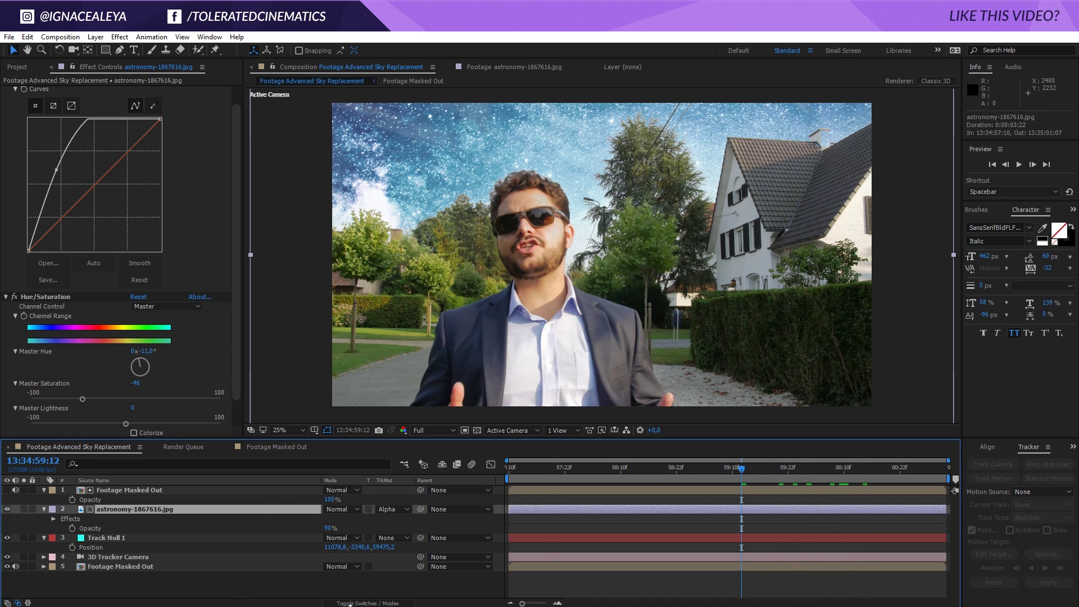
pyautogui.click(349, 603)
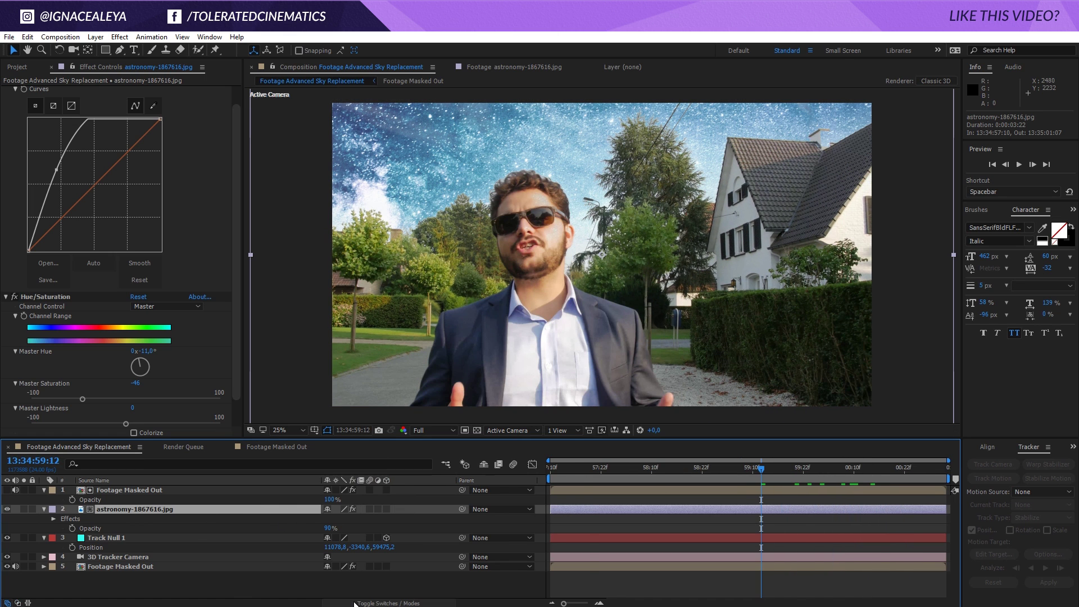
pyautogui.click(386, 509)
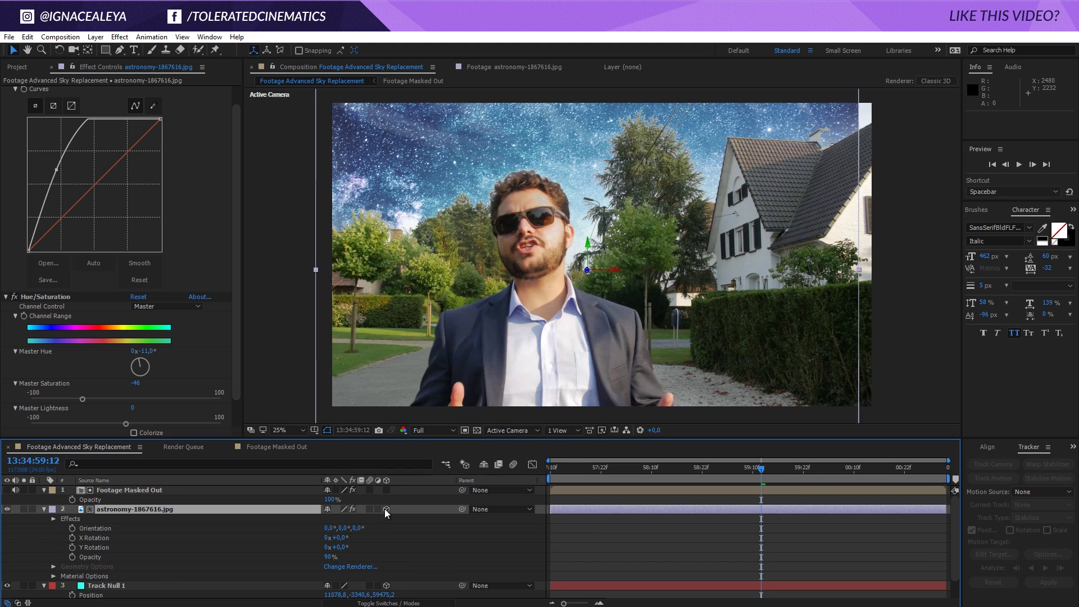
# Copy Track Null 1's Position and paste it onto the astronomy sky layer.
pyautogui.click(114, 586)
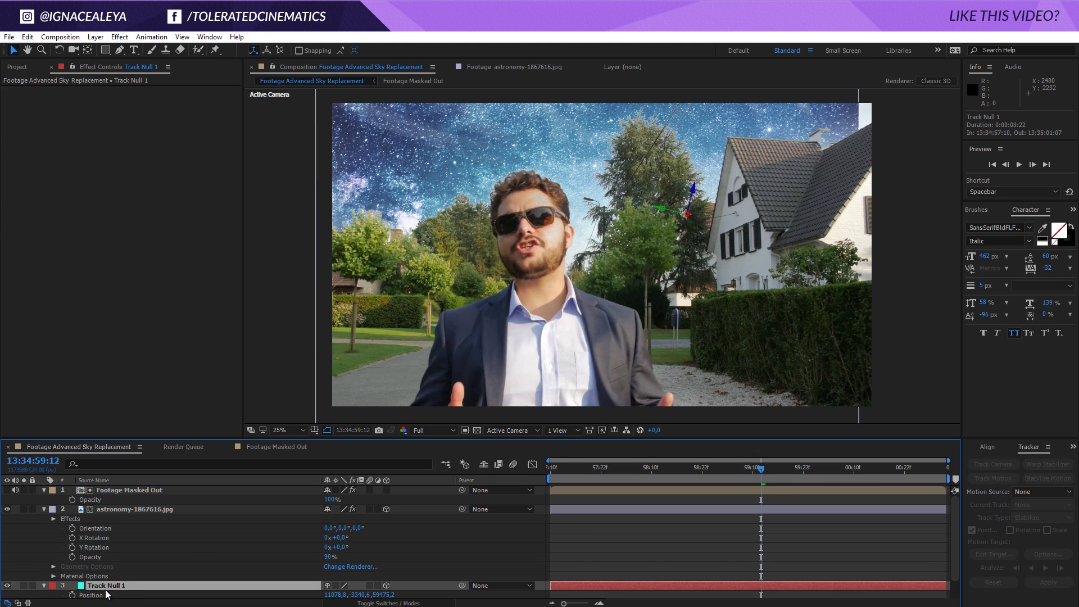
pyautogui.scroll(-2, 106, 590)
pyautogui.press('Return')
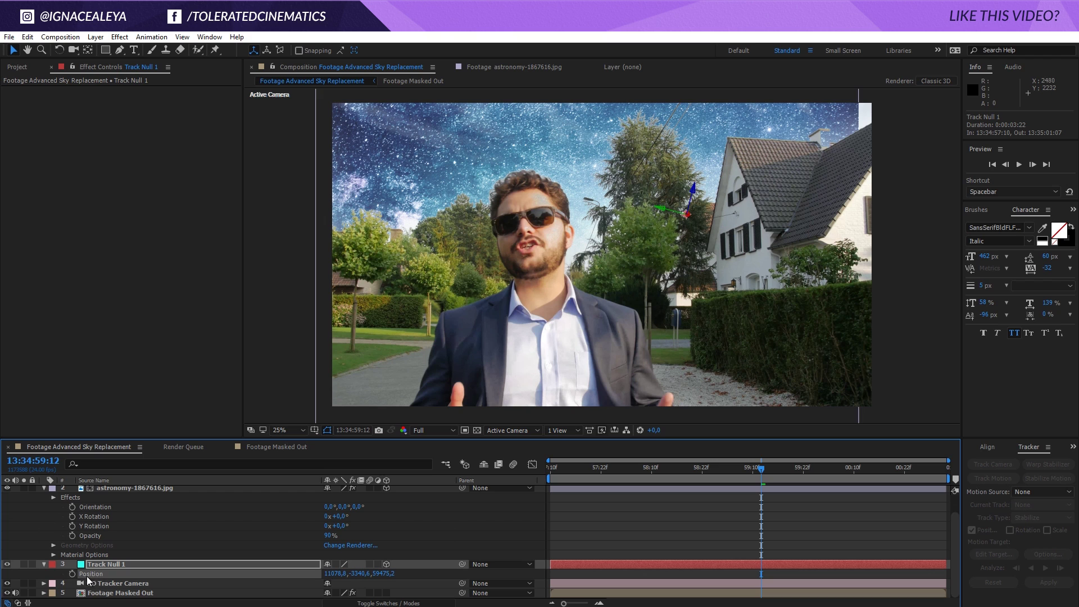
pyautogui.click(27, 36)
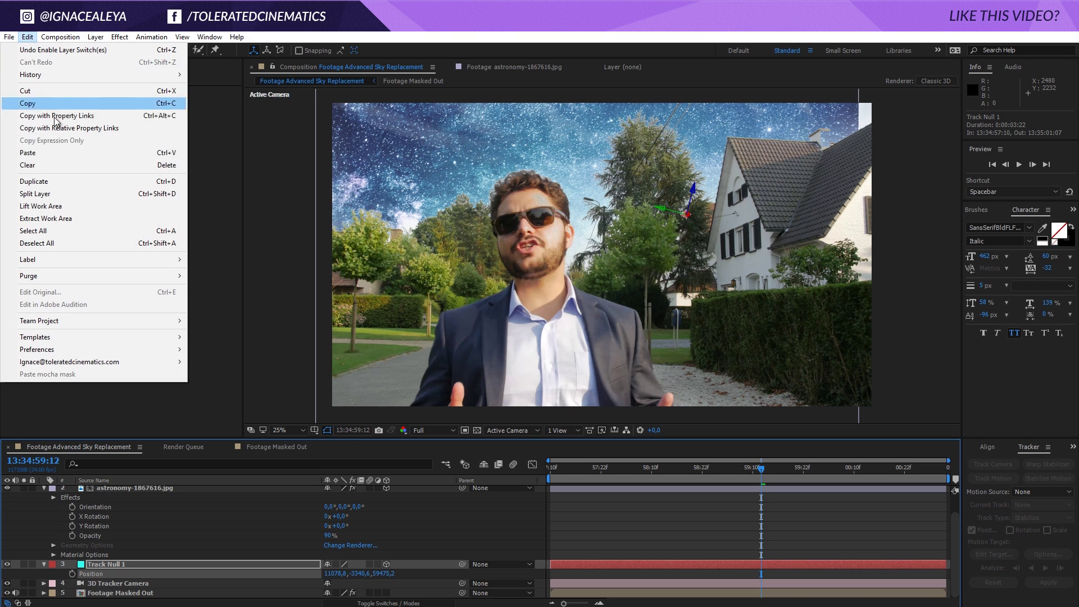
pyautogui.click(50, 107)
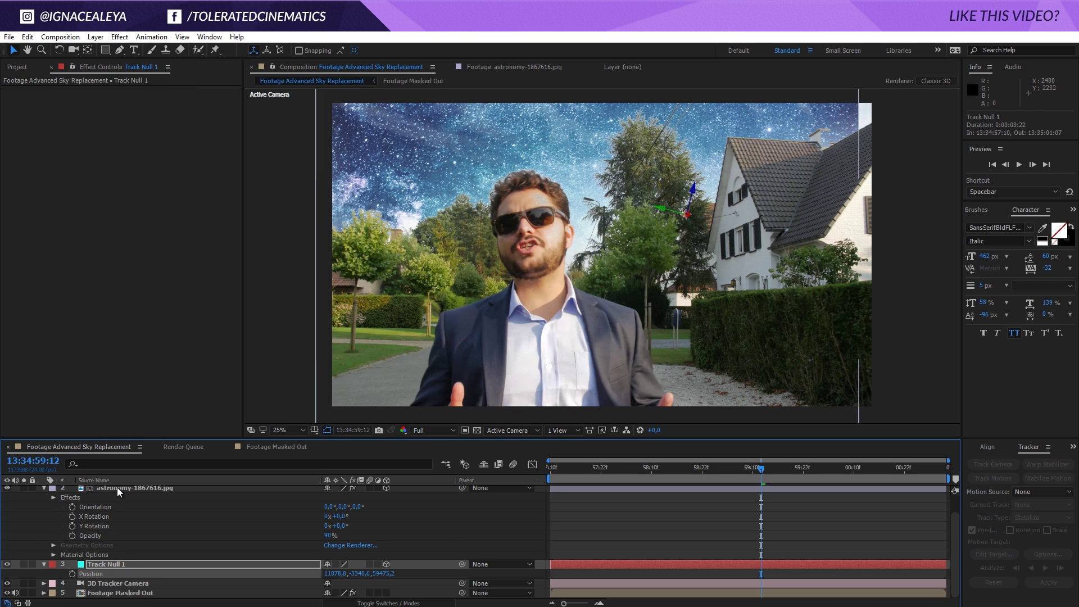
pyautogui.click(118, 492)
pyautogui.click(27, 37)
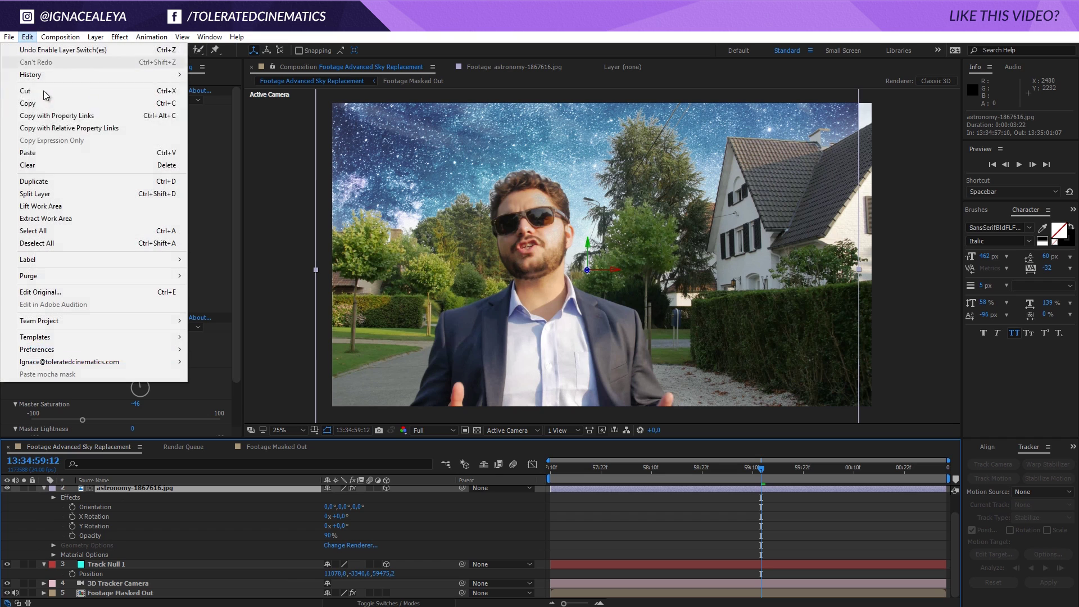
pyautogui.click(35, 165)
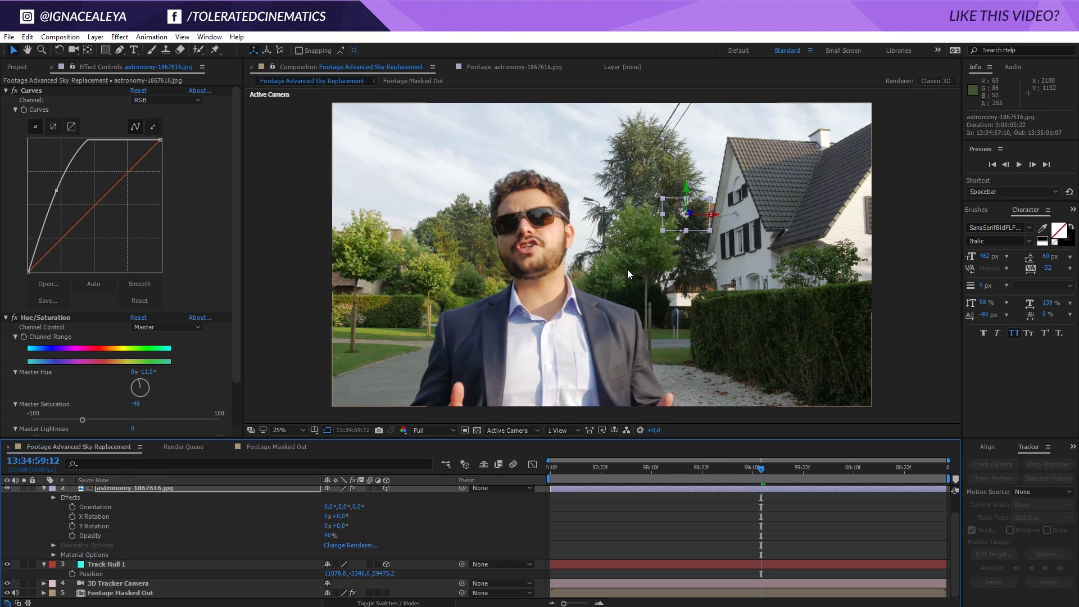
pyautogui.scroll(2, 167, 530)
# Set the astronomy sky layer's Z position to 1000000.
pyautogui.click(154, 507)
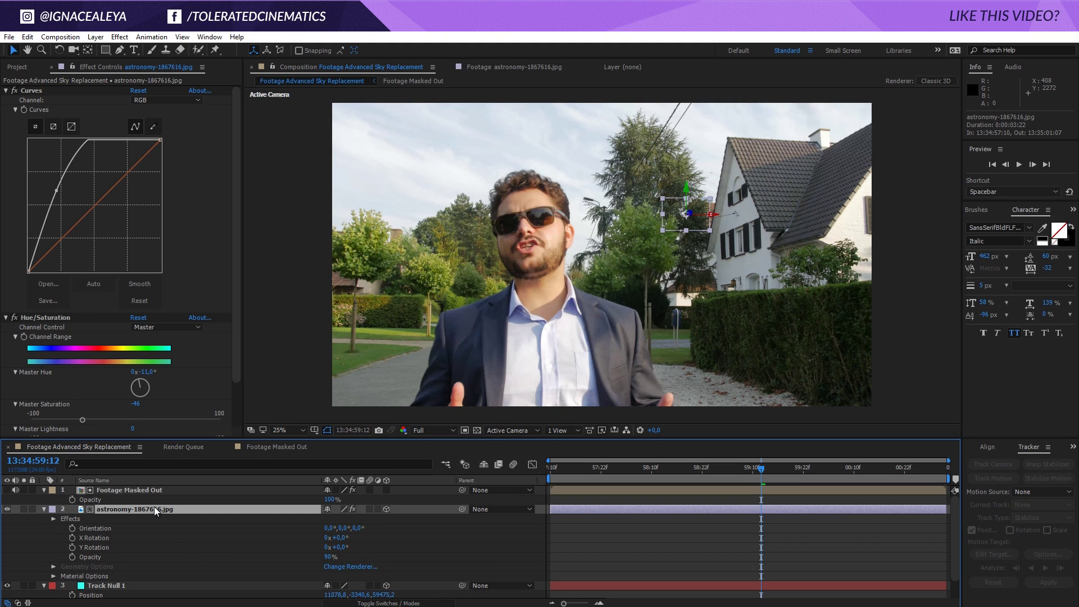
pyautogui.press('p')
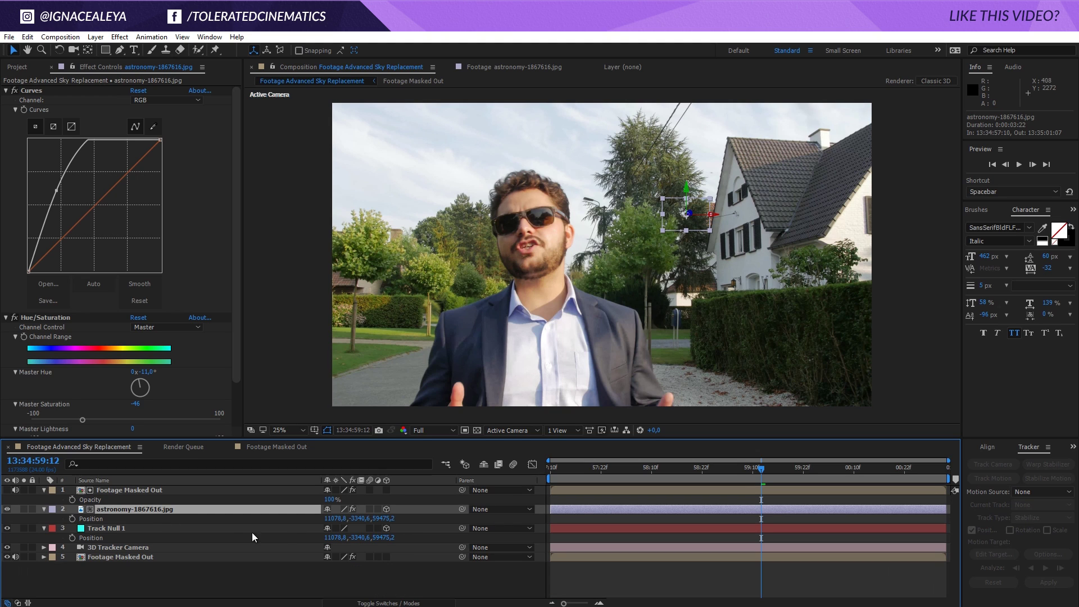
pyautogui.press('F2')
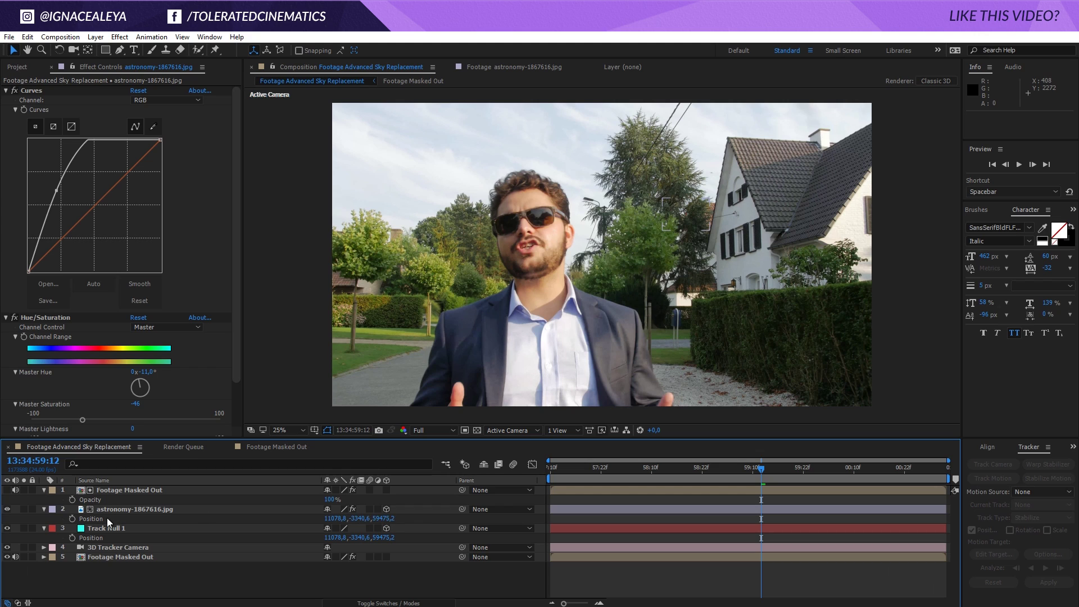
pyautogui.click(384, 518)
pyautogui.write('1000000')
pyautogui.press('Return')
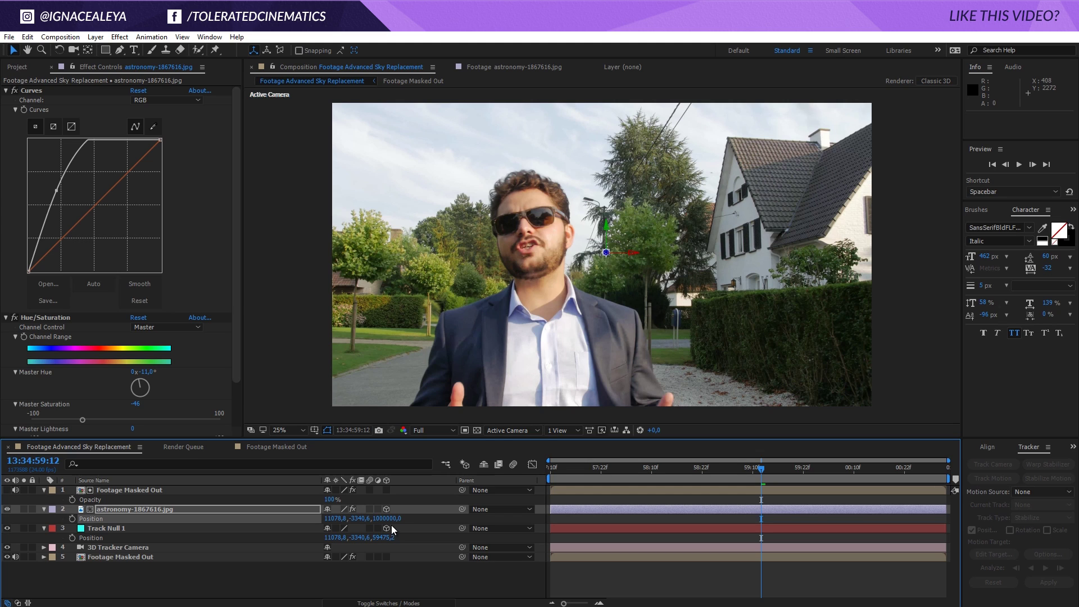
# Scale the star image up to 18574.5% and reposition it to cover the sky through the final frame.
pyautogui.press('s')
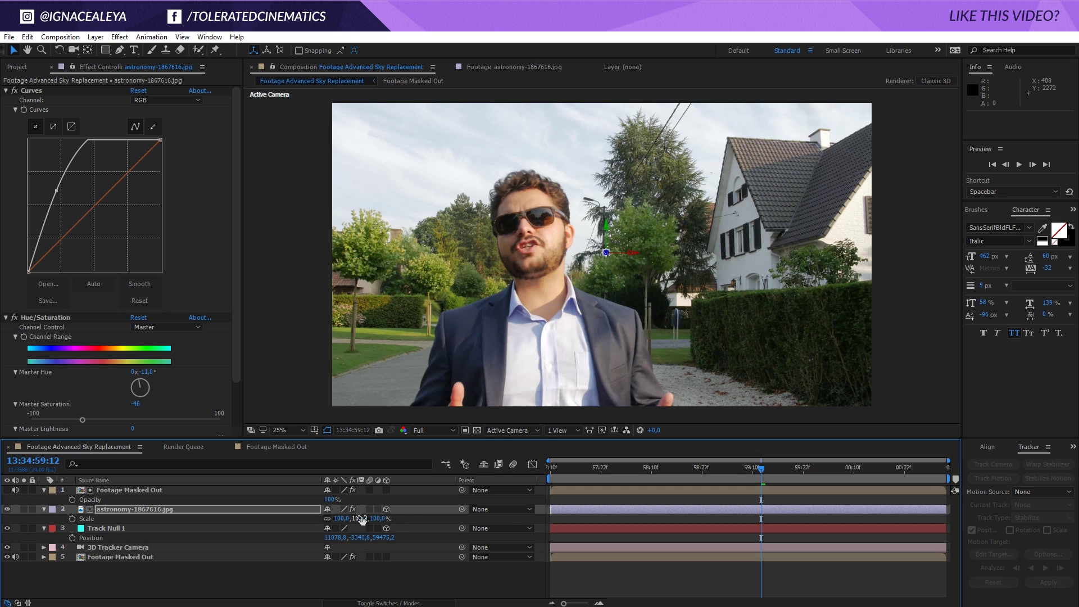
pyautogui.moveTo(362, 520); pyautogui.dragTo(427, 520)
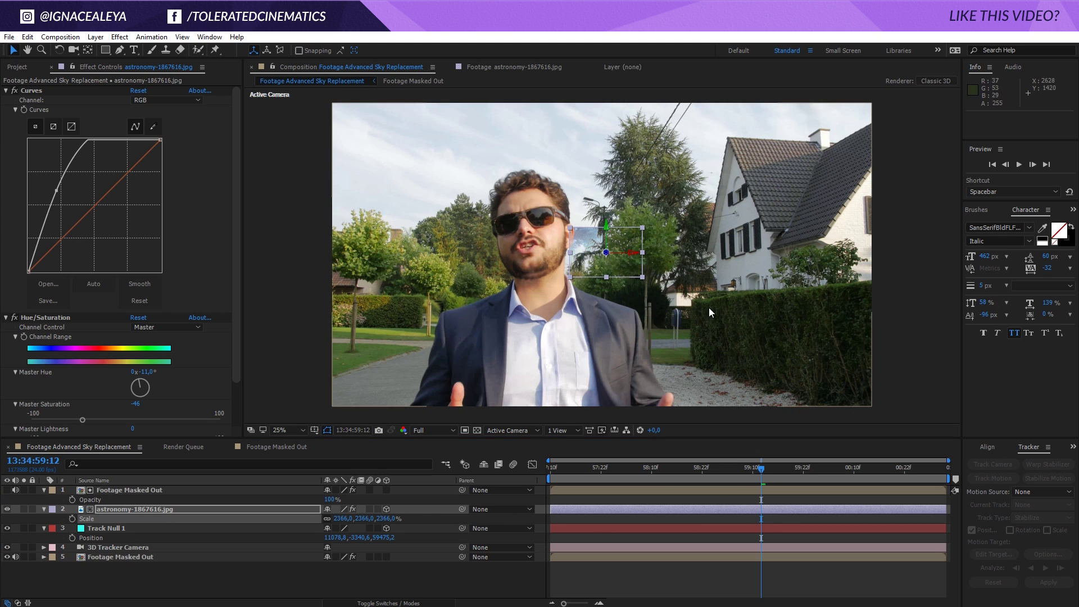
pyautogui.moveTo(643, 276); pyautogui.dragTo(875, 479)
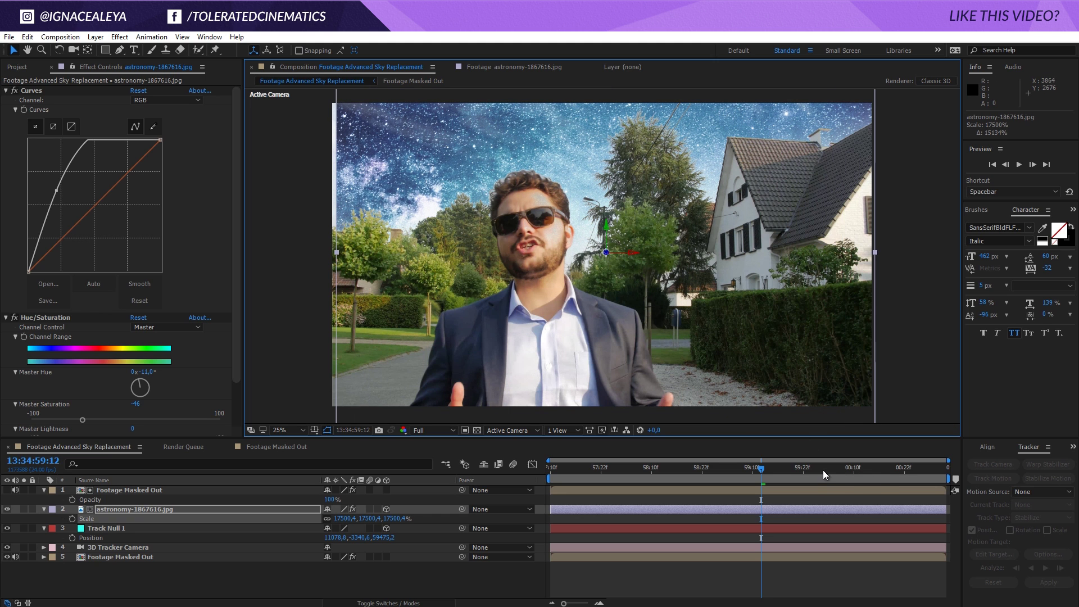
pyautogui.moveTo(831, 474); pyautogui.dragTo(947, 472)
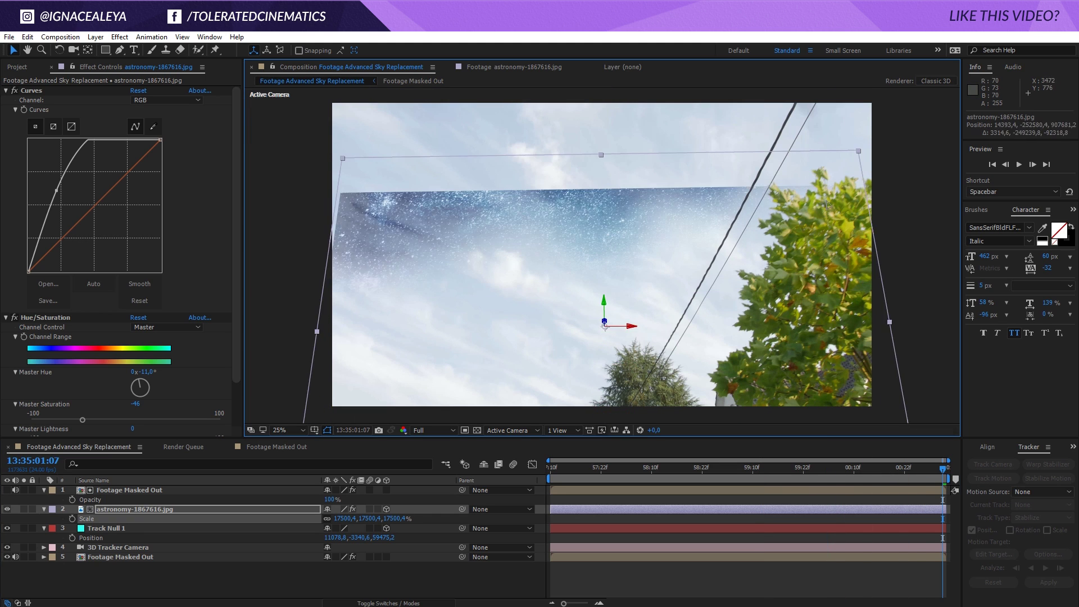
pyautogui.press(',')
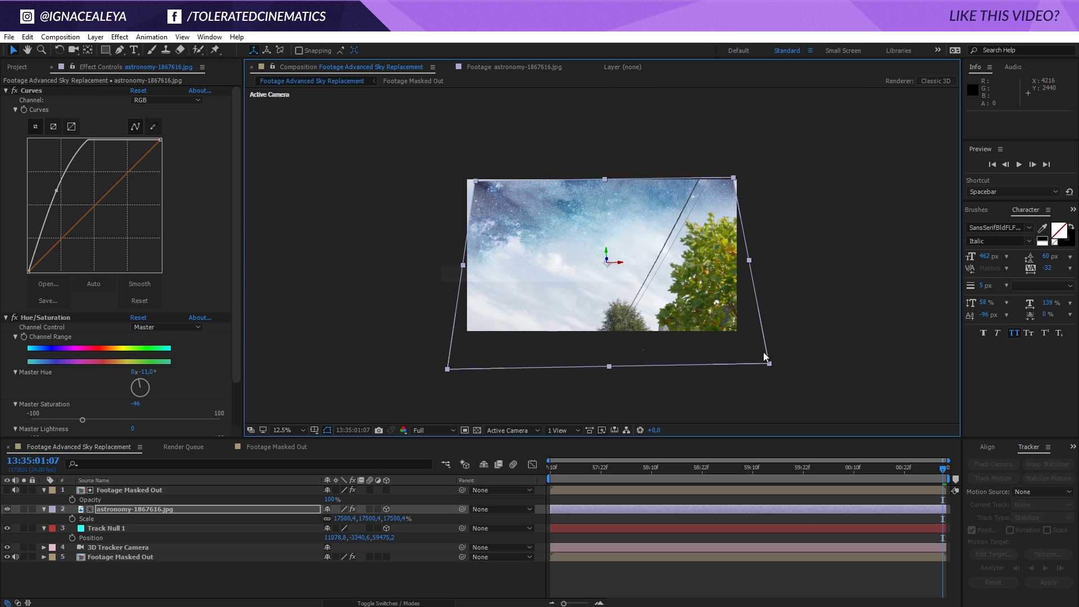
pyautogui.moveTo(769, 363); pyautogui.dragTo(784, 370)
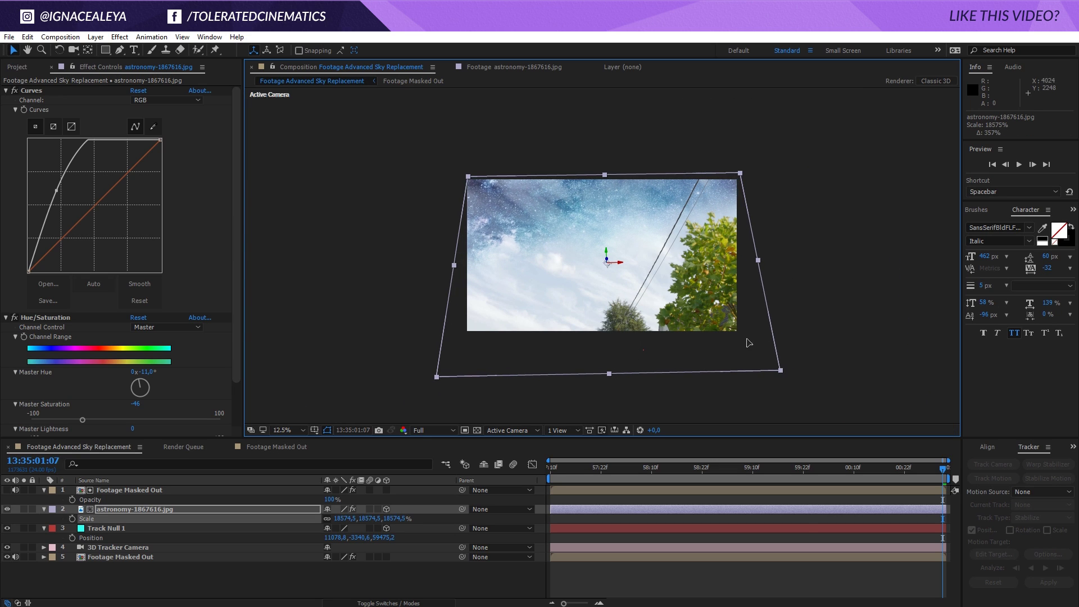
pyautogui.moveTo(746, 340); pyautogui.dragTo(753, 350)
pyautogui.press('.')
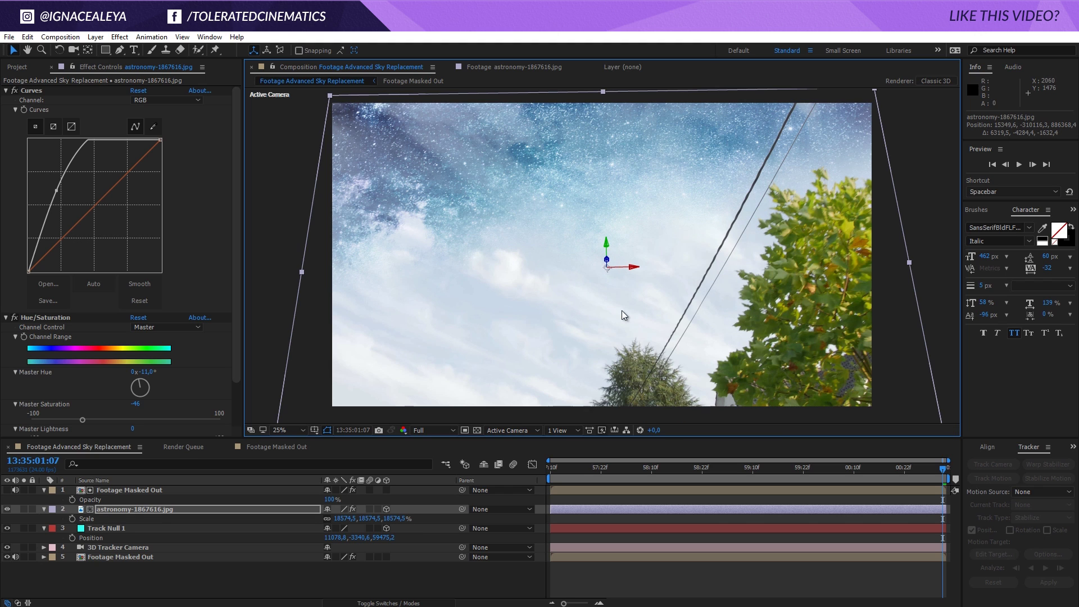
pyautogui.moveTo(881, 476); pyautogui.dragTo(837, 473)
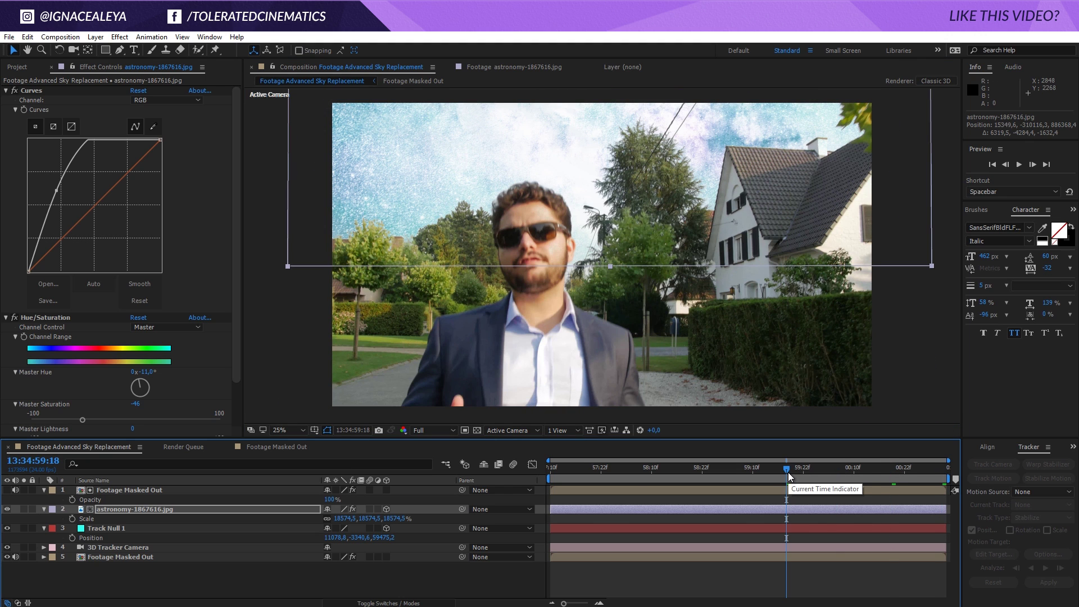
# Lower the sky's Curves point to reveal more stars and set project depth to 32 bits per channel.
pyautogui.moveTo(55, 193); pyautogui.dragTo(66, 207)
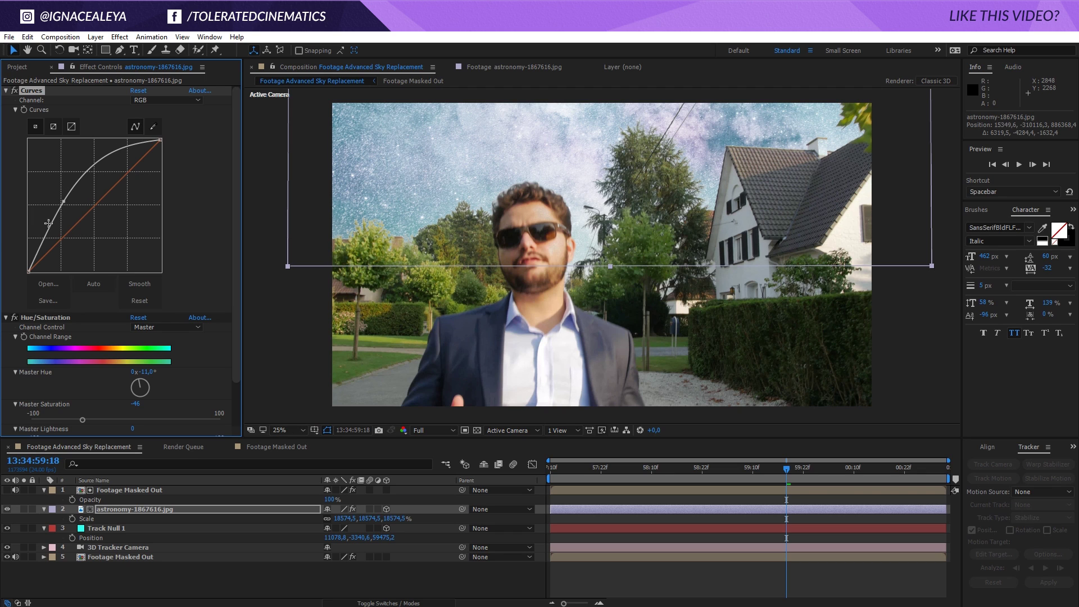
pyautogui.click(18, 67)
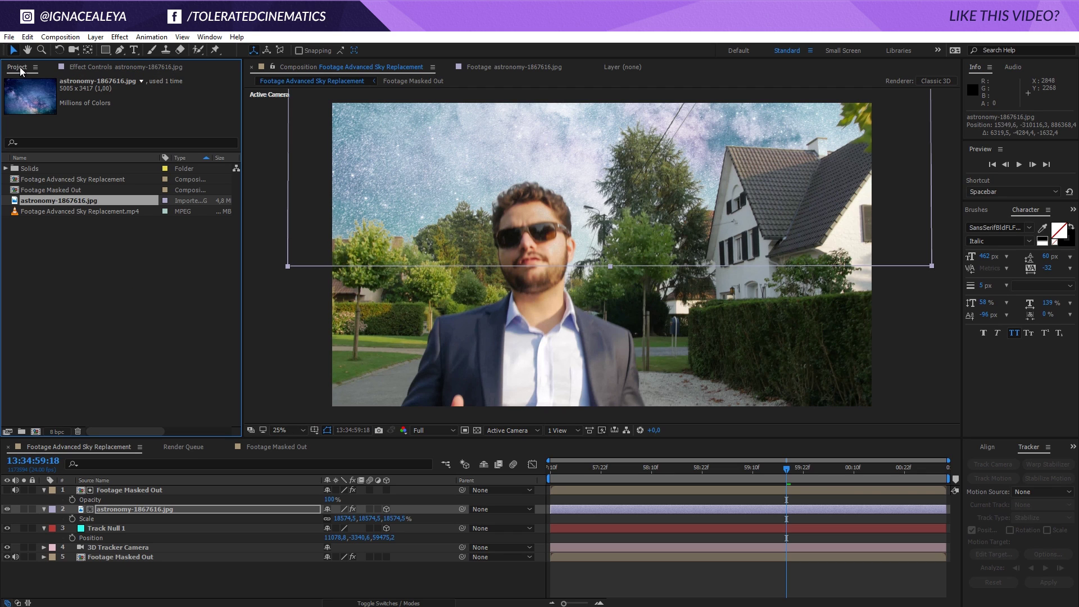
pyautogui.click(58, 432)
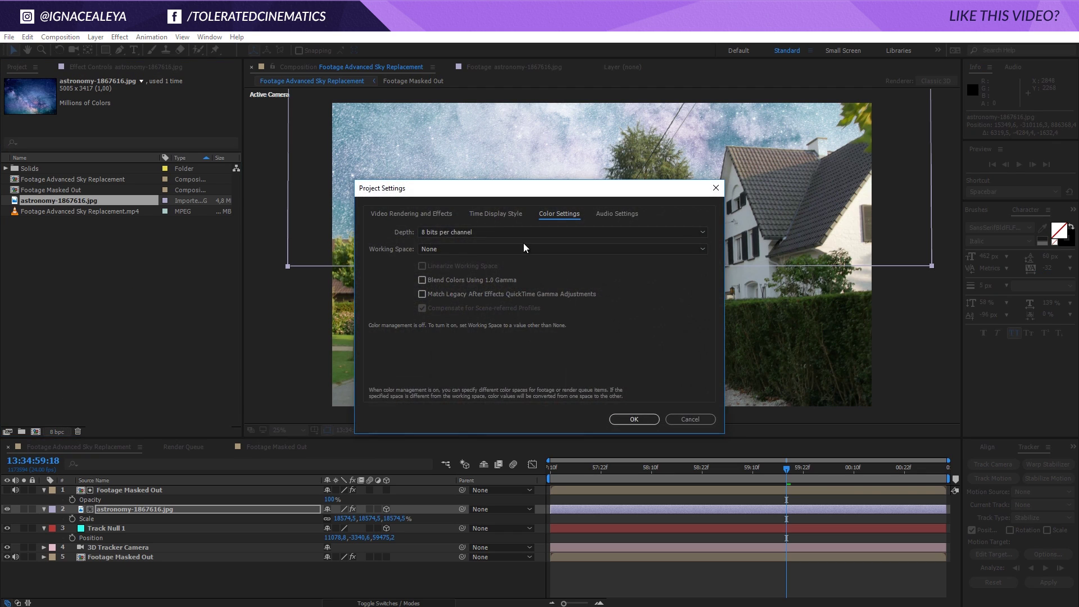
pyautogui.click(488, 232)
pyautogui.click(470, 270)
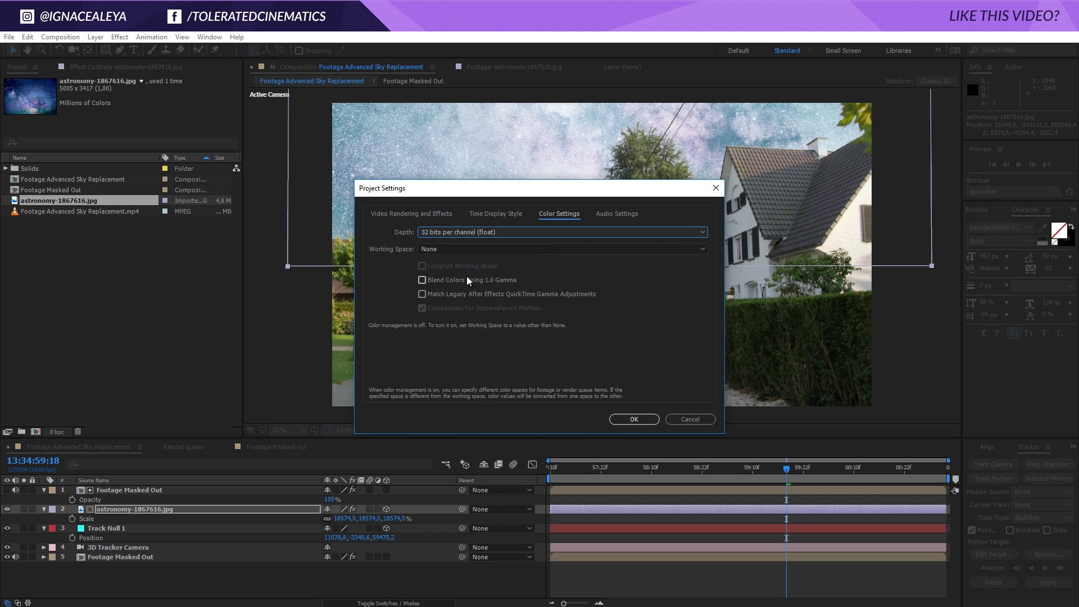
pyautogui.click(635, 420)
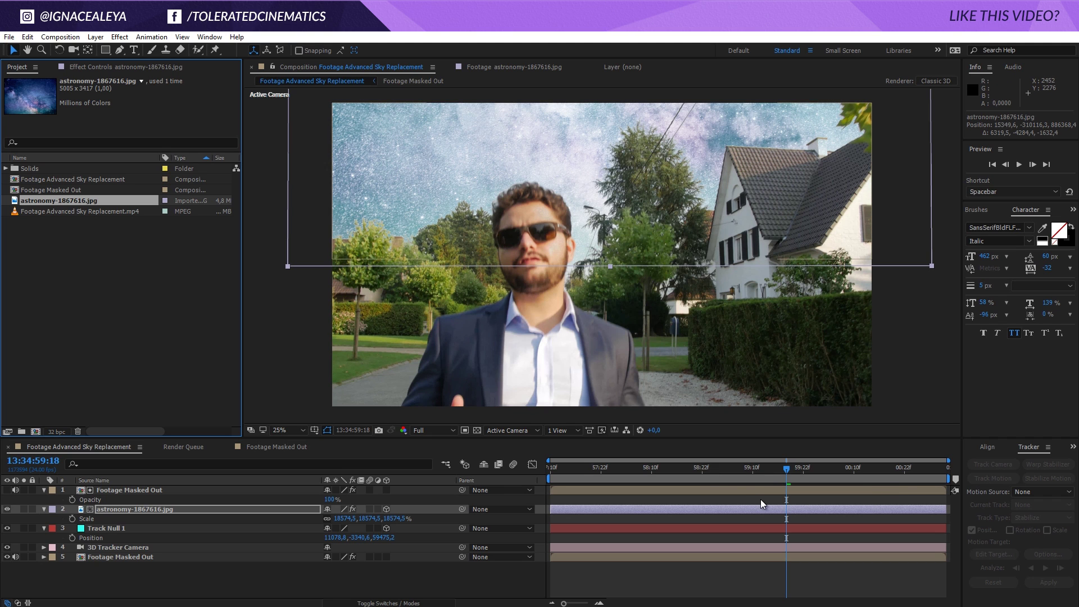
pyautogui.scroll(3, 668, 185)
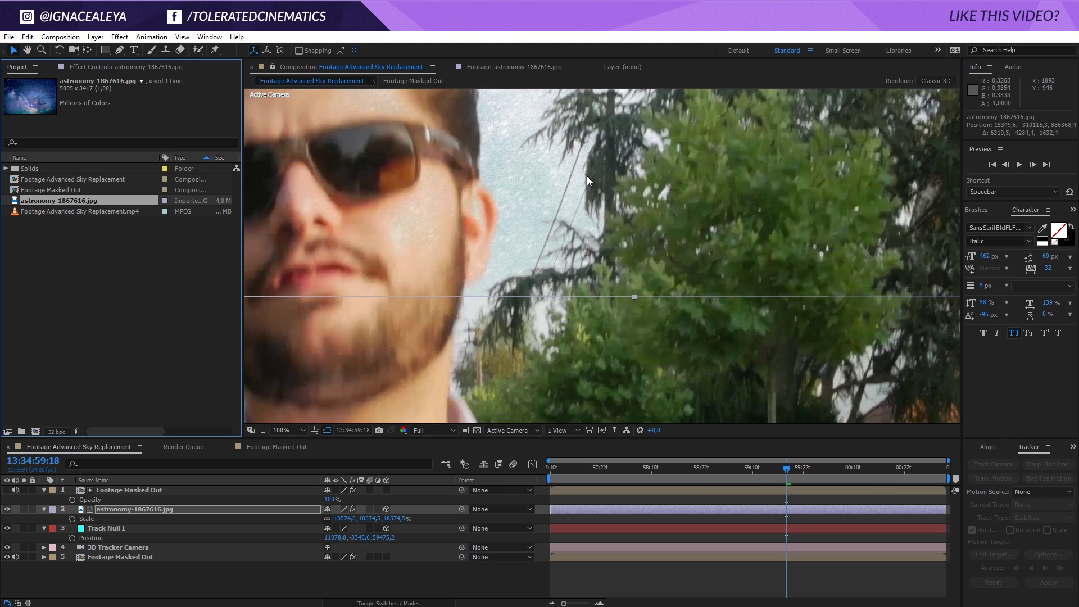
pyautogui.scroll(-1, 597, 180)
pyautogui.scroll(-2, 576, 184)
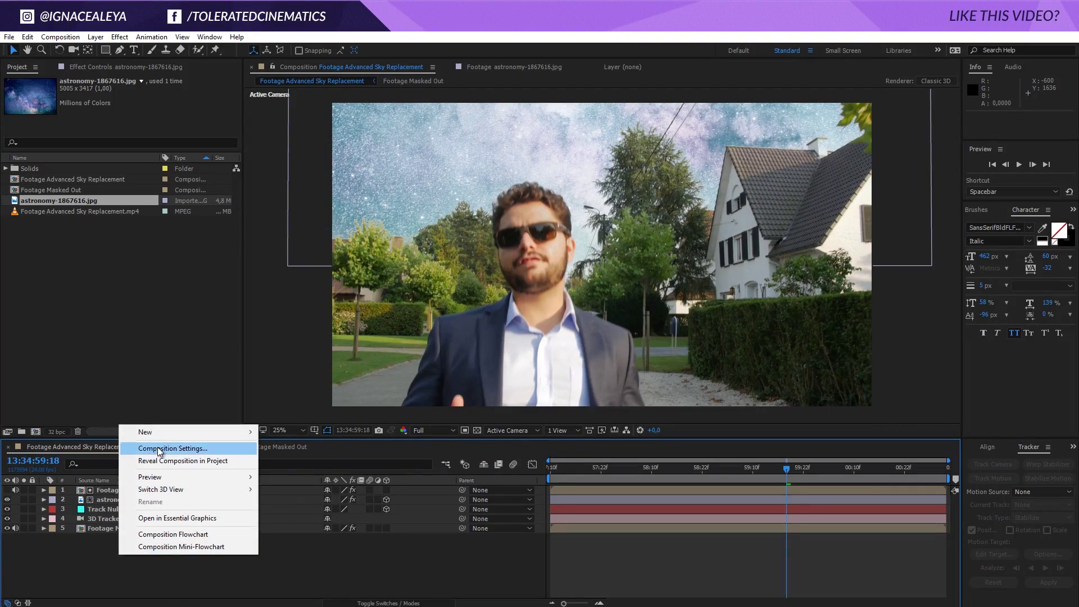
# Add a new 3840×2160 solid coloured from the sky, Pale Blue Solid 1, on top.
pyautogui.moveTo(163, 432)
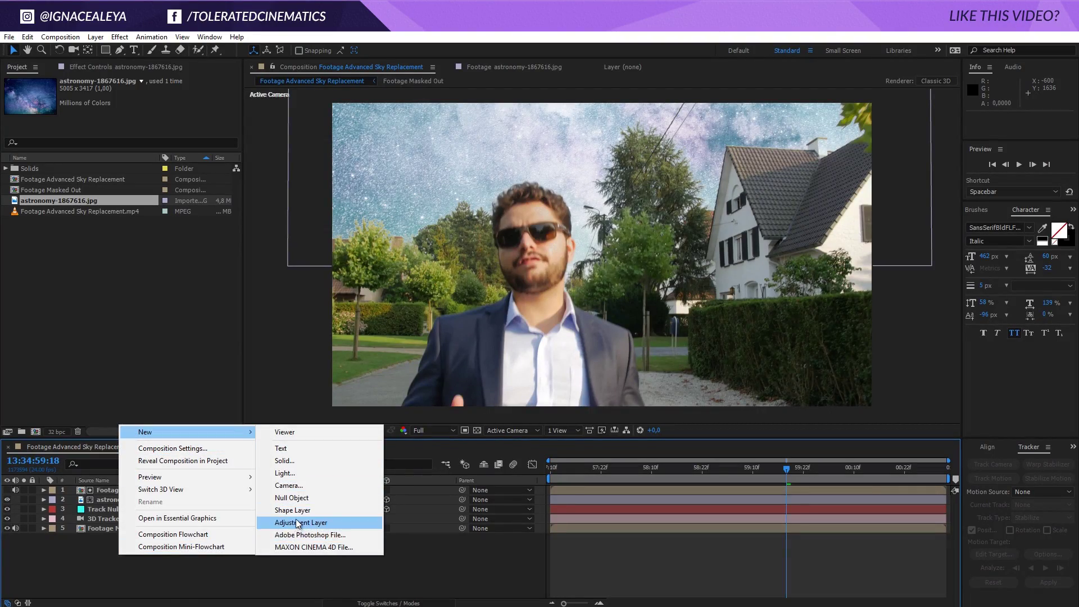
pyautogui.click(304, 460)
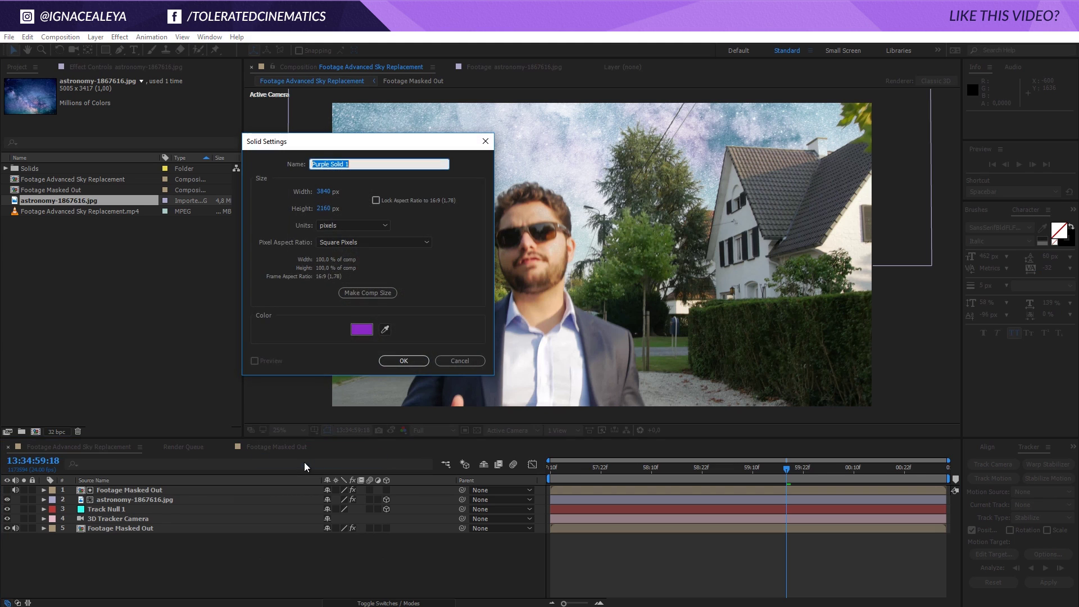
pyautogui.click(385, 330)
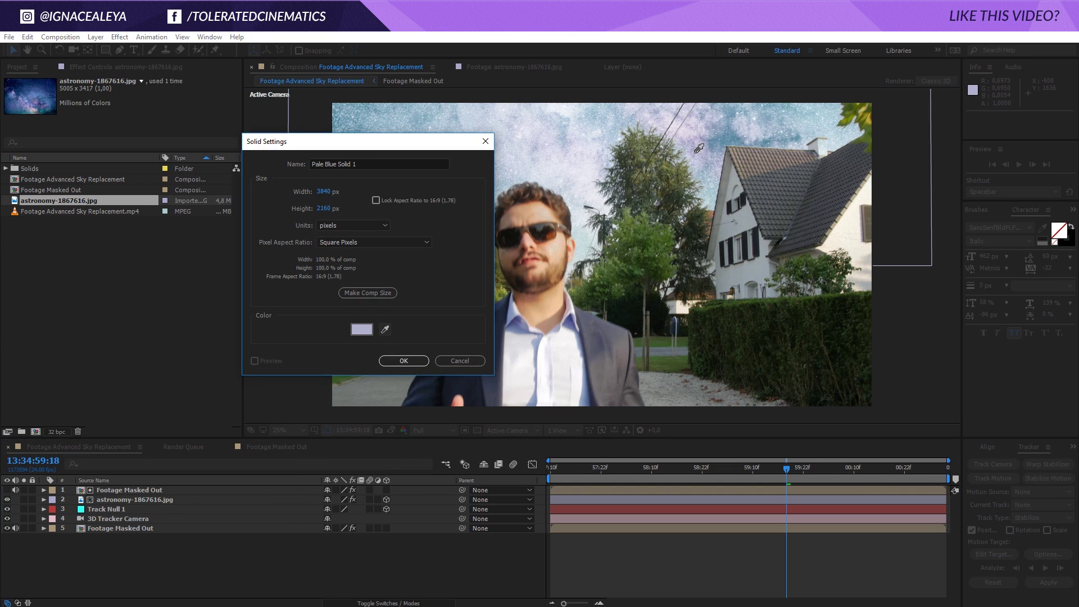
pyautogui.click(409, 361)
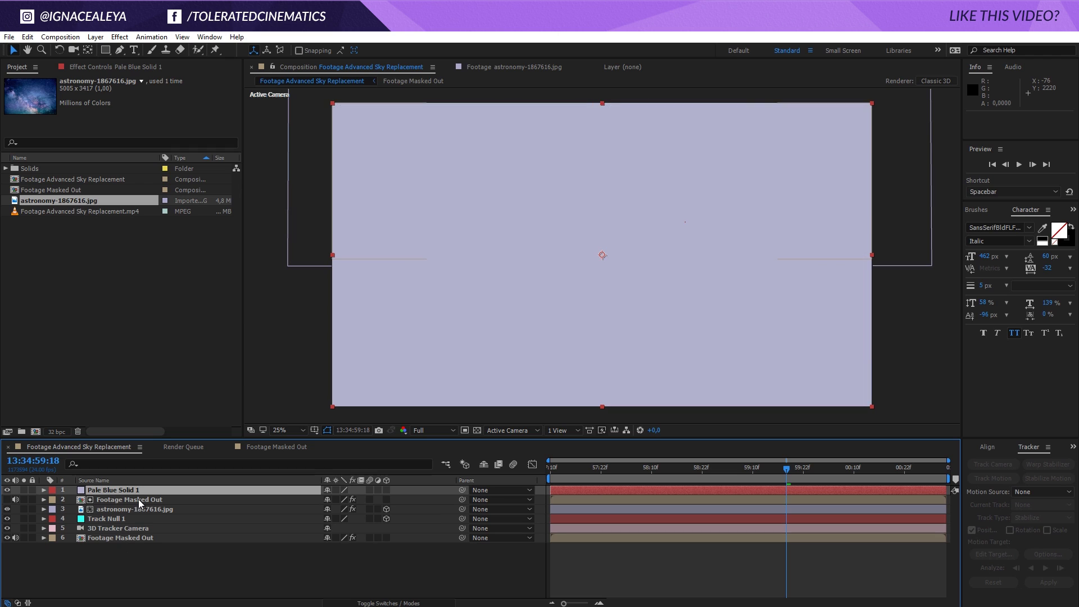
# Move Pale Blue Solid 1 below the star image and set its blend mode to Multiply.
pyautogui.moveTo(146, 486); pyautogui.dragTo(151, 514)
pyautogui.click(391, 604)
pyautogui.click(345, 511)
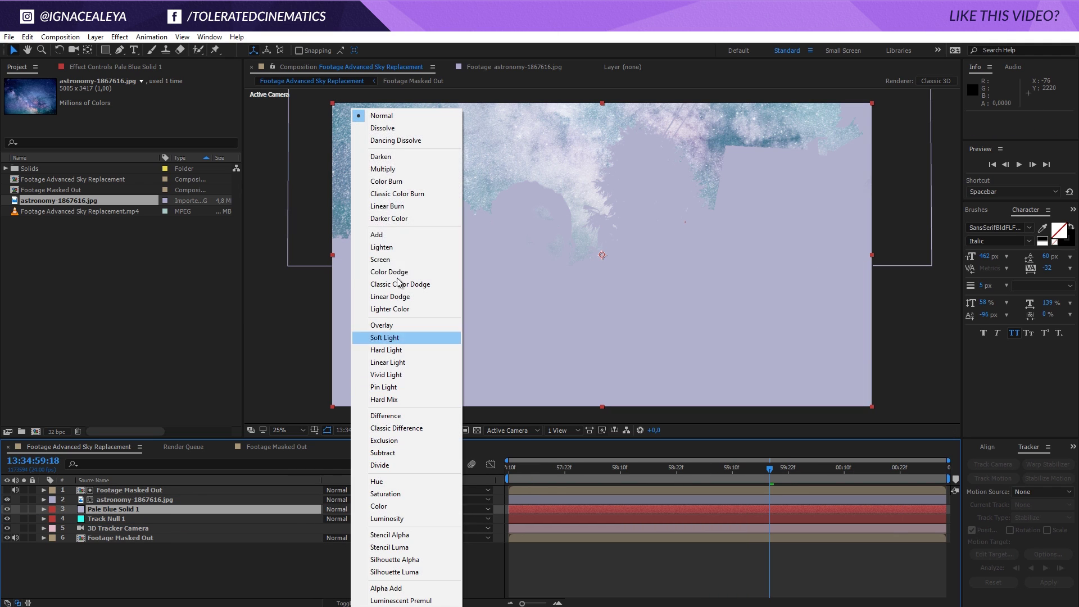
pyautogui.click(402, 156)
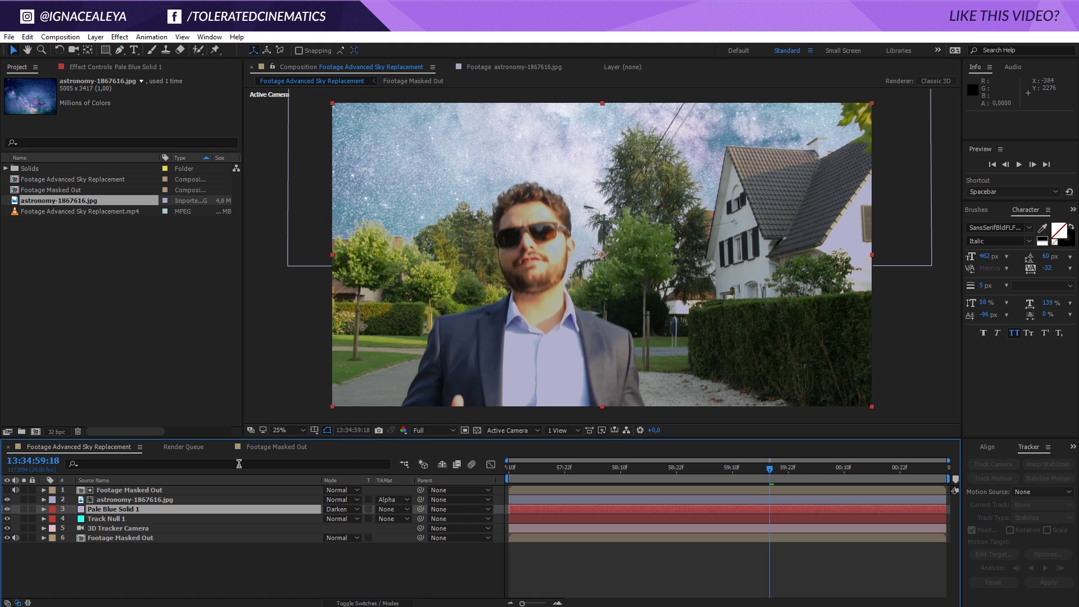
pyautogui.hotkey('shift', '=')
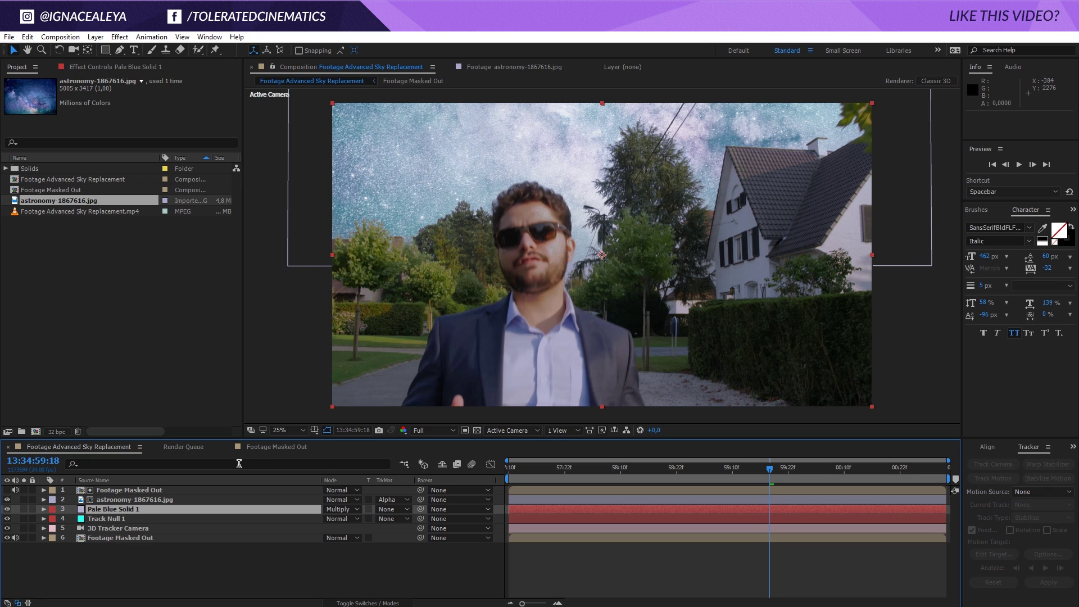
pyautogui.hotkey('shift', '=')
pyautogui.hotkey('shift', '=')
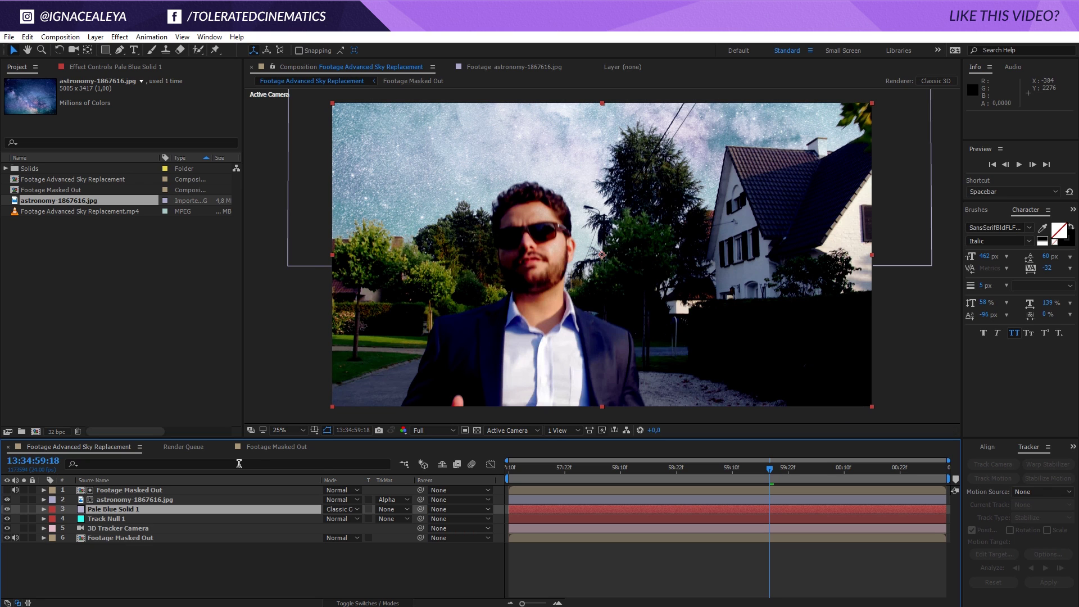
pyautogui.hotkey('shift', '=')
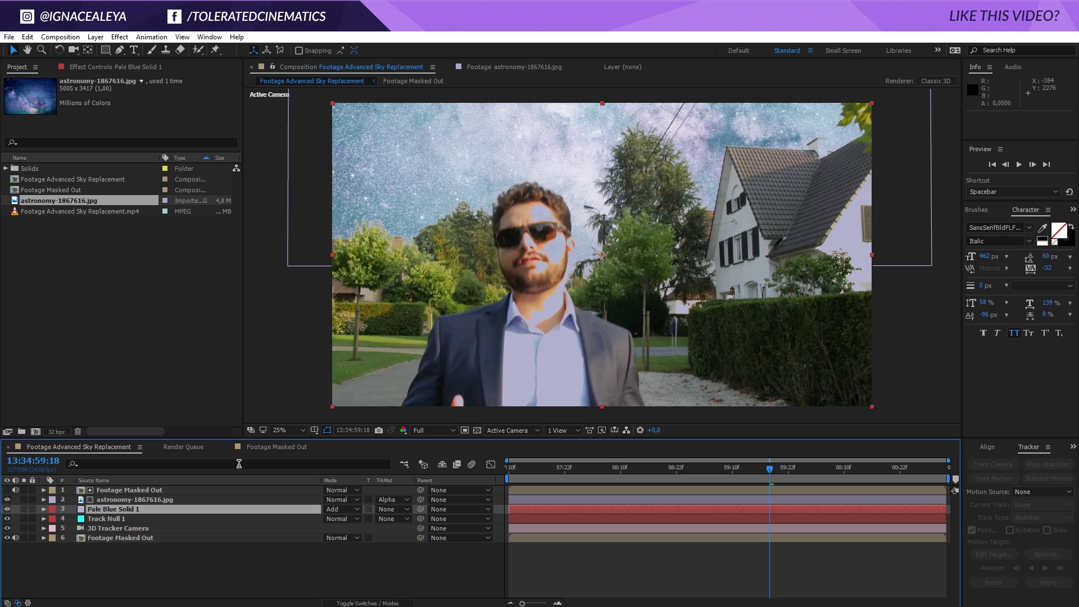
pyautogui.hotkey('shift', '=')
pyautogui.hotkey('shift', '=')
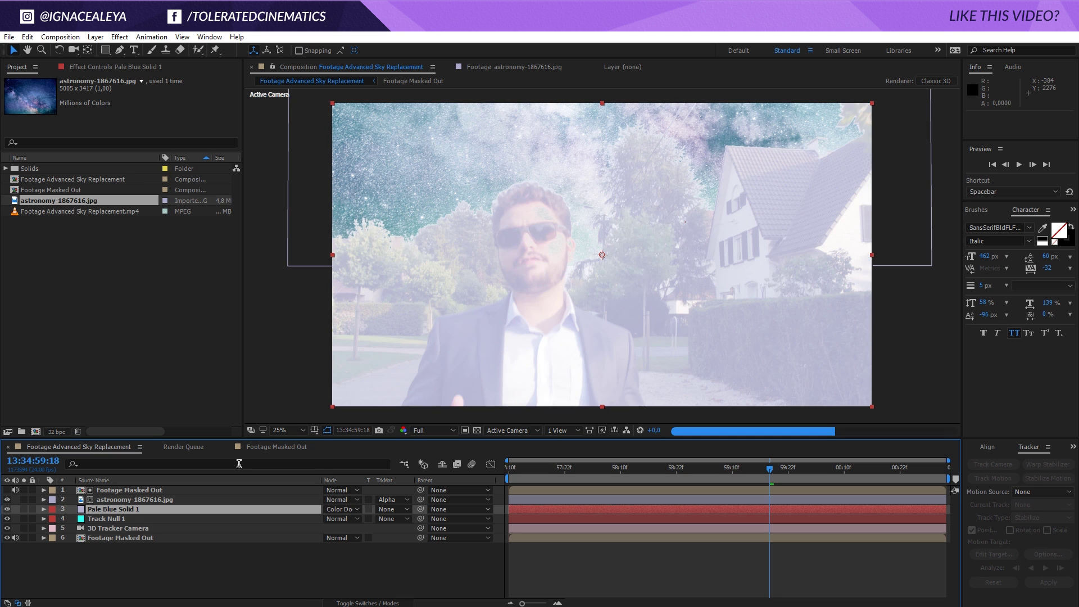
pyautogui.hotkey('shift', '=')
pyautogui.hotkey('shift', '=')
pyautogui.hotkey('shift', '=')
pyautogui.hotkey('shift', '=')
pyautogui.hotkey('shift', '=')
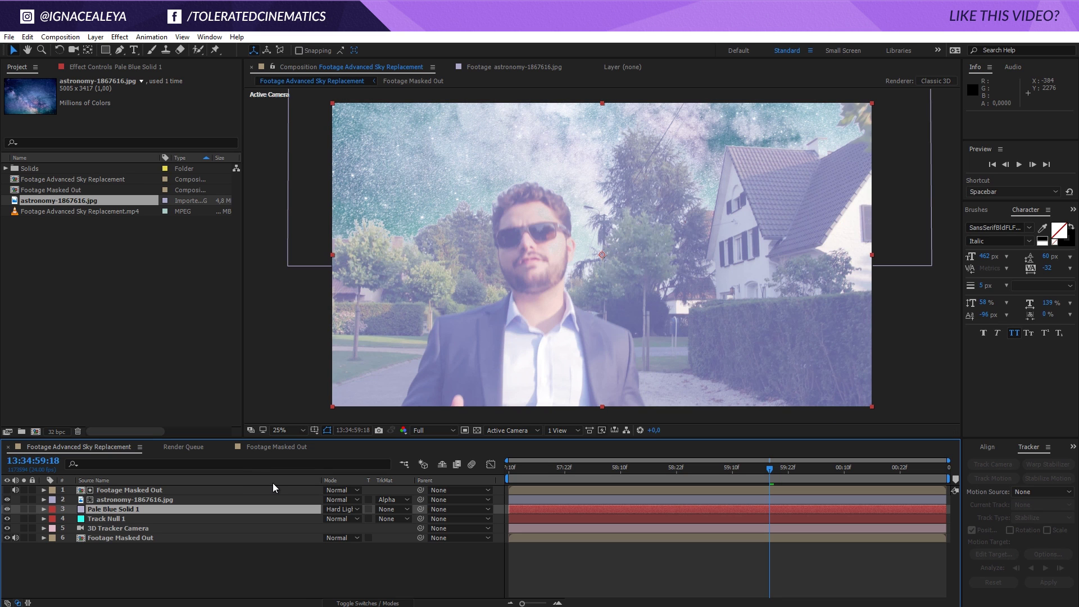
pyautogui.click(338, 509)
pyautogui.click(412, 173)
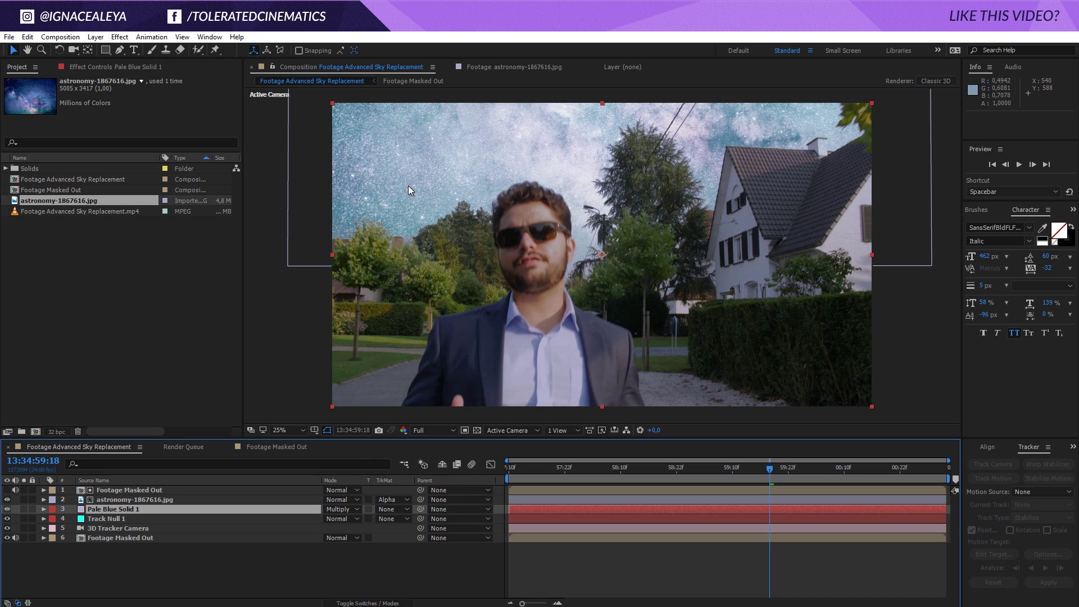
# Lower Pale Blue Solid 1's opacity to 22% for a faint blue tint.
pyautogui.press('t')
pyautogui.moveTo(332, 522)
pyautogui.mouseDown()
pyautogui.moveTo(315, 522)
pyautogui.moveTo(352, 521)
pyautogui.mouseUp()
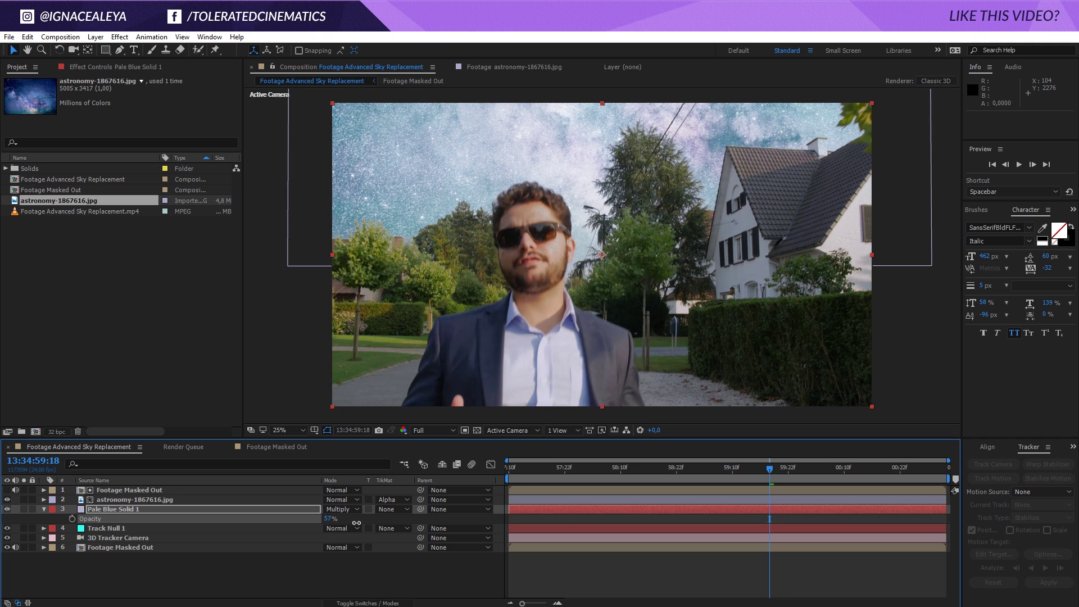
pyautogui.moveTo(357, 524); pyautogui.dragTo(339, 529)
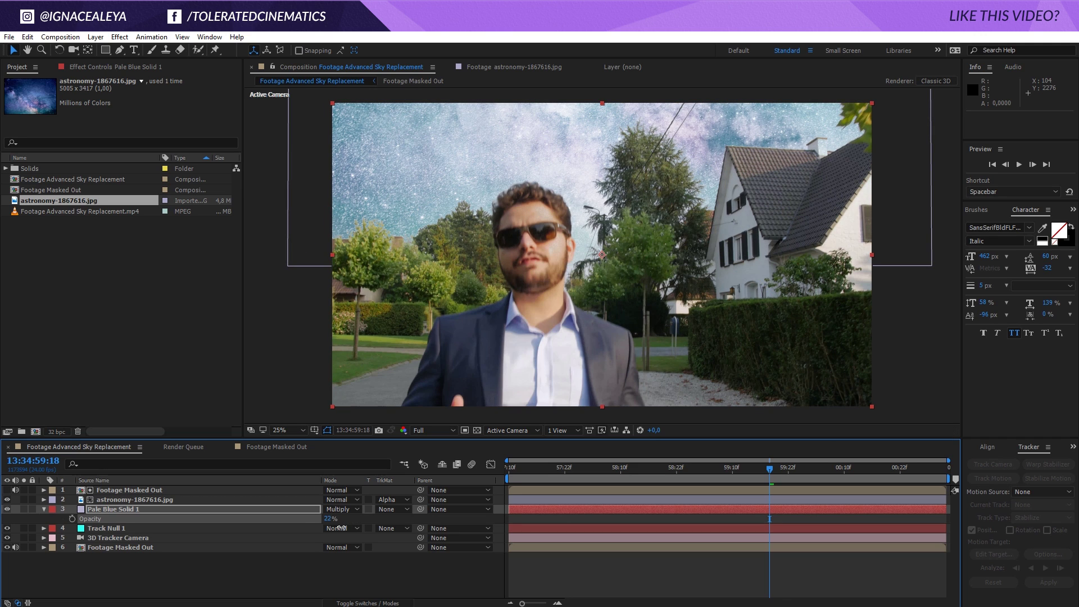
pyautogui.click(299, 511)
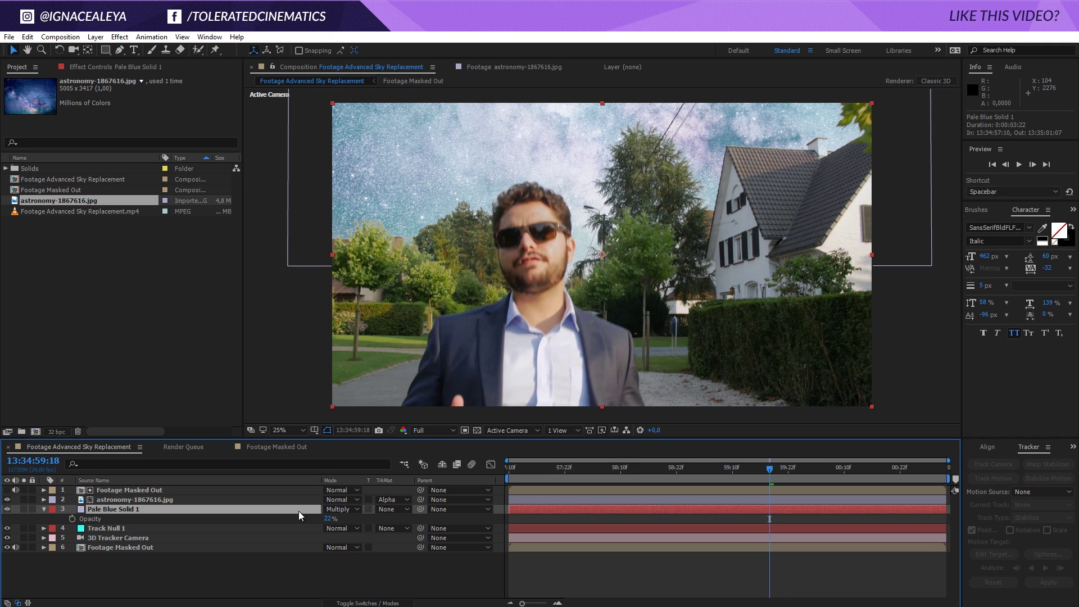
# Recolour the tint solid to medium purple in Solid Settings, making it Medium Purple Solid 1.
pyautogui.click(91, 37)
pyautogui.click(56, 62)
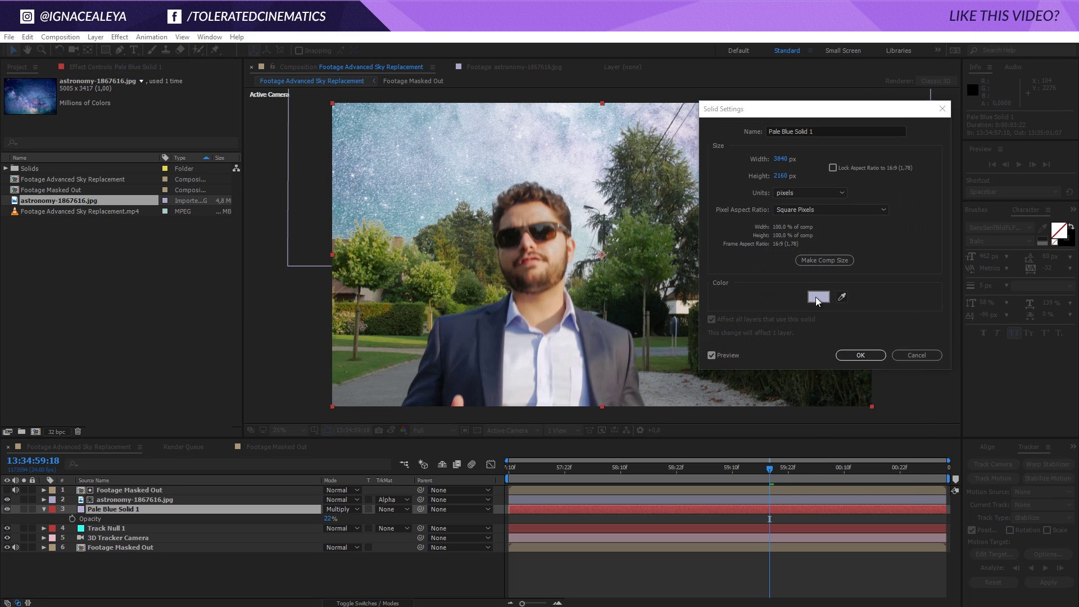
pyautogui.click(815, 297)
pyautogui.moveTo(798, 387); pyautogui.dragTo(798, 379)
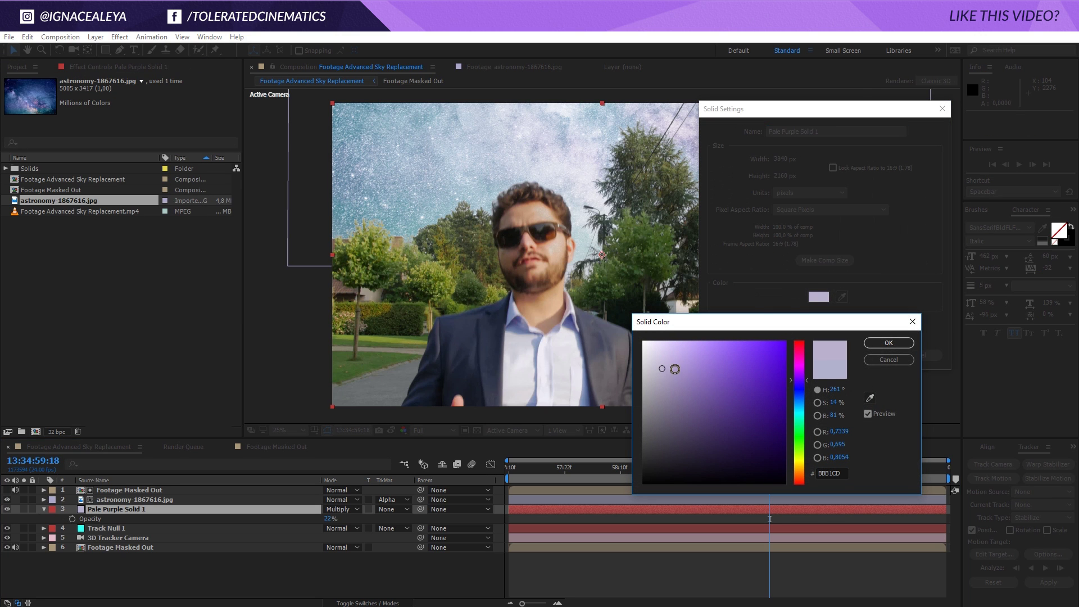
pyautogui.click(700, 362)
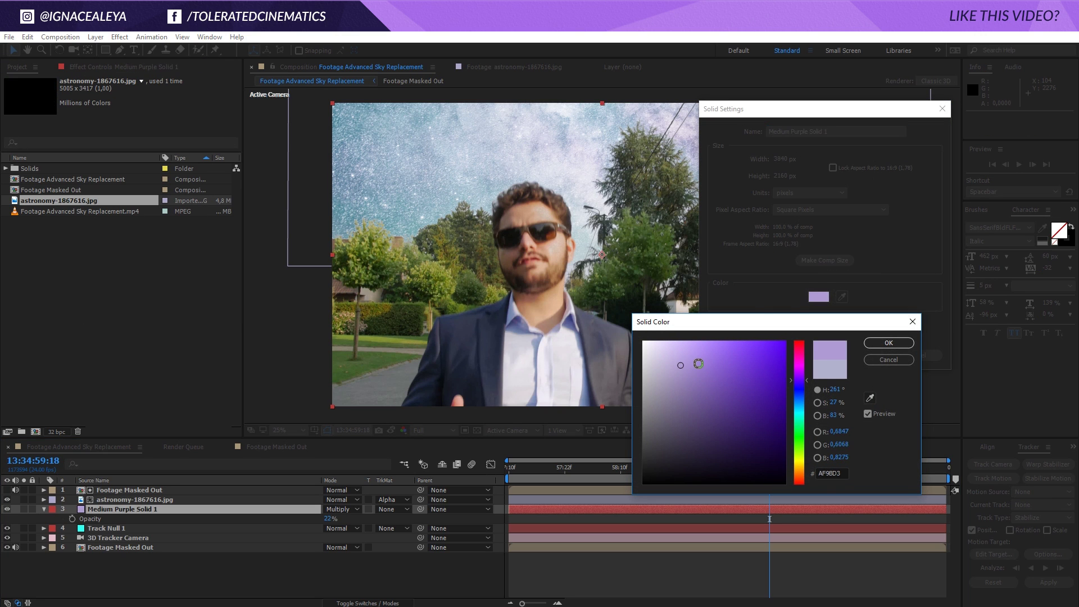
pyautogui.click(883, 344)
pyautogui.click(870, 357)
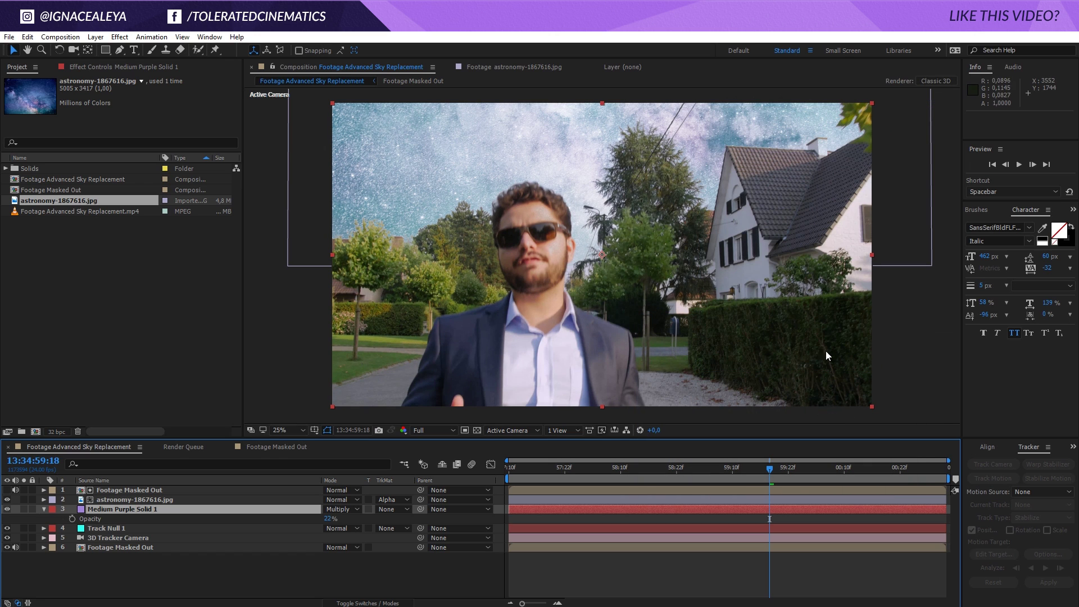
# Raise the purple solid's opacity to 35% and compare the shot with and without it.
pyautogui.moveTo(330, 521); pyautogui.dragTo(341, 518)
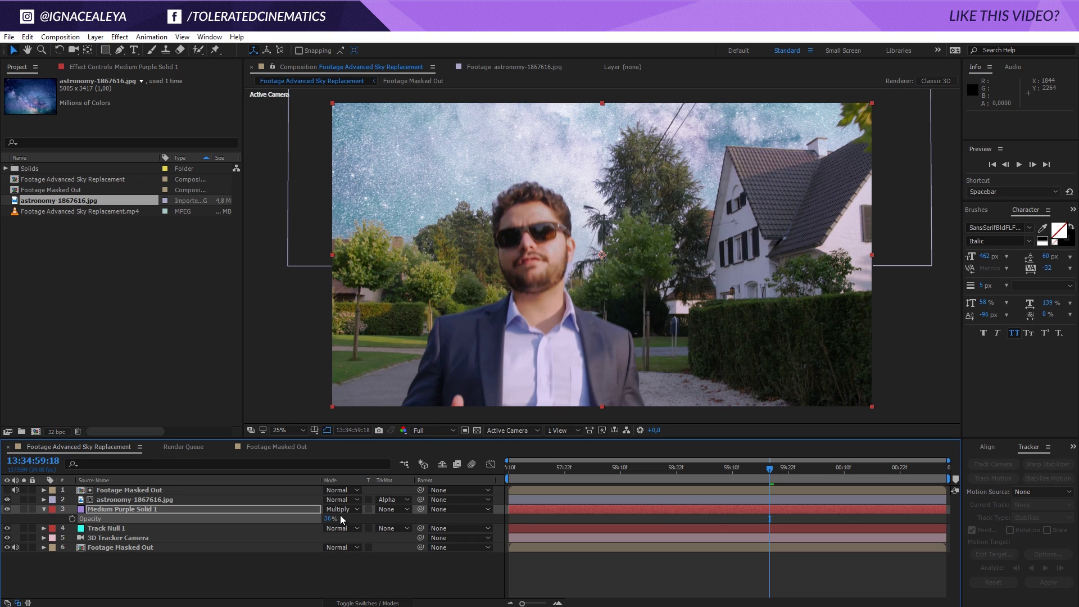
pyautogui.click(719, 474)
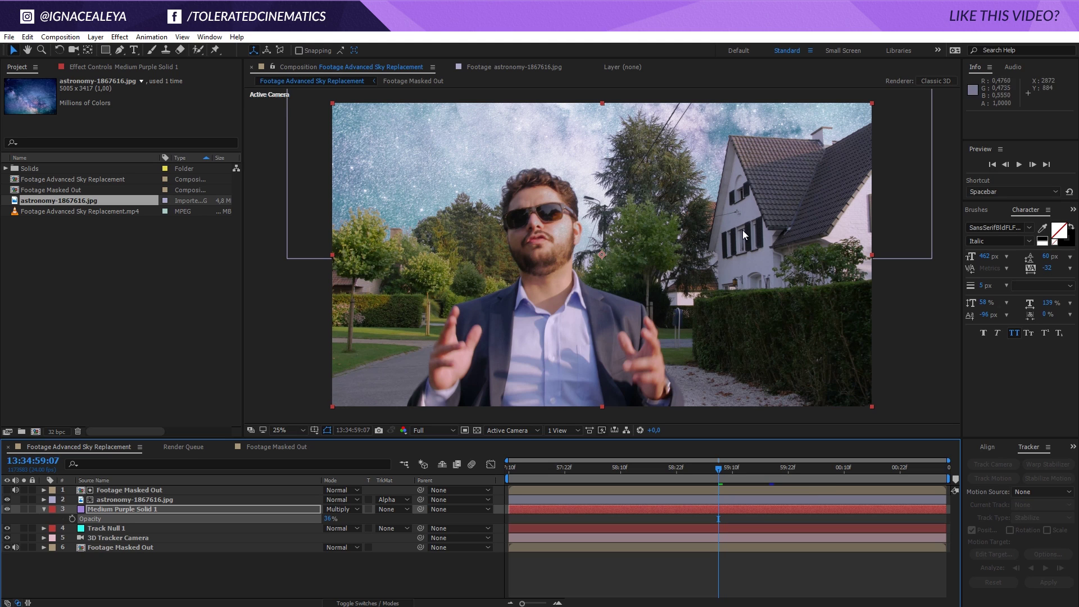
pyautogui.click(7, 509)
pyautogui.click(8, 509)
pyautogui.click(8, 509)
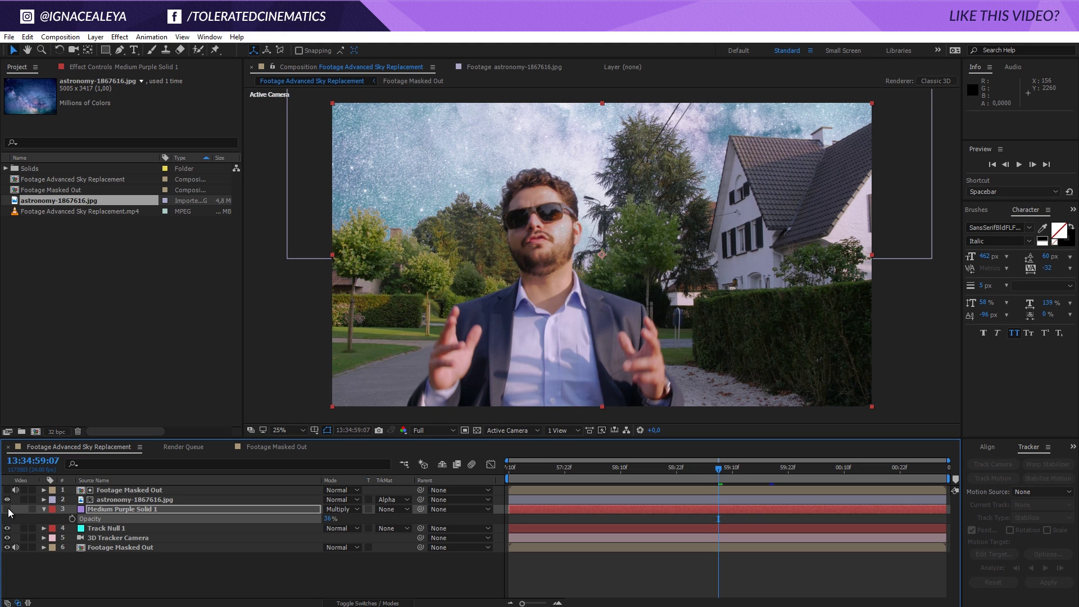
pyautogui.click(8, 509)
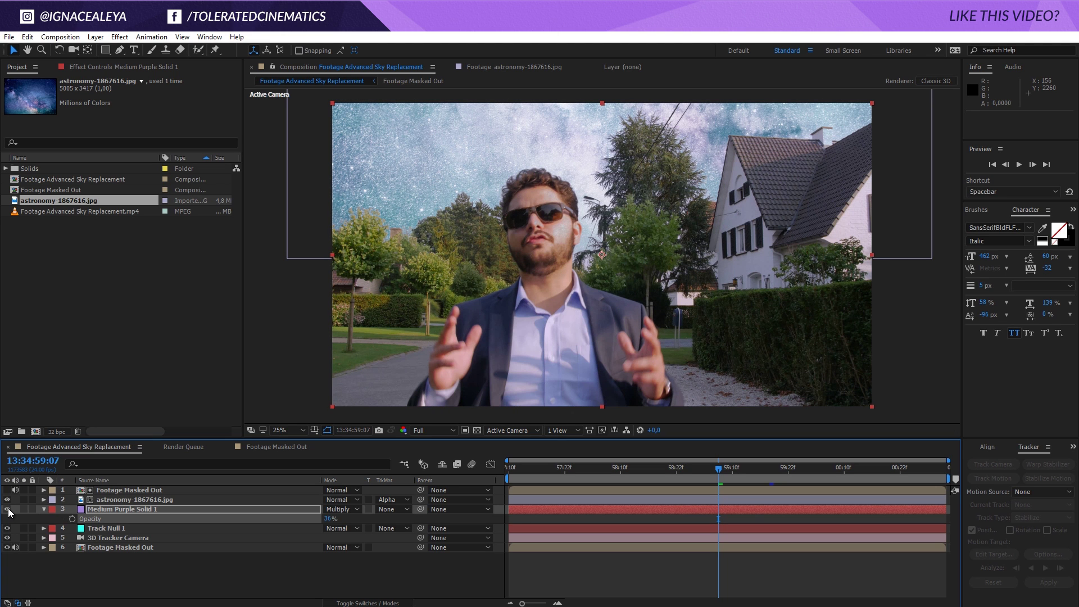
# Add Adjustment Layer 1 with the Hue/Saturation effect applied.
pyautogui.rightClick(83, 579)
pyautogui.moveTo(107, 448)
pyautogui.click(269, 539)
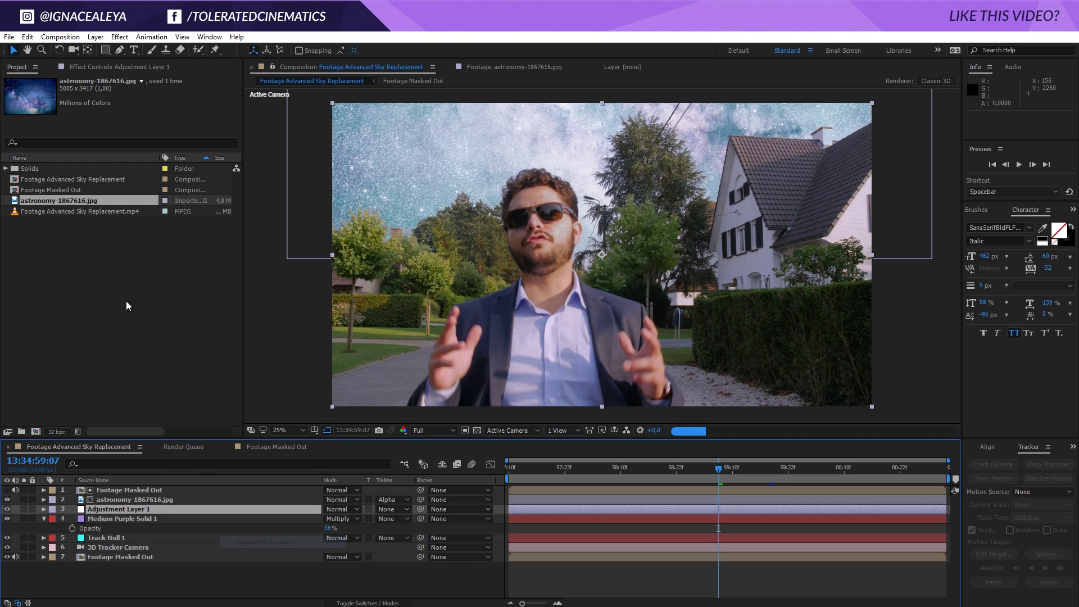
pyautogui.click(119, 37)
pyautogui.moveTo(65, 154)
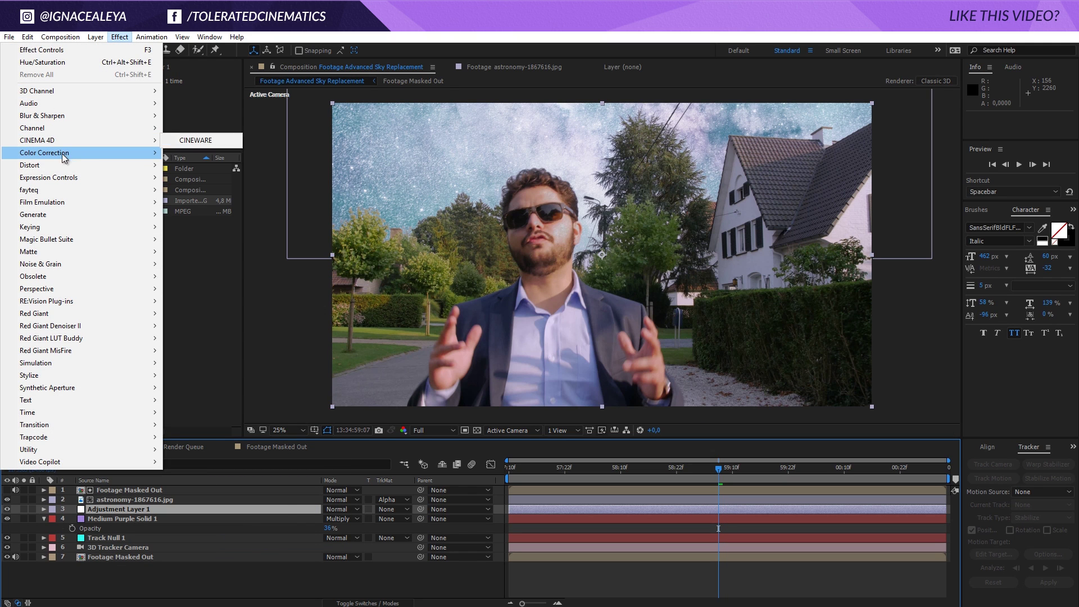
pyautogui.click(213, 424)
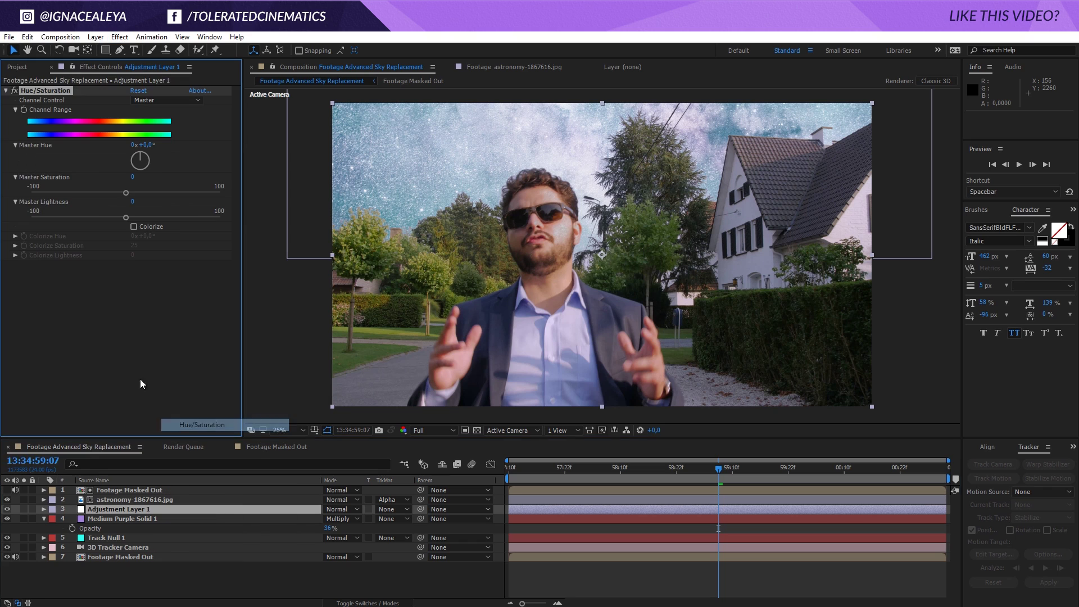
# Limit Hue/Saturation to Greens, shifting hue to -126° and saturation to -39.
pyautogui.click(90, 193)
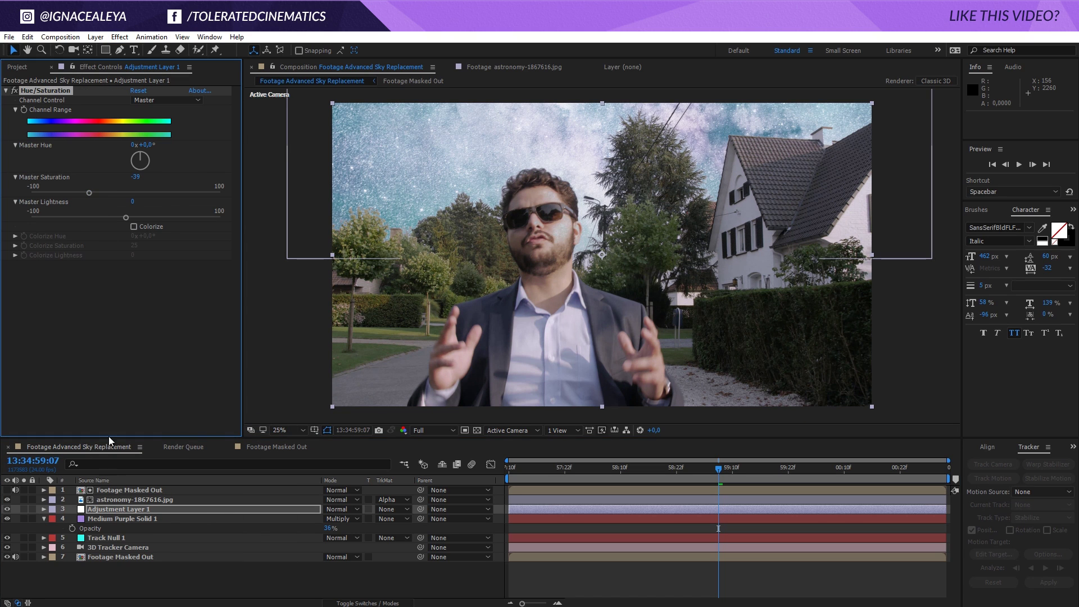
pyautogui.click(169, 101)
pyautogui.click(161, 149)
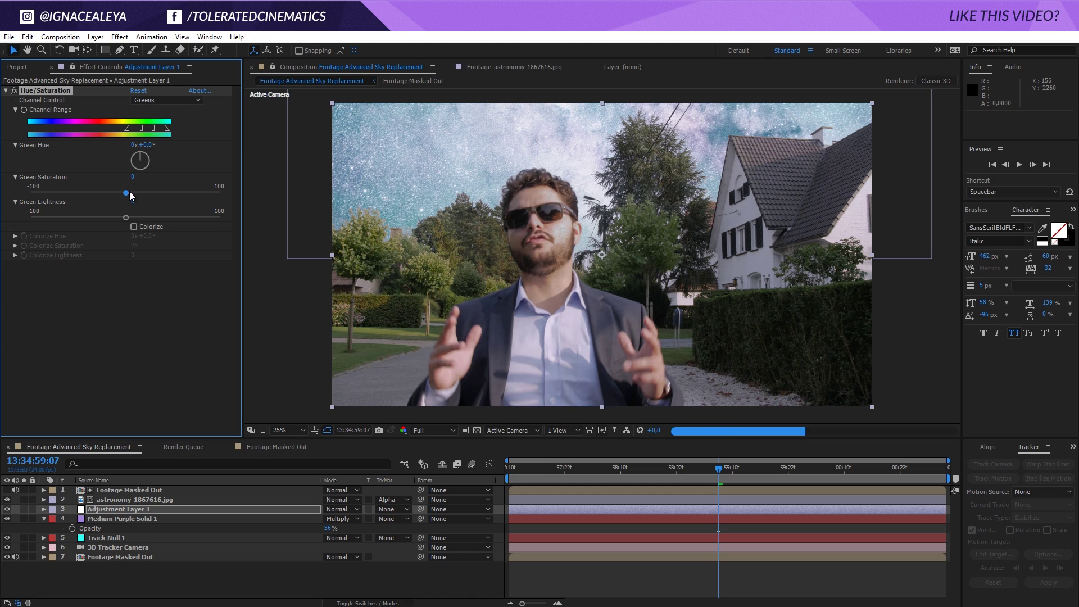
pyautogui.moveTo(127, 192); pyautogui.dragTo(61, 201)
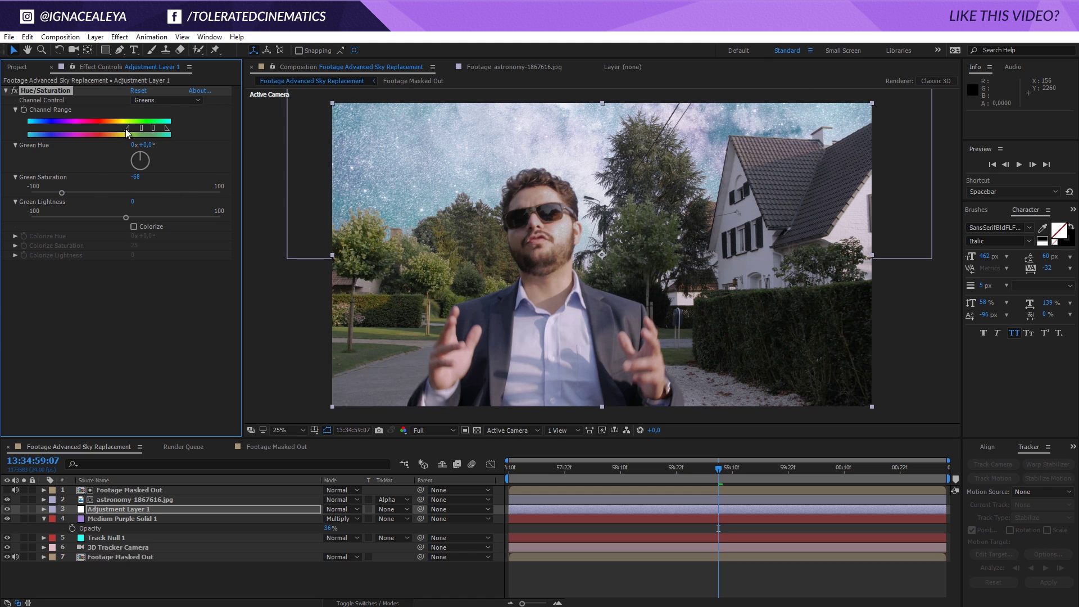
pyautogui.moveTo(126, 129)
pyautogui.mouseDown()
pyautogui.moveTo(110, 128)
pyautogui.moveTo(172, 147)
pyautogui.mouseUp()
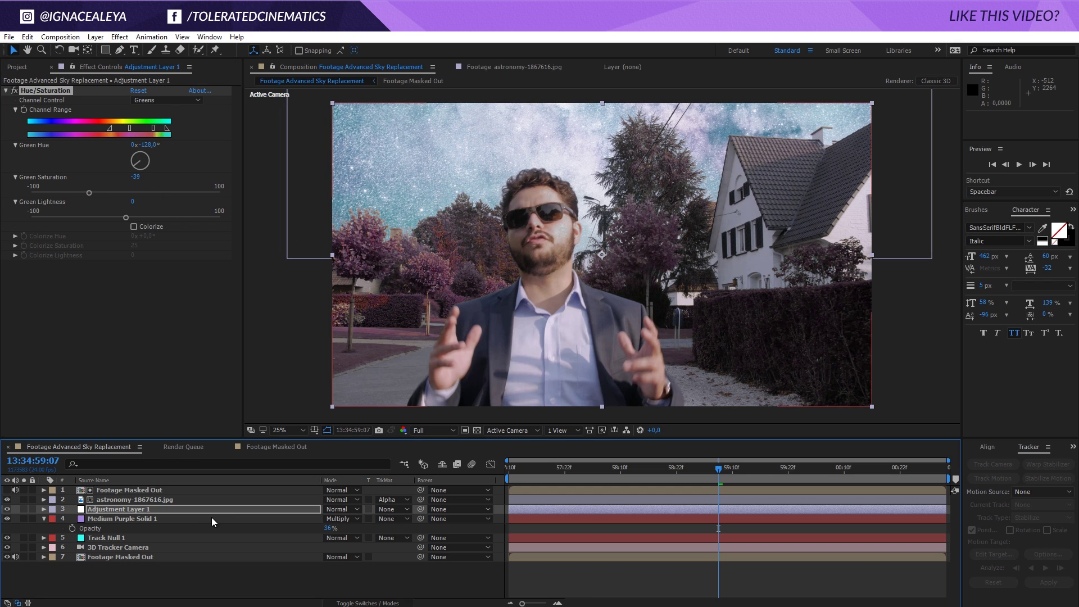
# Set Adjustment Layer 1's opacity to 55% and keep it visible.
pyautogui.click(219, 511)
pyautogui.press('t')
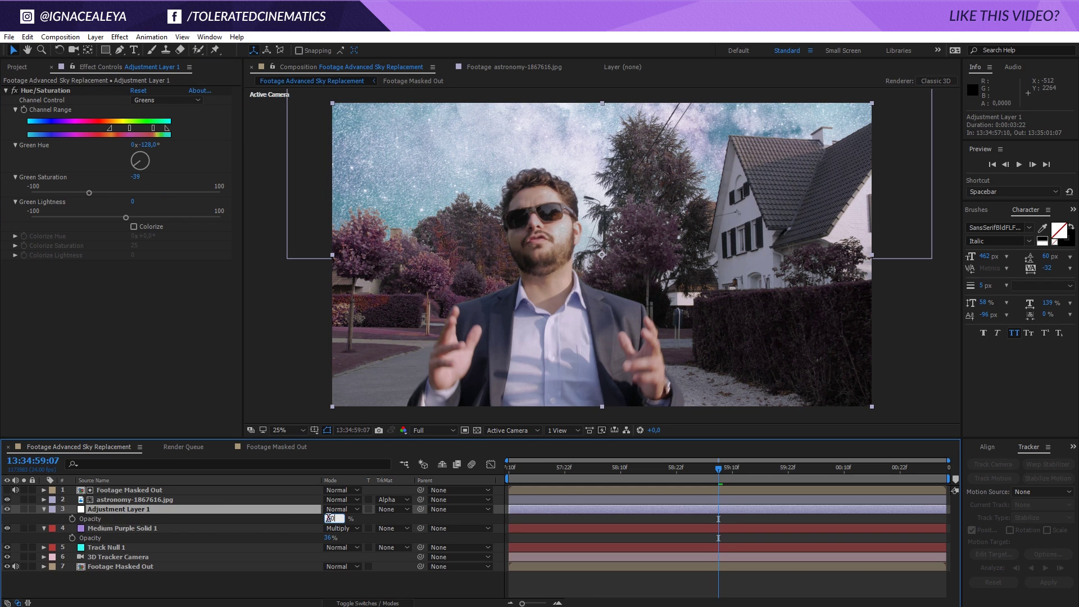
pyautogui.press('Return')
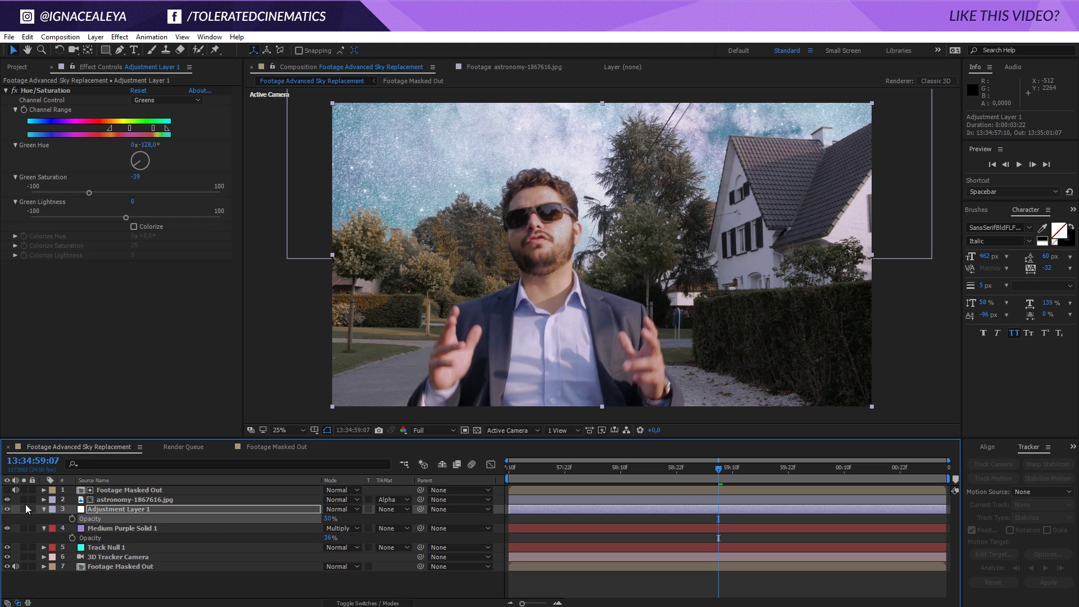
pyautogui.click(7, 510)
# Add Adjustment Layer 2 at the top of the stack and find Apply Color LUT in Effects & Presets.
pyautogui.rightClick(255, 580)
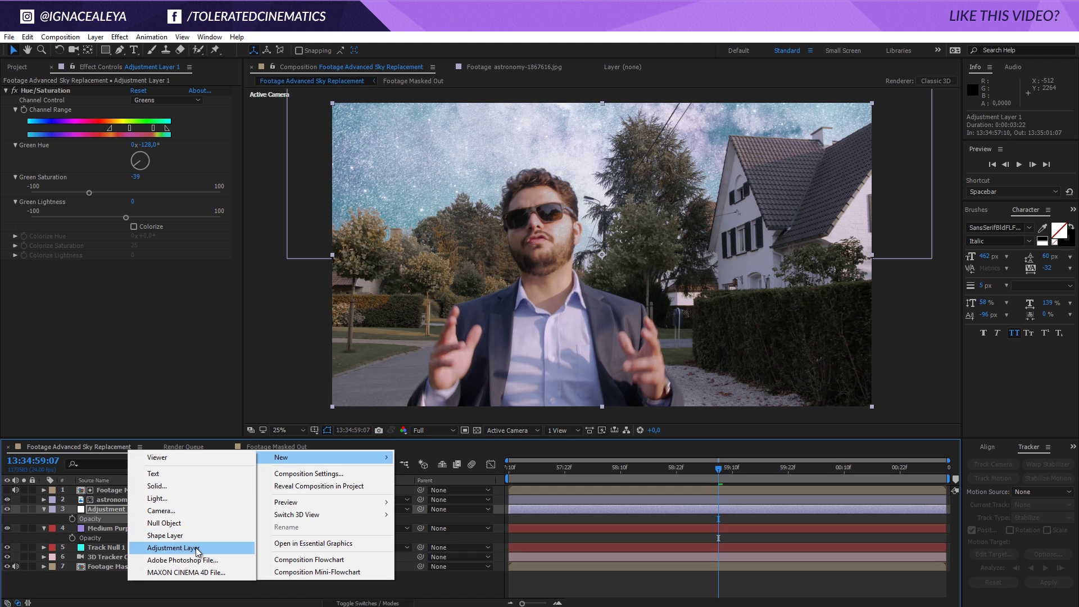
pyautogui.click(186, 548)
pyautogui.moveTo(129, 507); pyautogui.dragTo(142, 484)
pyautogui.click(977, 210)
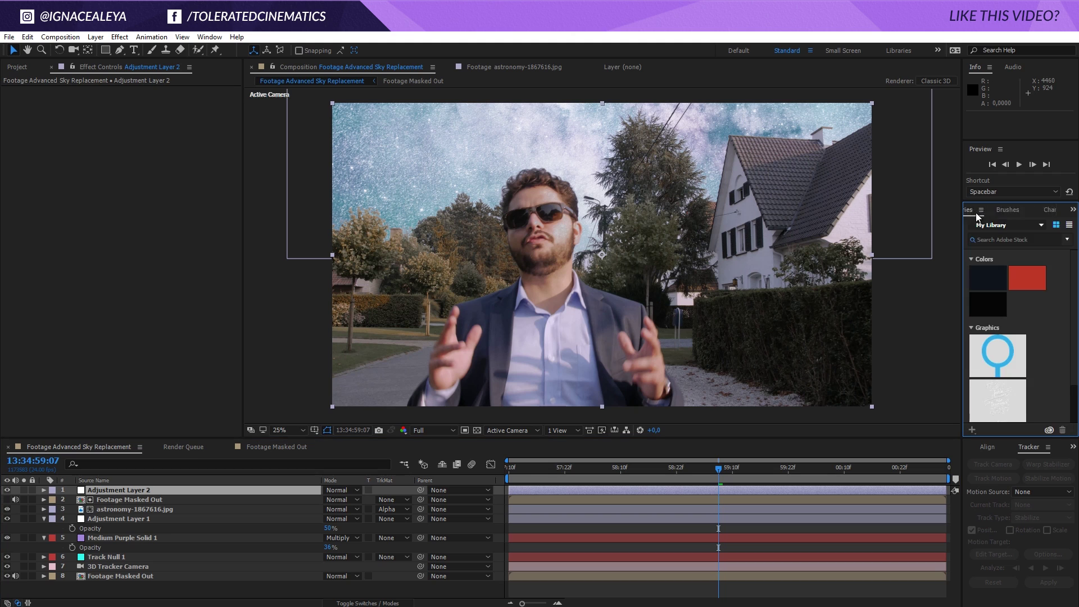
pyautogui.hotkey('ctrl', '5')
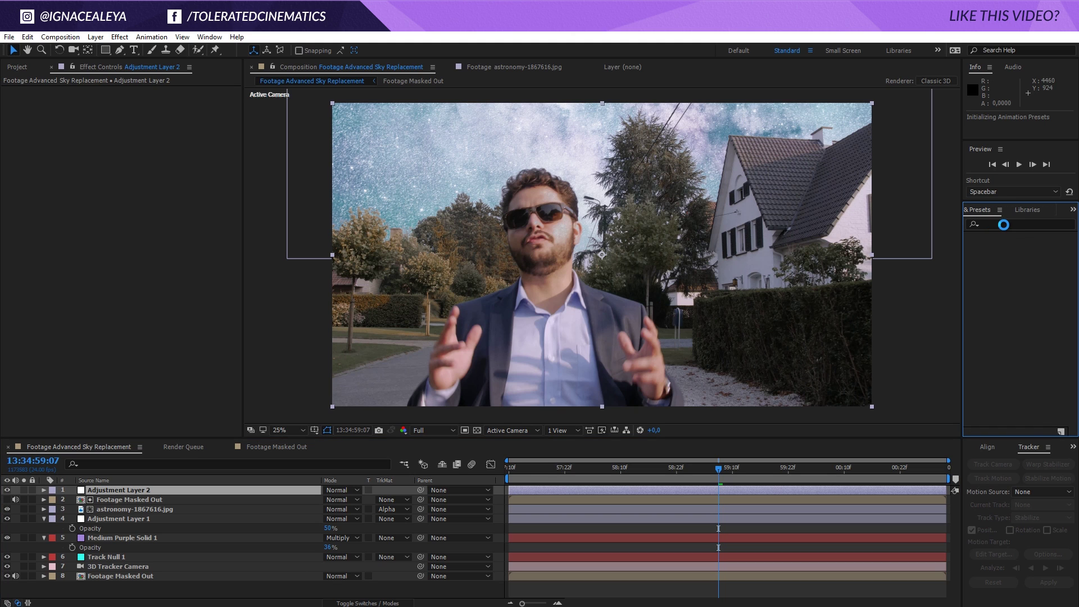
pyautogui.click(1003, 224)
pyautogui.write('apply')
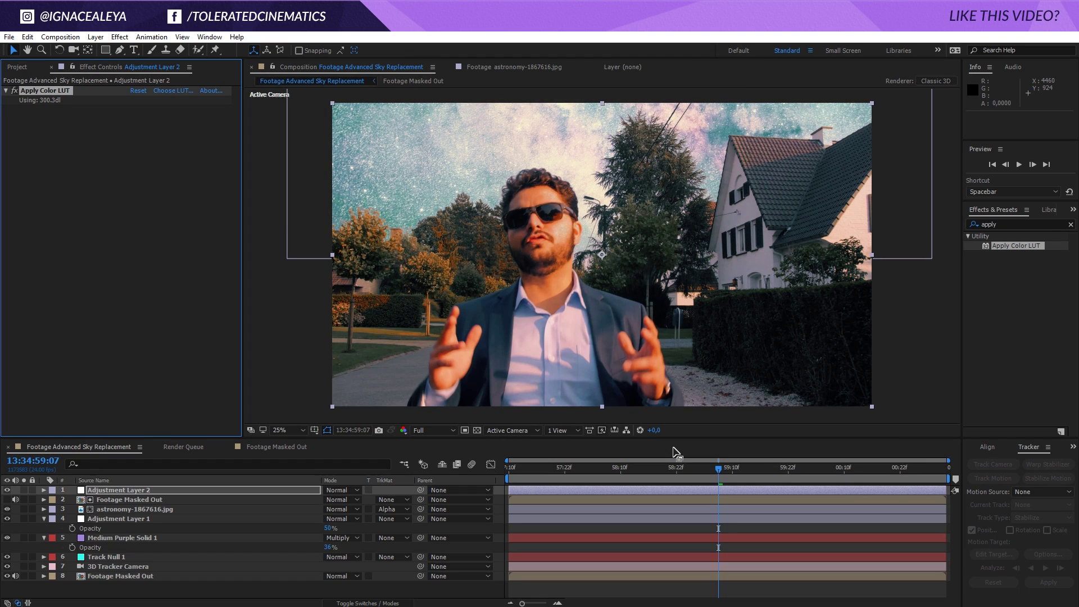
# Set Adjustment Layer 2, carrying the 300.3dl LUT, to 50% opacity and keep it visible.
pyautogui.click(304, 491)
pyautogui.press('t')
pyautogui.click(331, 499)
pyautogui.write('50')
pyautogui.press('Return')
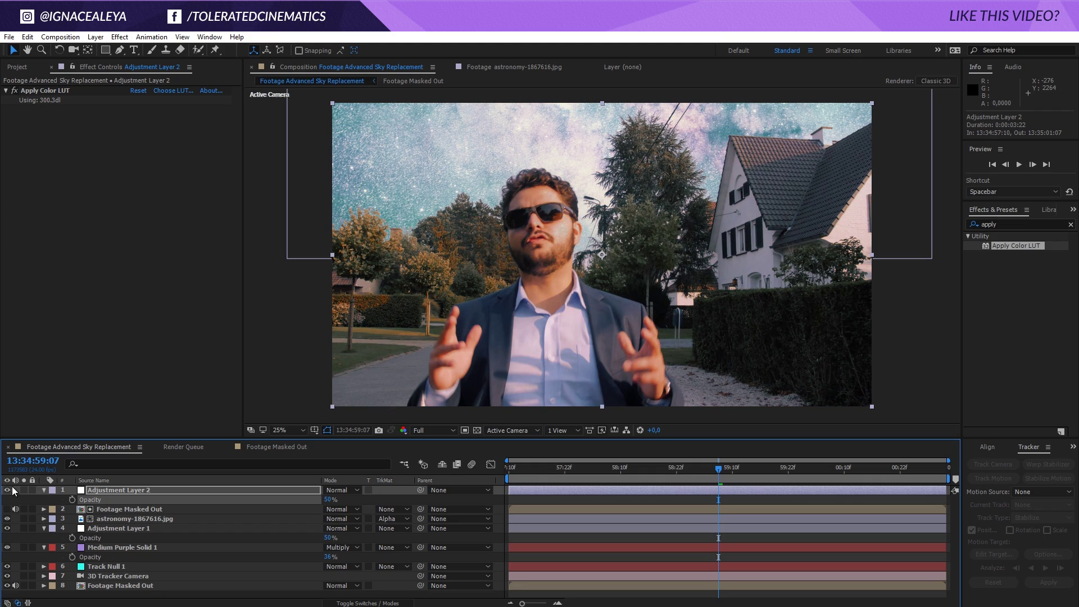
pyautogui.click(7, 490)
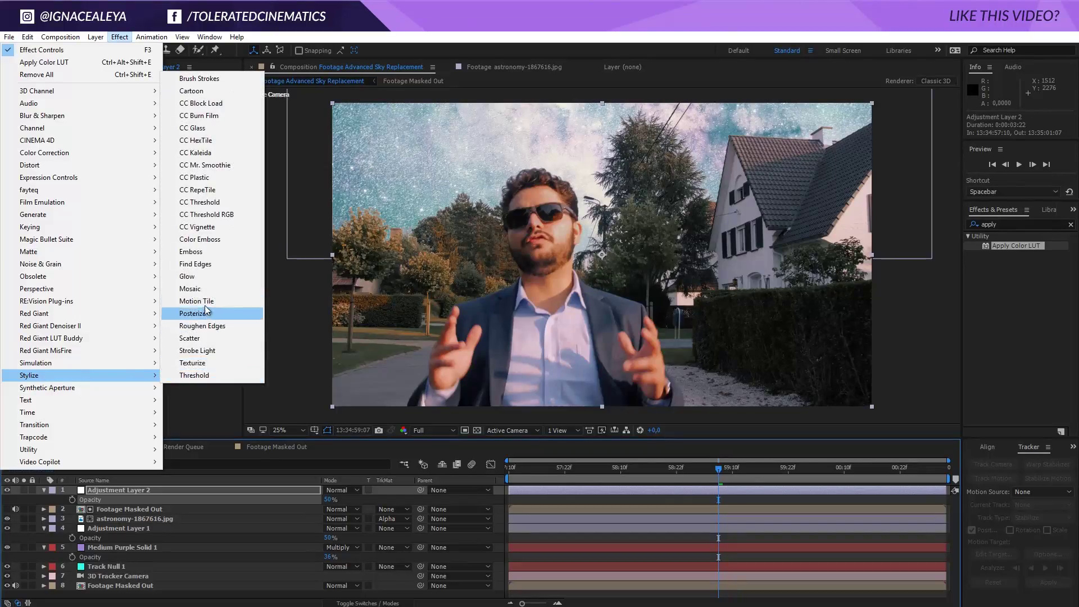
# Add Glow to Adjustment Layer 2 with radius 150 and intensity 0.1.
pyautogui.click(204, 281)
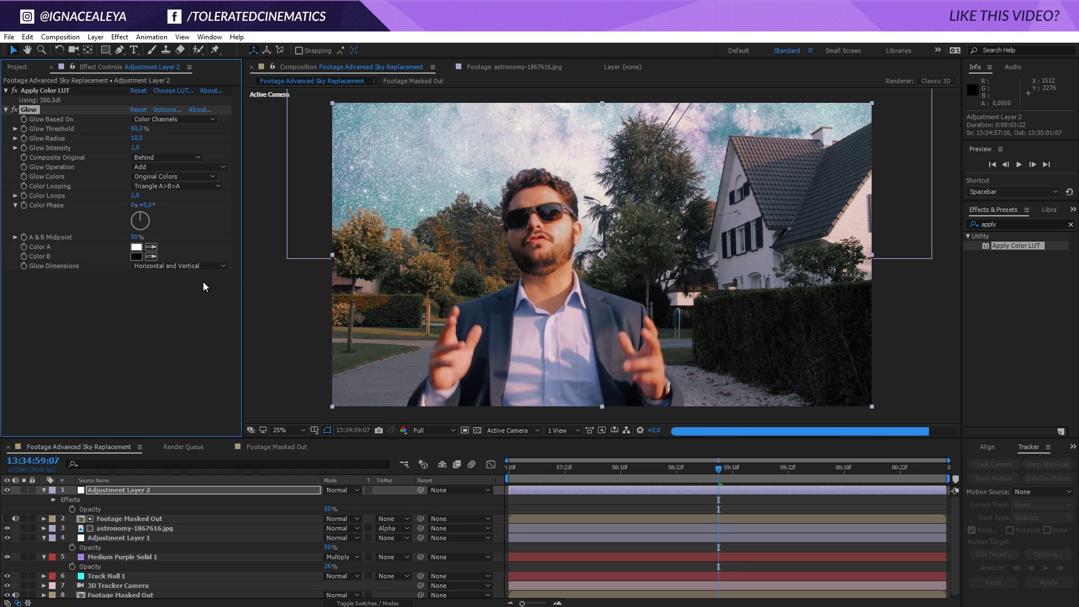
pyautogui.click(134, 148)
pyautogui.write(',2')
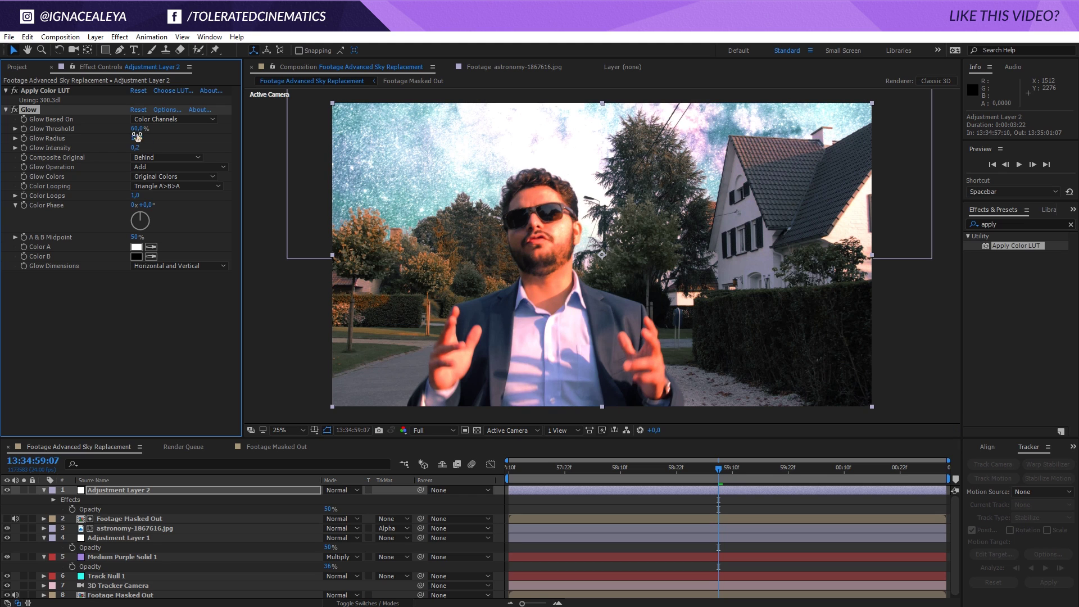
pyautogui.press('Return')
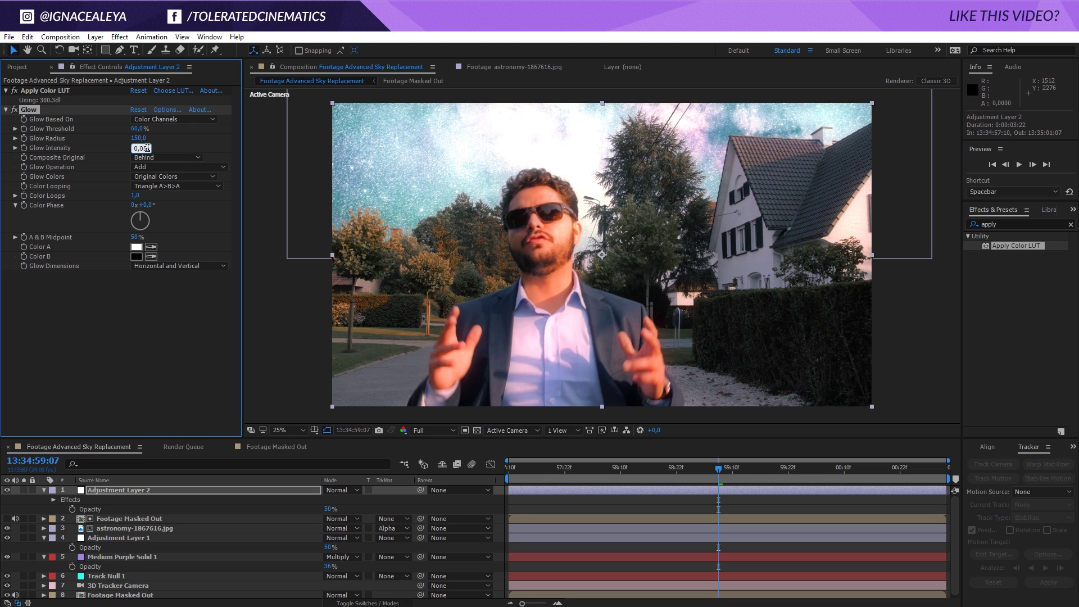
pyautogui.press('Return')
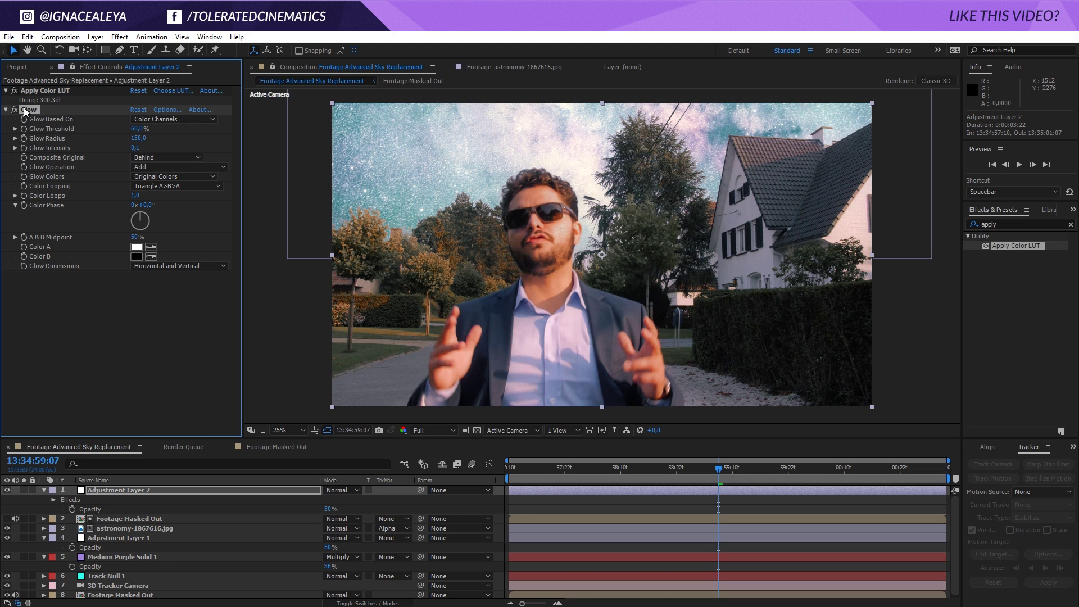